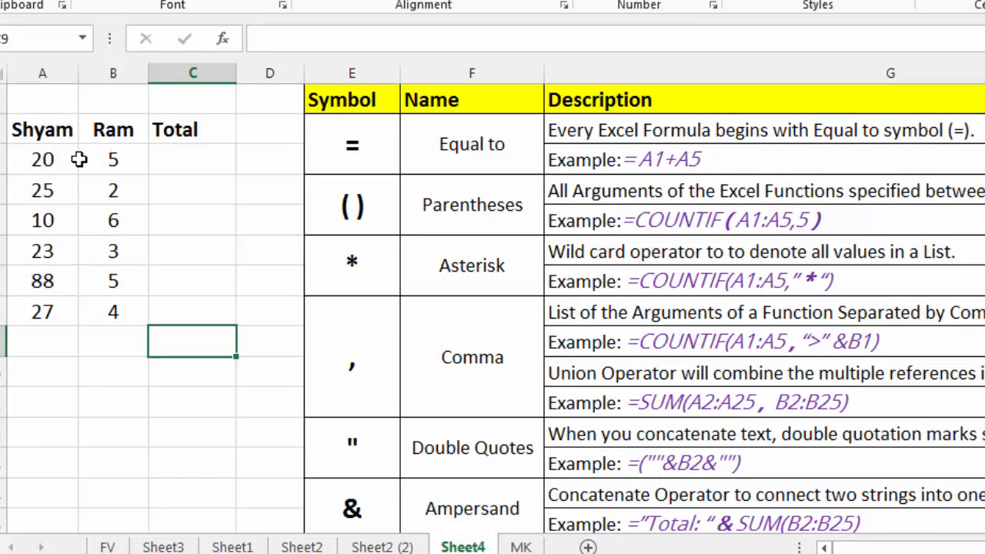
Enter a formula in C3 that adds the first row's two values, =A3+B3
click(159, 159)
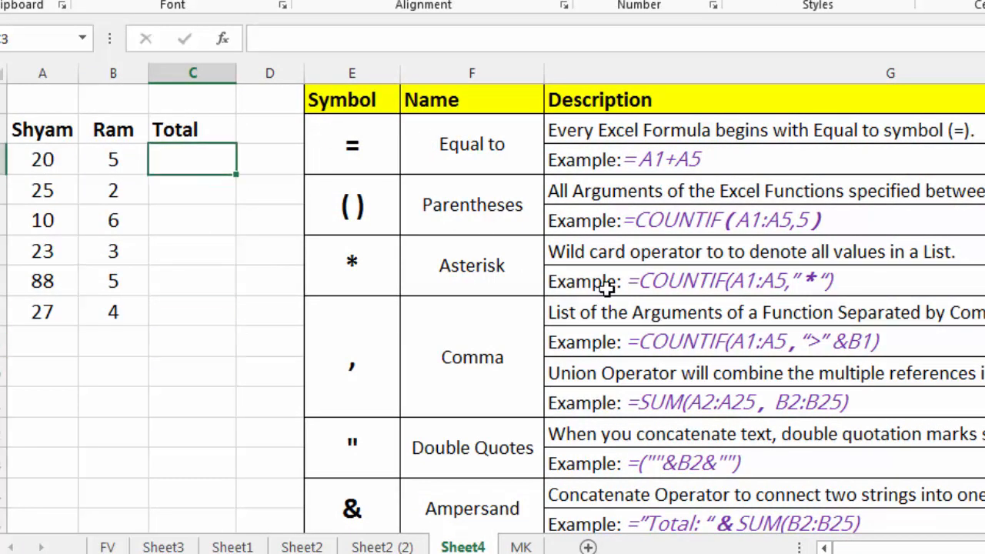
text(=)
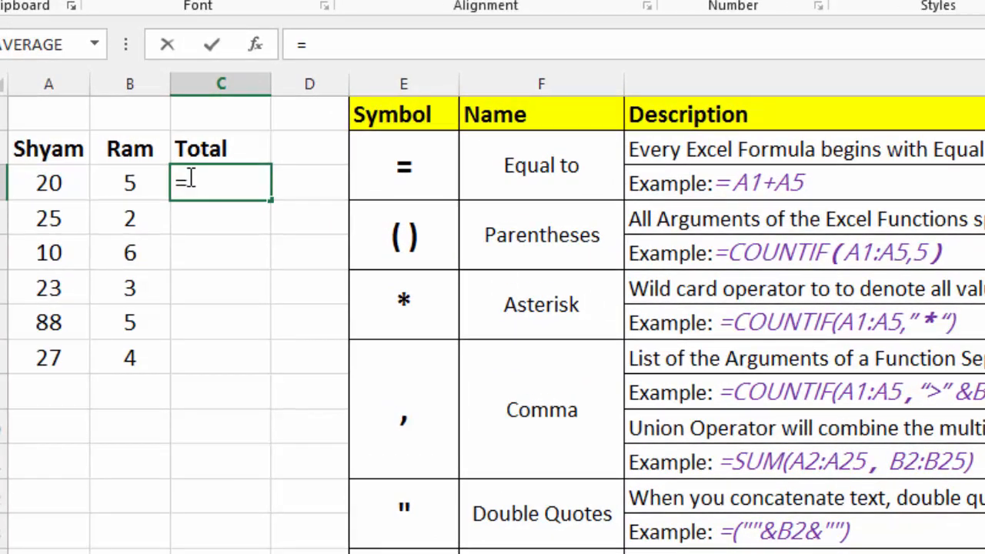
click(28, 184)
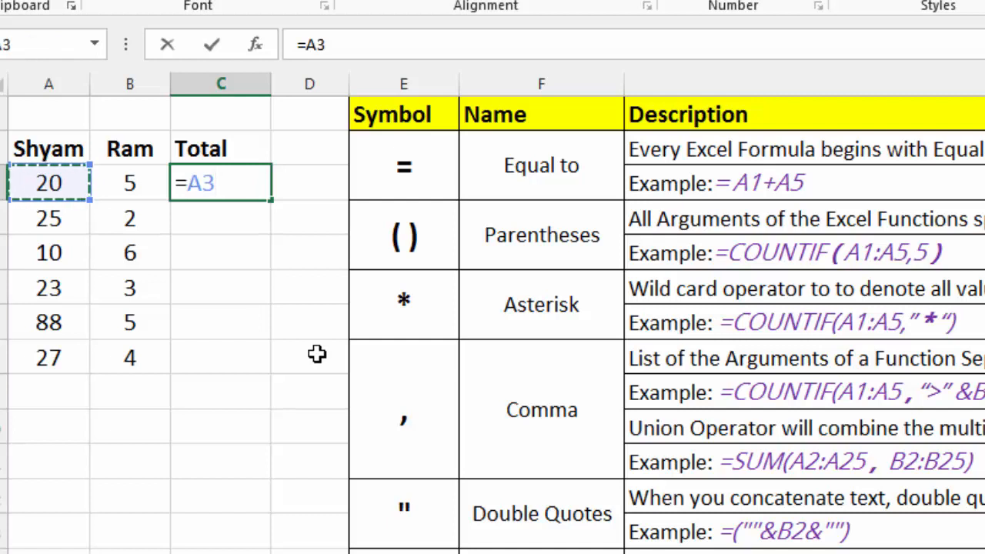
text(+)
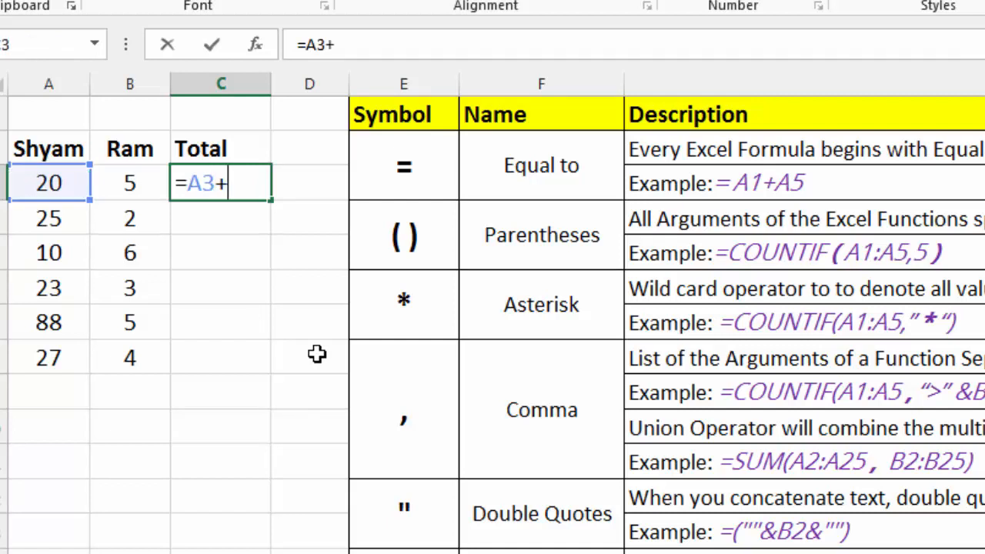
click(127, 196)
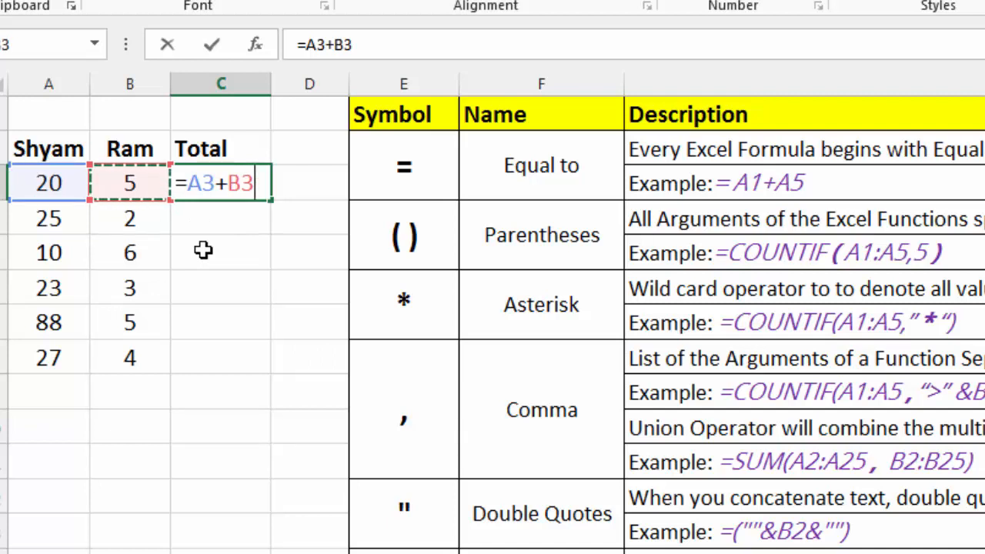
key(Return)
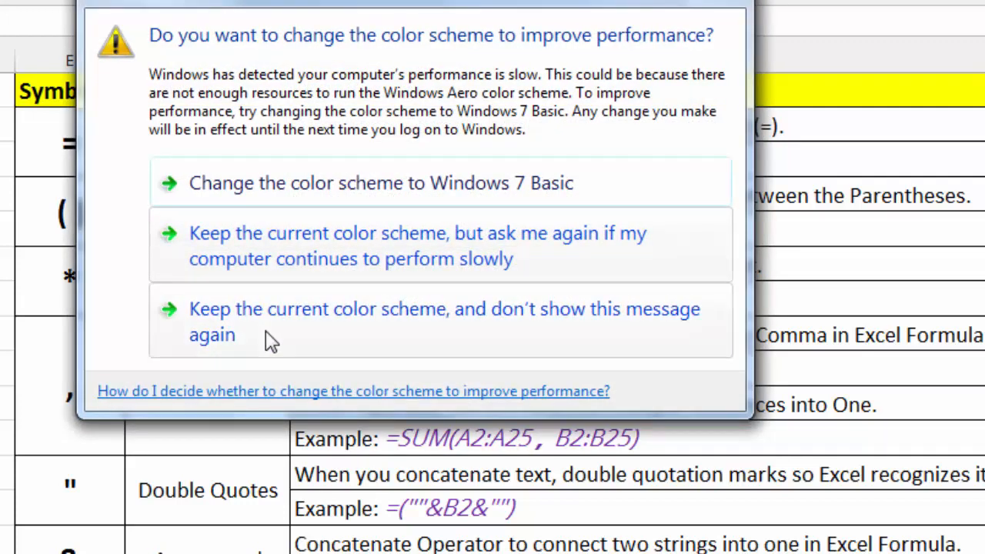
Keep the current color scheme without showing the message again, and select C3 to check its formula
click(266, 341)
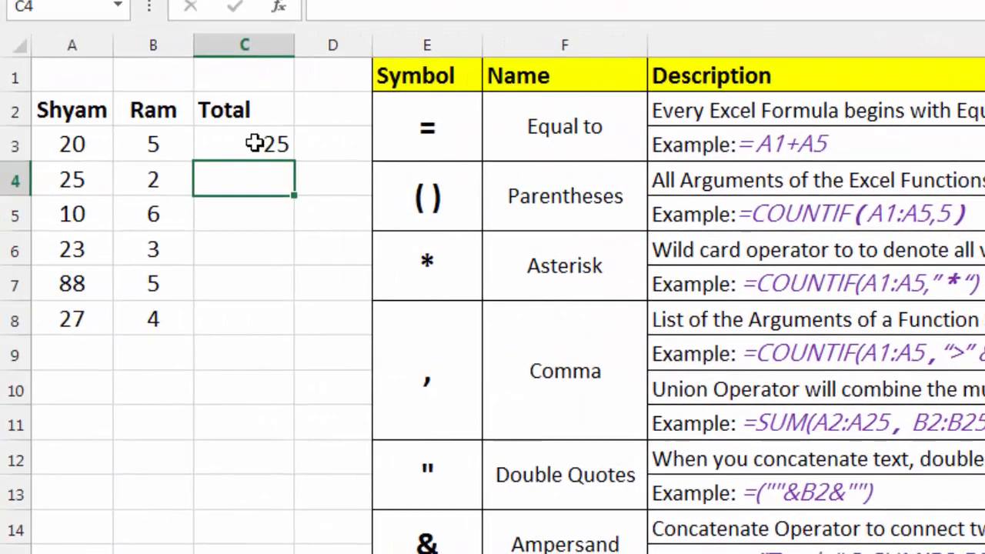
click(254, 144)
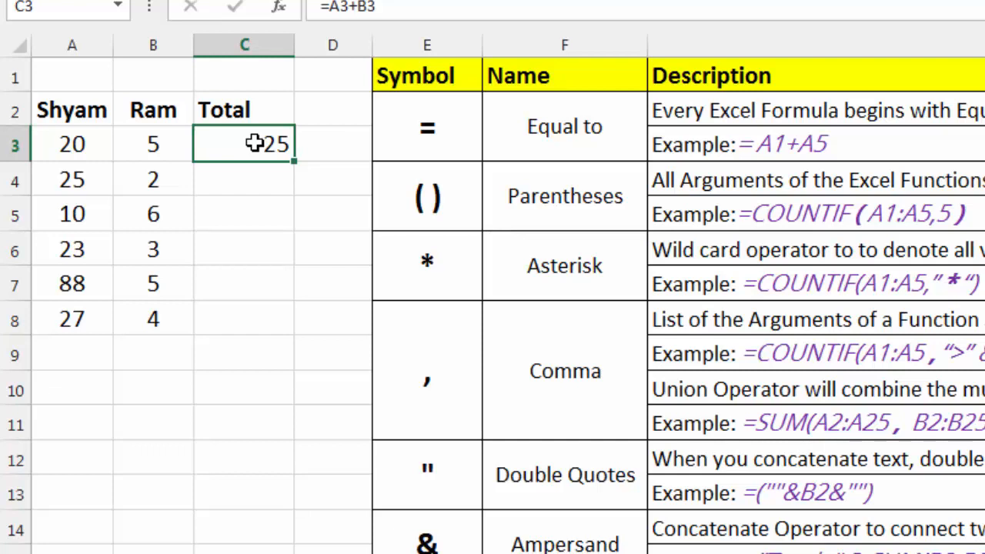
Enter the formula =A4+(2*2)-B4 in C4 to demonstrate parentheses
click(257, 187)
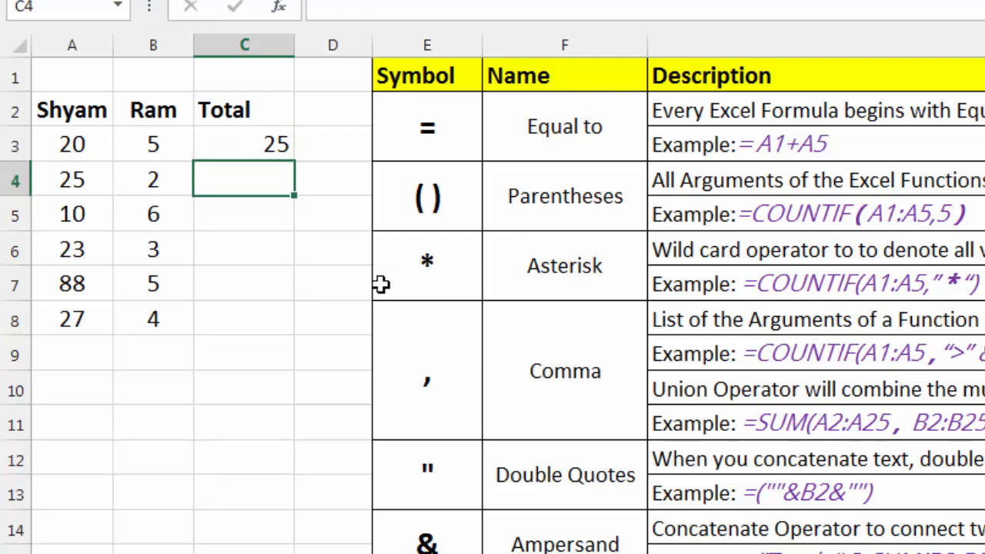
text(=)
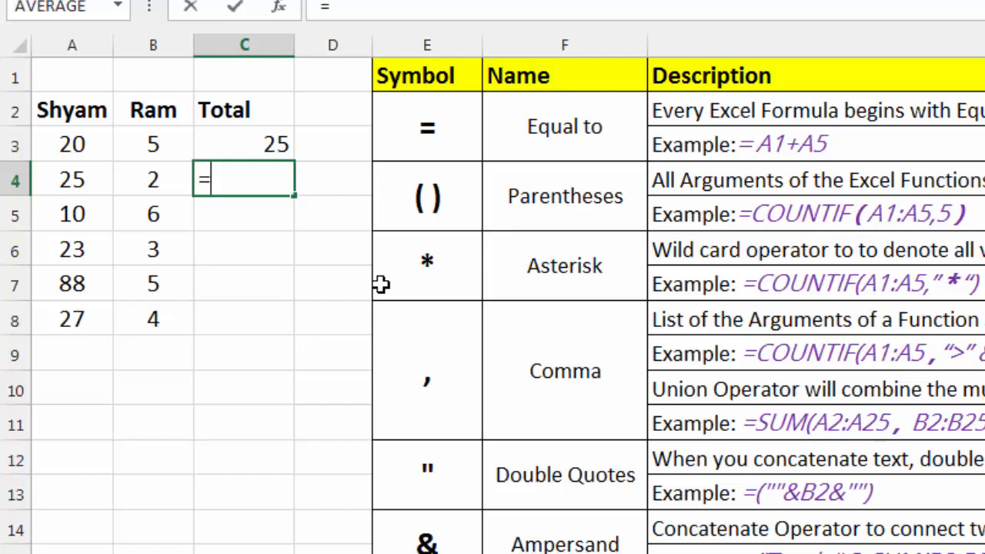
click(77, 180)
text(+()
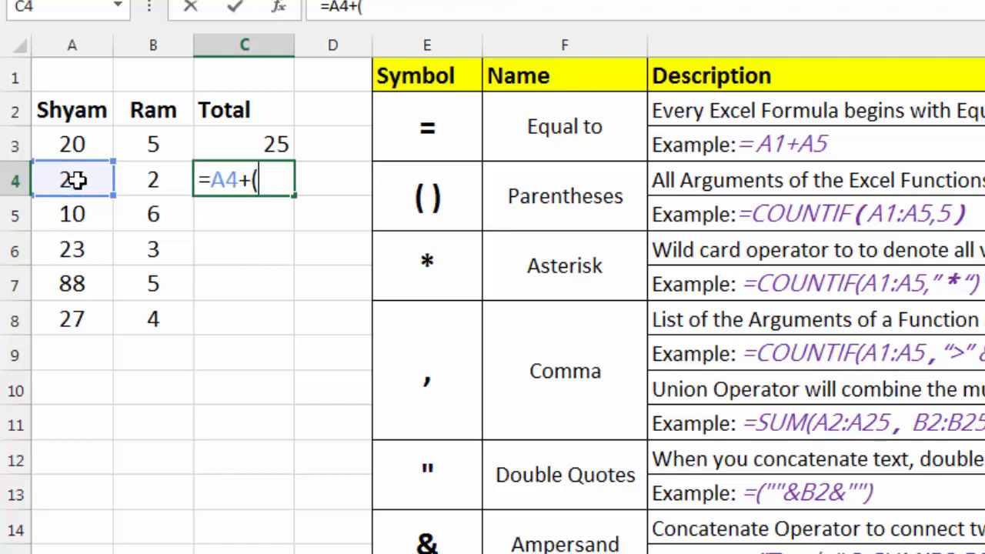
text(2*2)
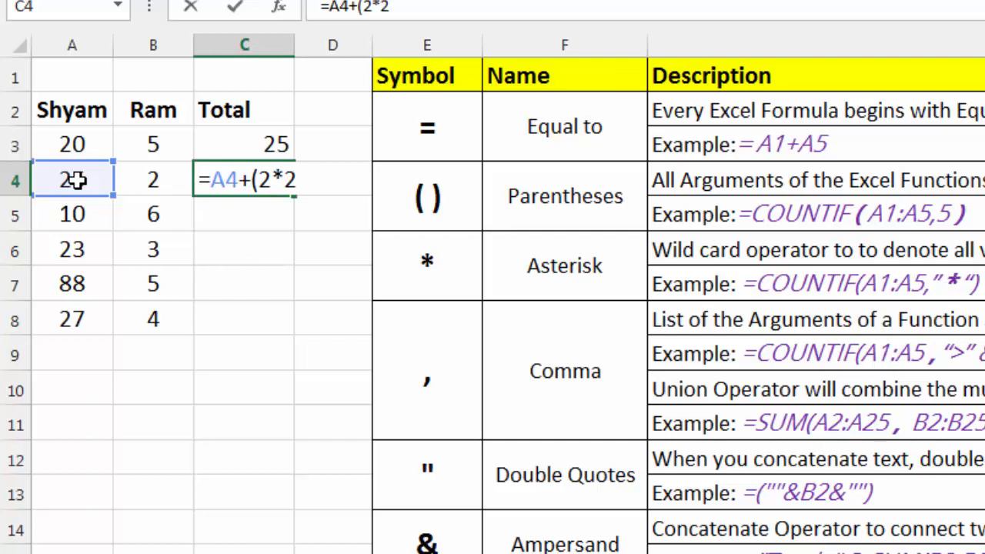
text()-)
click(124, 181)
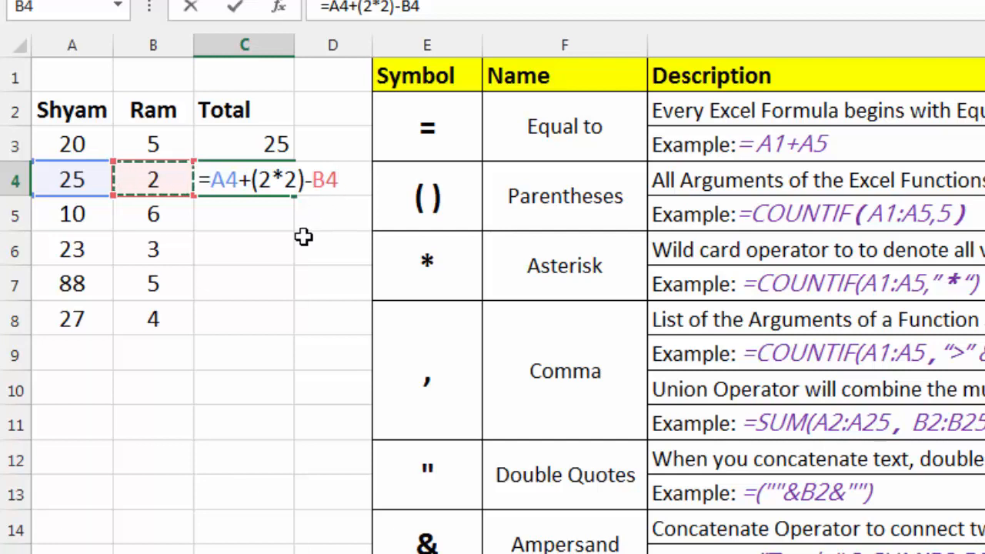
key(Return)
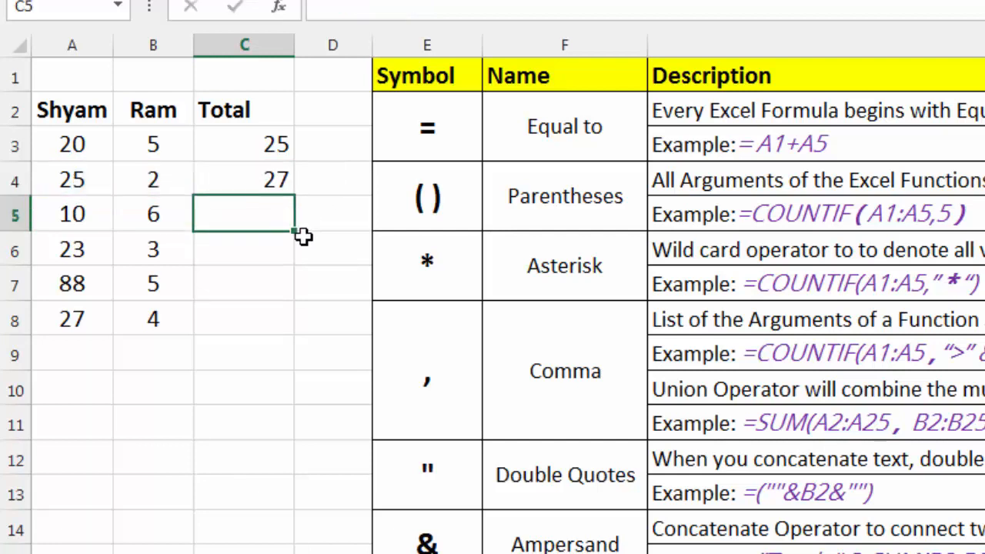
Total column B in cell B9 with =SUM(B3:B8)
click(151, 356)
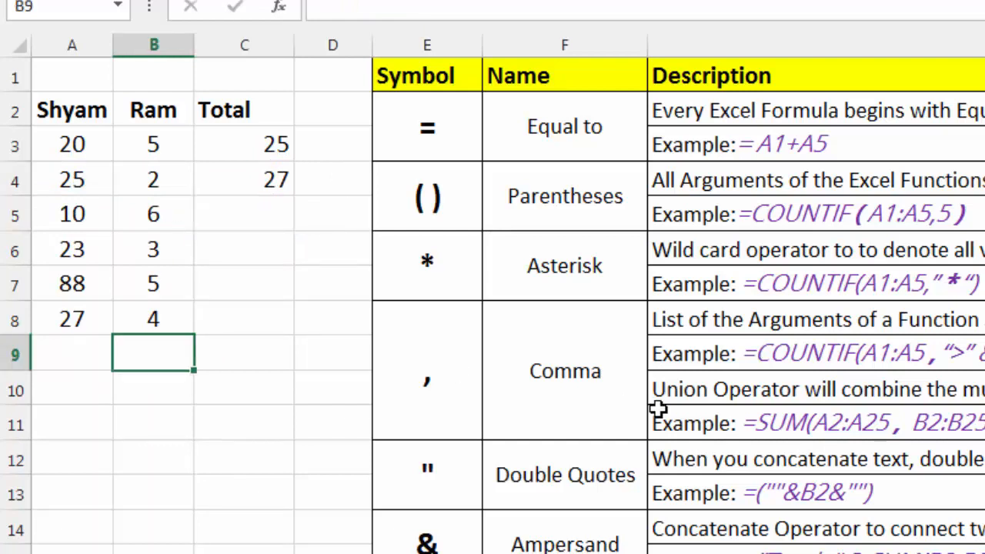
text(=sum)
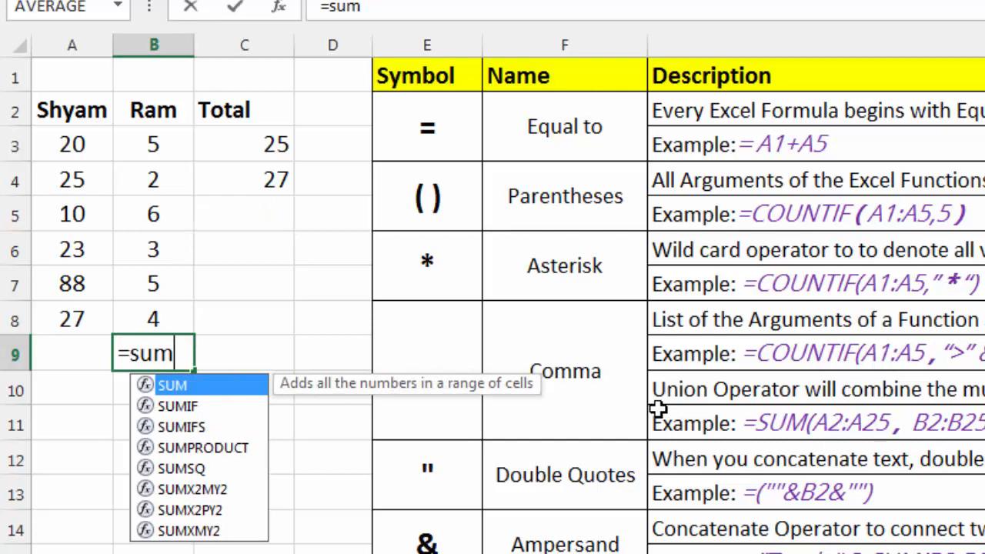
text(()
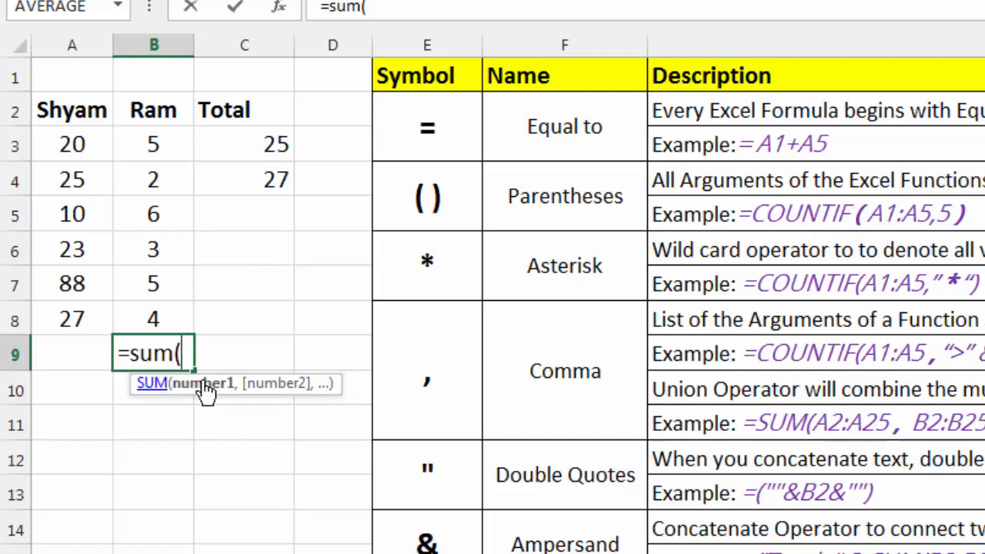
drag(169, 133, 168, 317)
text())
key(Return)
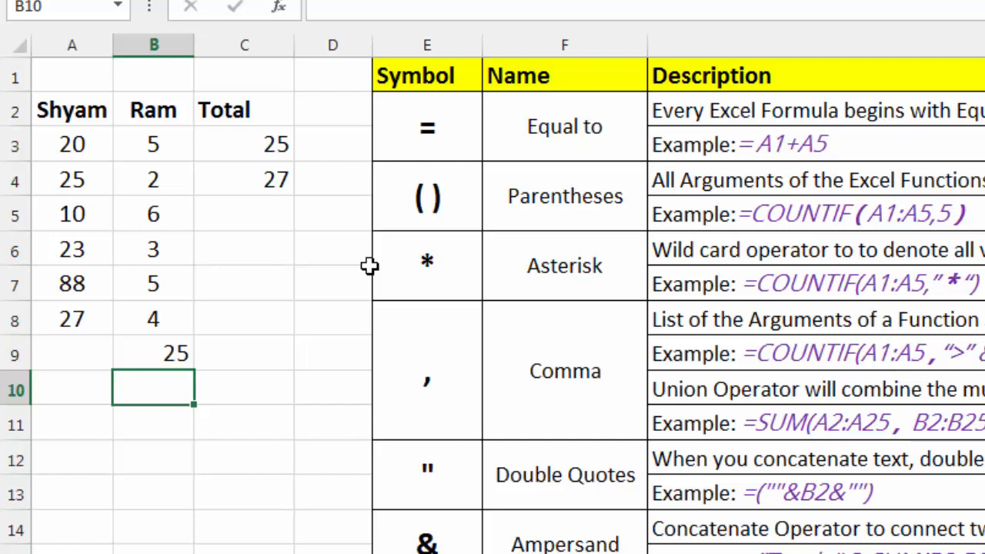
Clear the sum in B9 and the example formulas in C3:C4
click(168, 348)
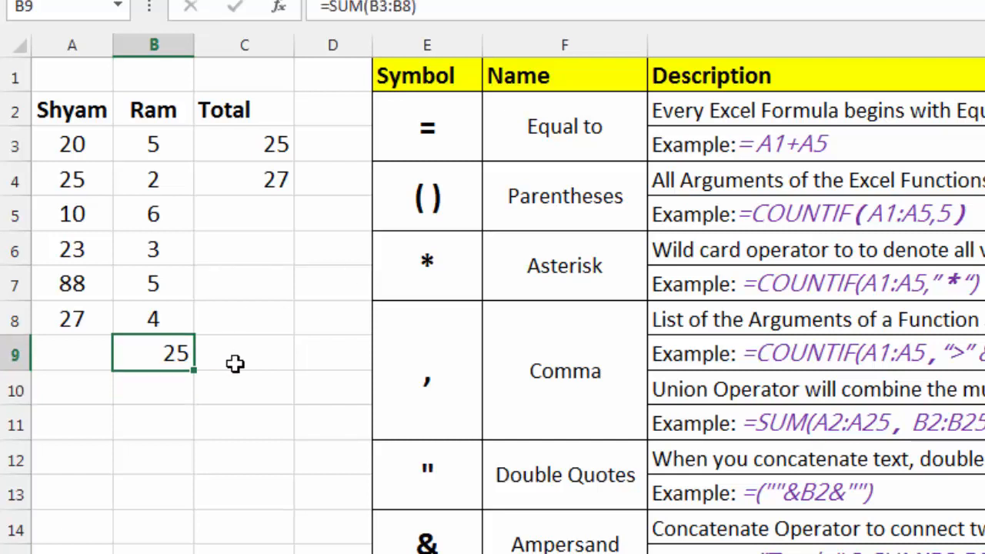
key(Delete)
drag(267, 131, 266, 185)
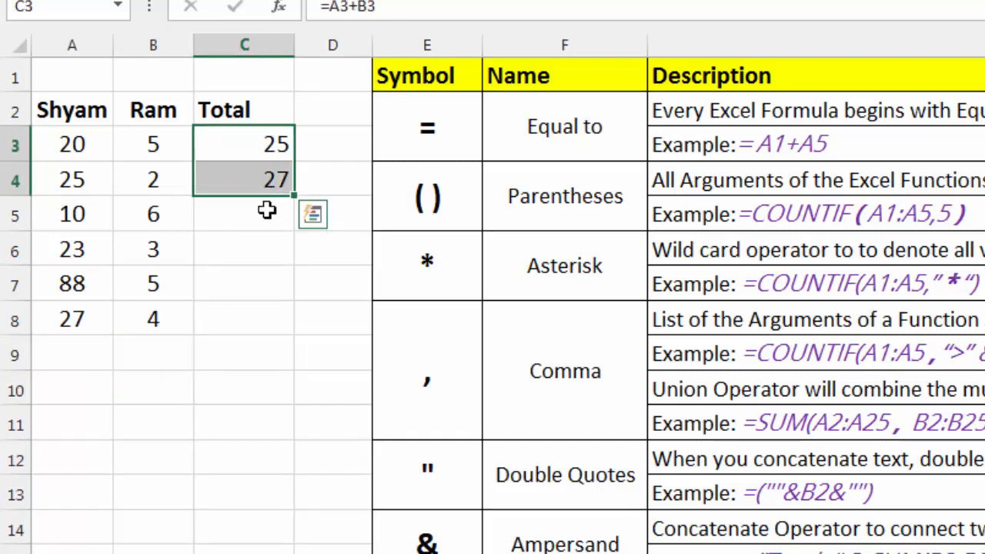
key(Delete)
click(269, 246)
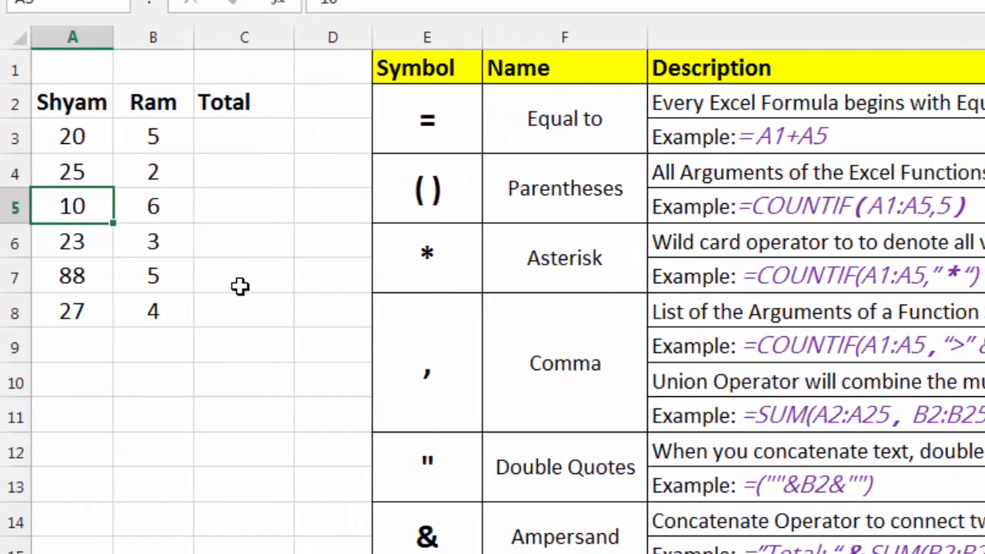
Replace numbers in column A with text entries: 1a in A5, kk in A6 and m9 in A8
text(1a)
key(Return)
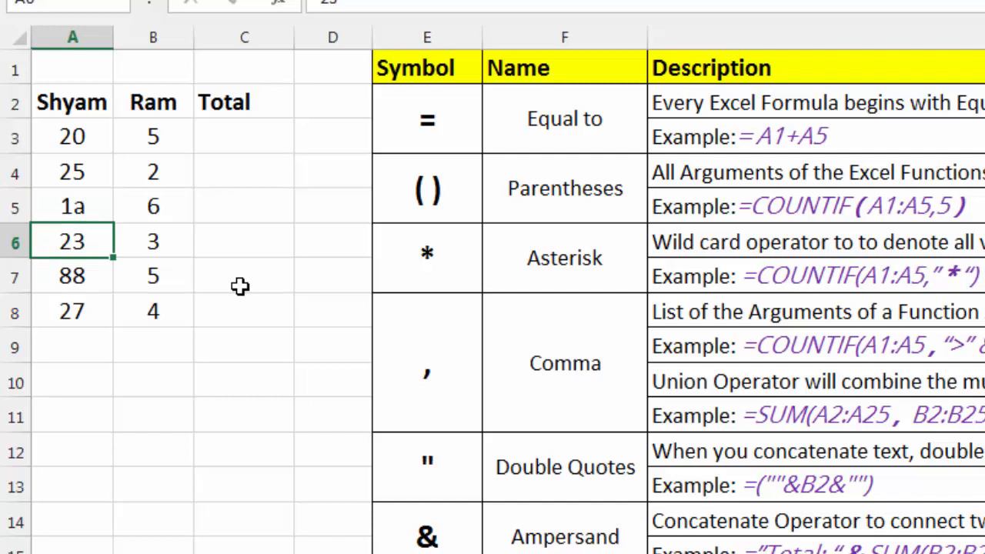
text(kk)
key(Return)
key(Return)
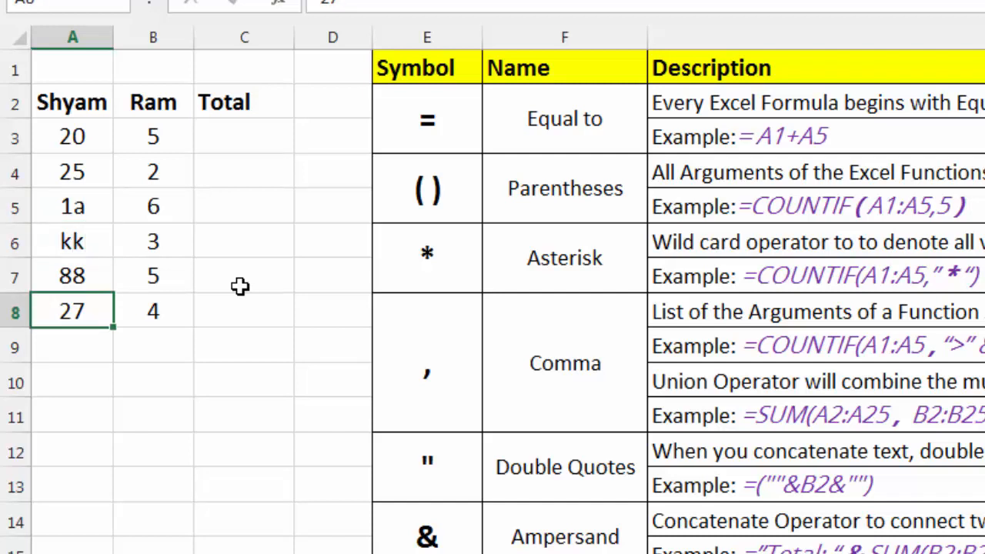
text(m9)
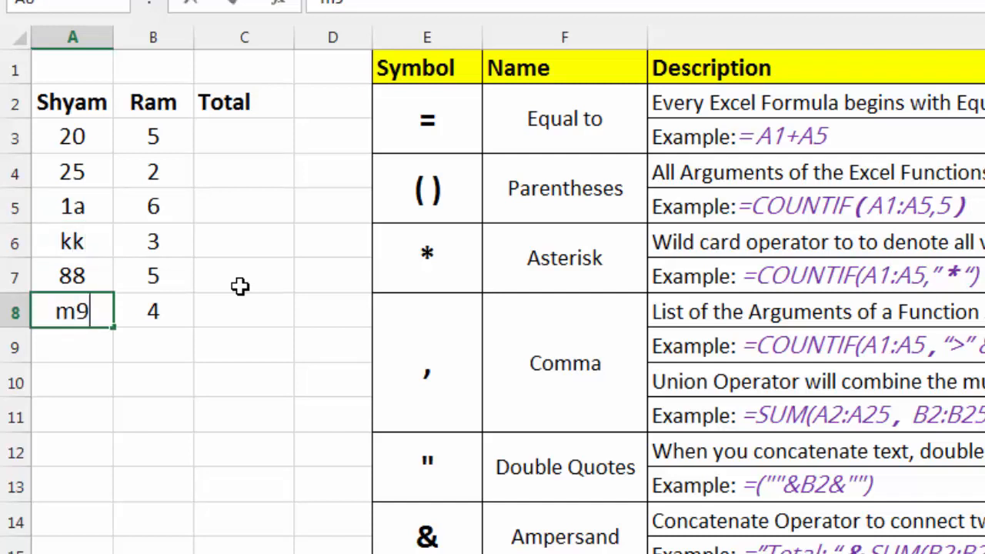
key(Return)
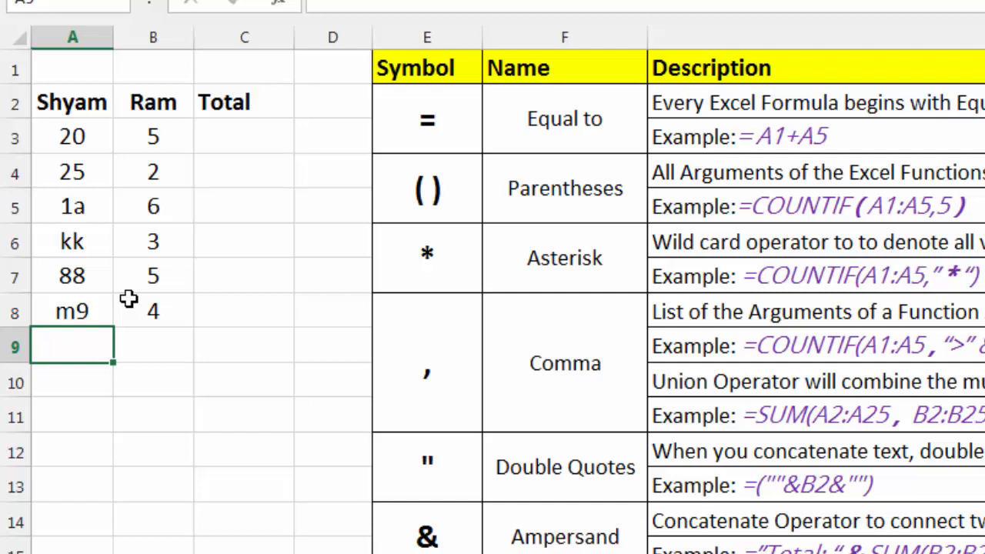
Count the text entries of column A in A9 with =COUNTIF(A3:A8,"*")
text(=cou)
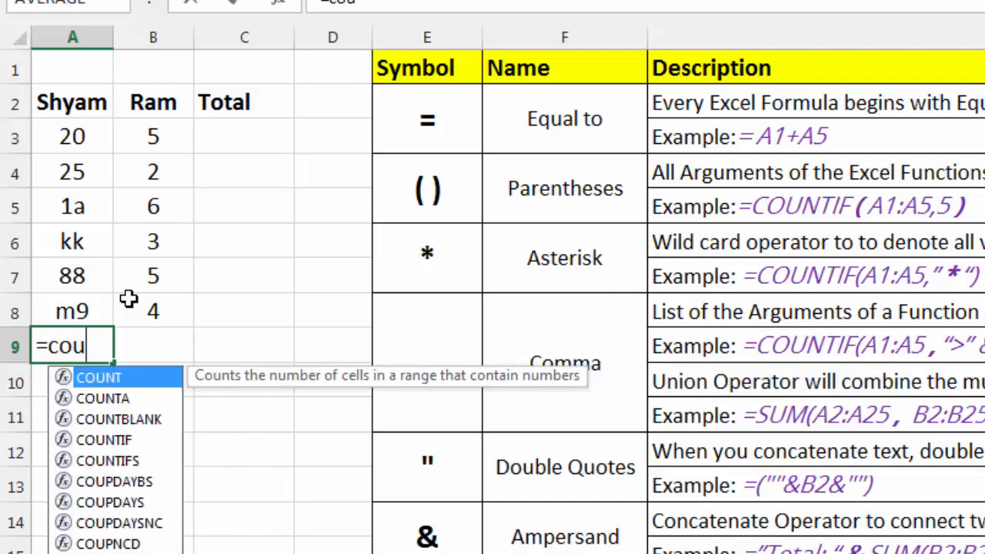
text(ntif()
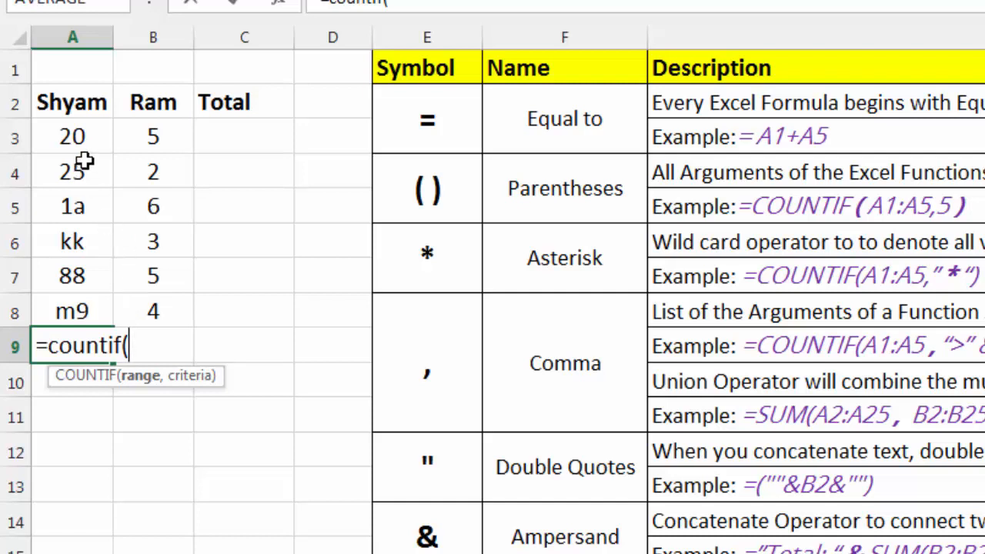
drag(80, 138, 71, 312)
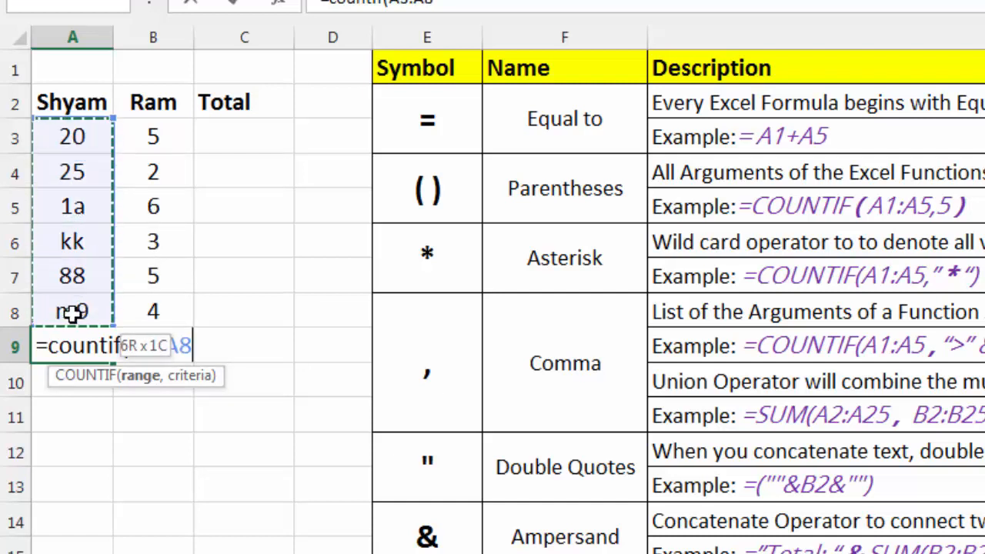
text(,)
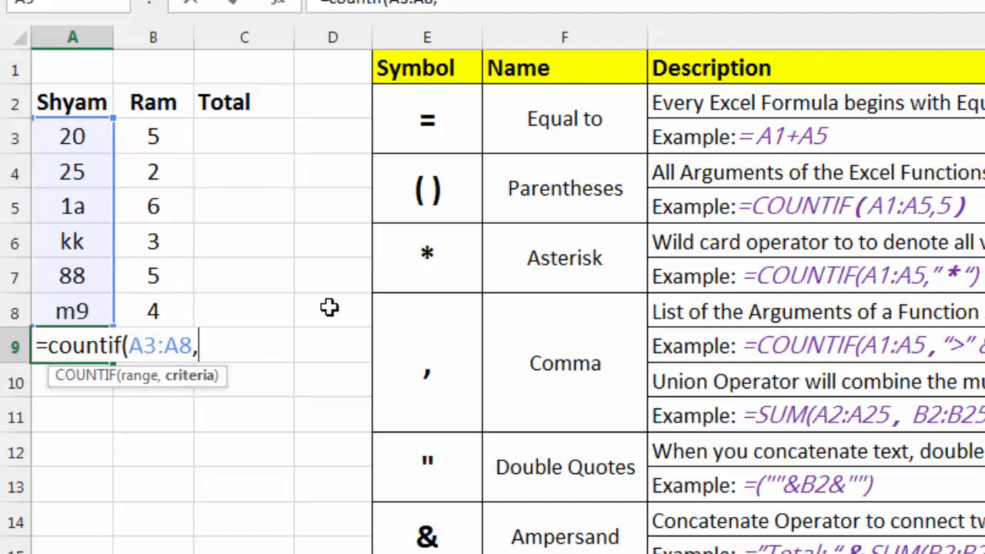
text("*"))
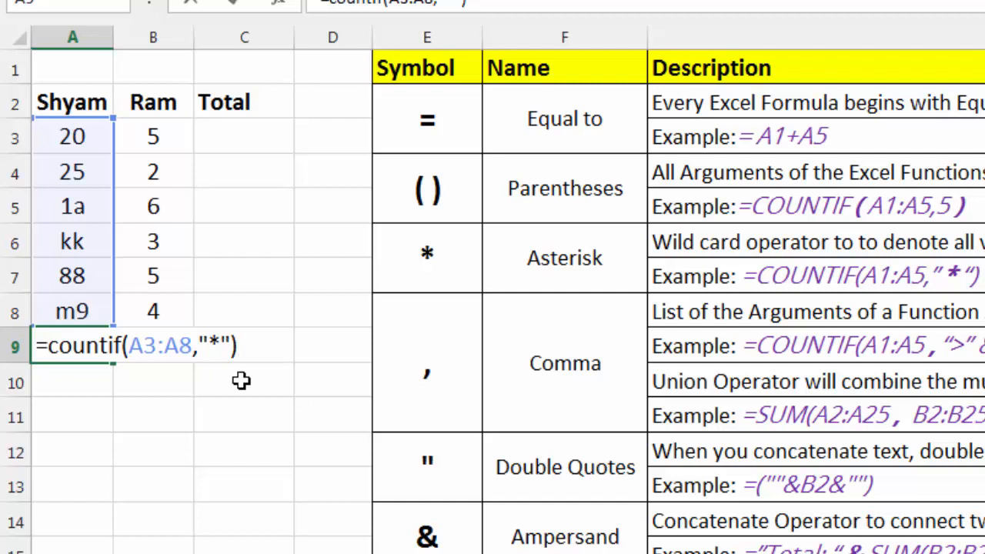
key(Return)
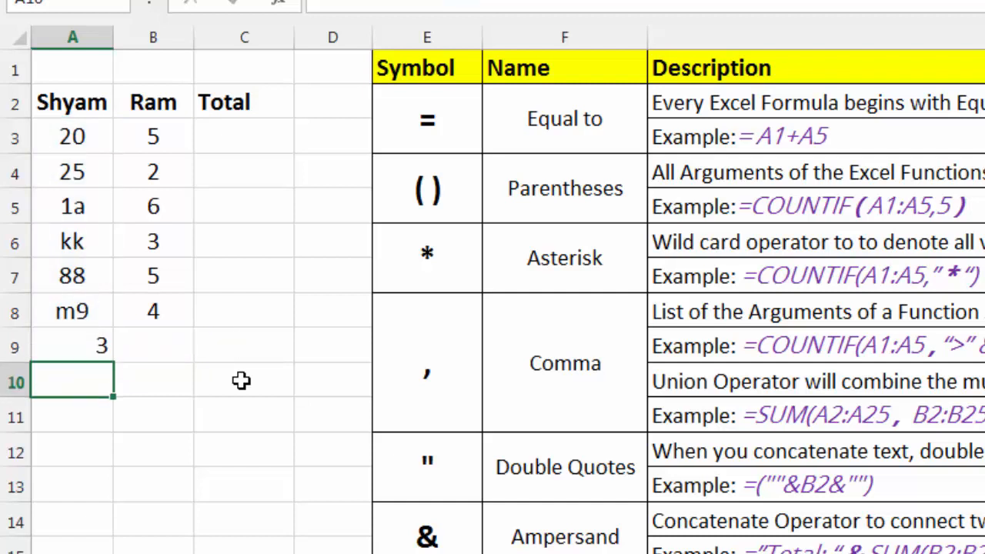
Clear the COUNTIF formula in A9 and undo the edits back to the original numbers in column A
click(98, 340)
key(Delete)
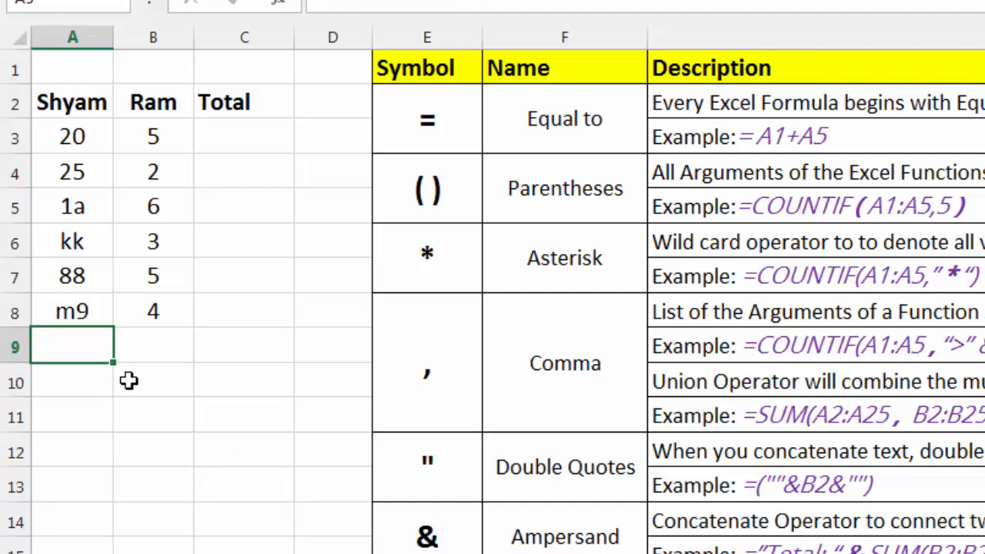
click(151, 374)
key(ctrl+z)
key(ctrl+z)
key(ctrl+z)
key(ctrl+z)
key(ctrl+z)
click(152, 374)
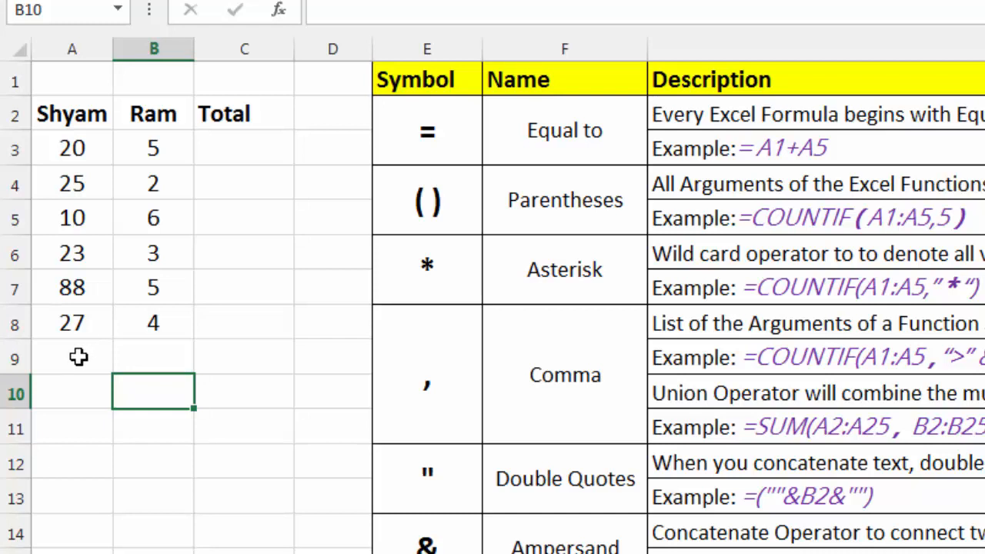
Count the values above 25 in column A by entering =COUNTIF(A3:A8,">25") in A9
click(77, 358)
text(=)
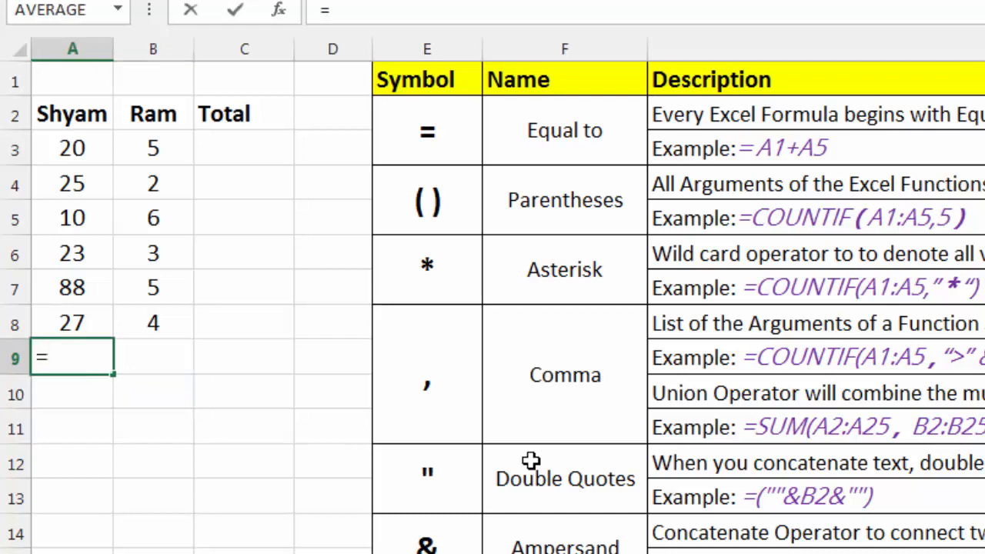
text(countif()
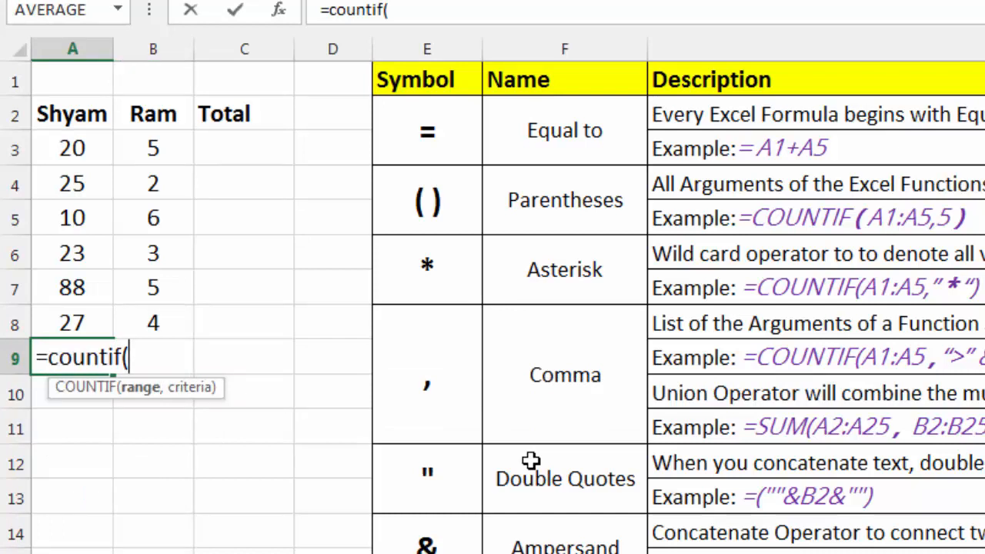
drag(73, 154, 77, 318)
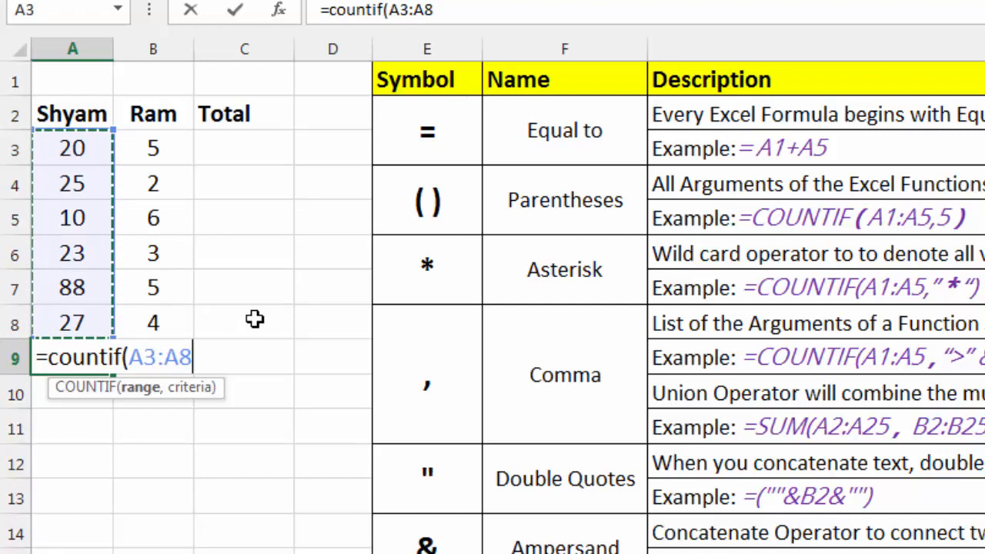
text(,)
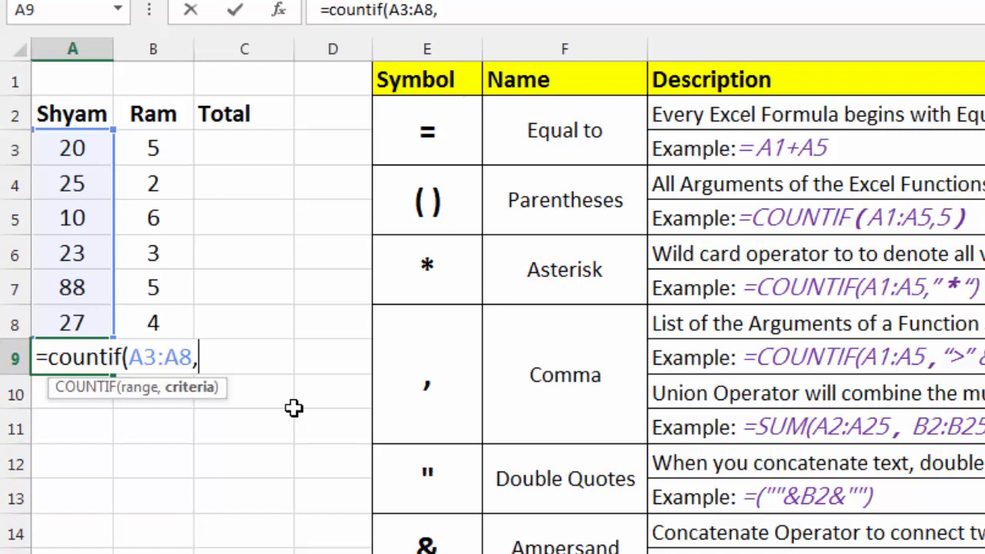
text(">25)
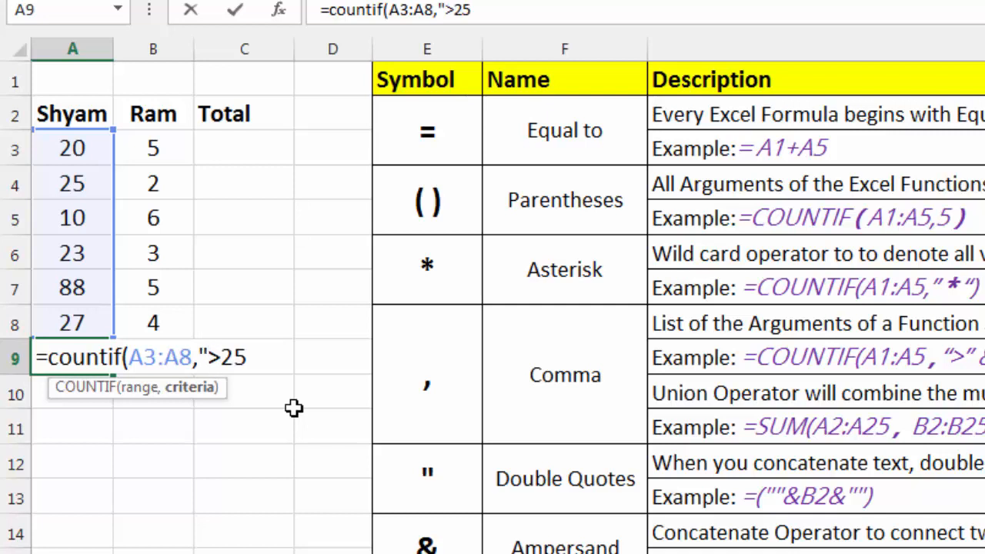
text("))
key(Return)
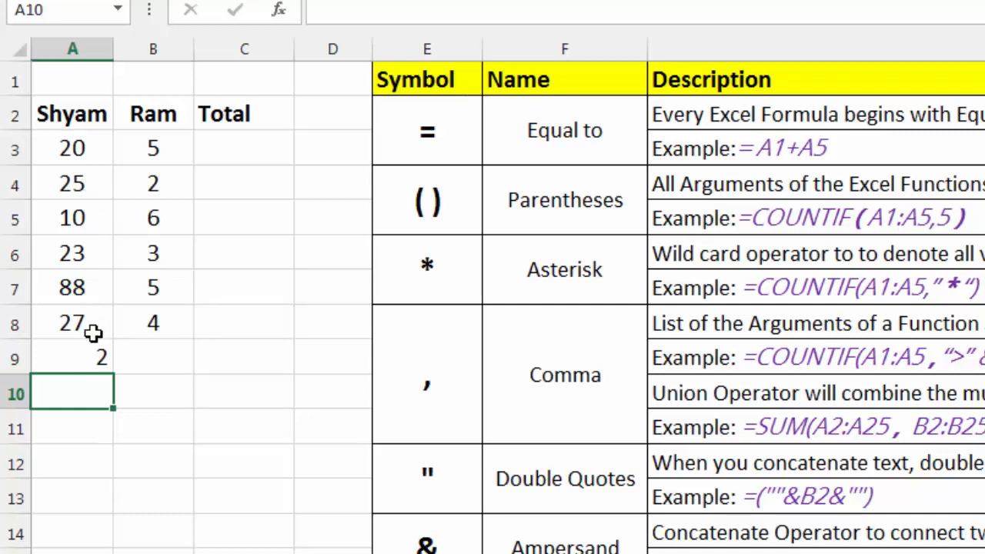
Replace the COUNTIF formula in A9 with =SUM(A3:A8,B3:B8) to add both number columns
click(92, 356)
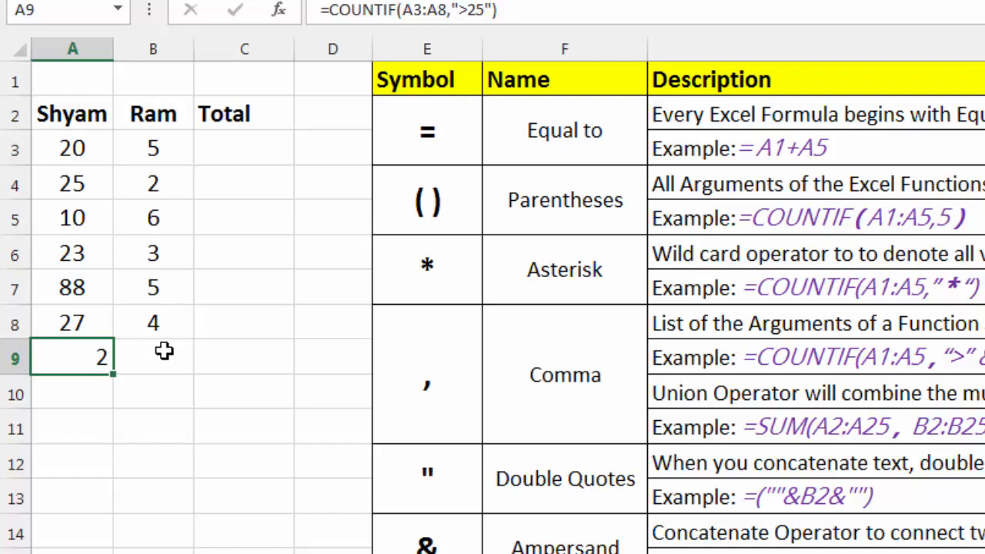
key(Delete)
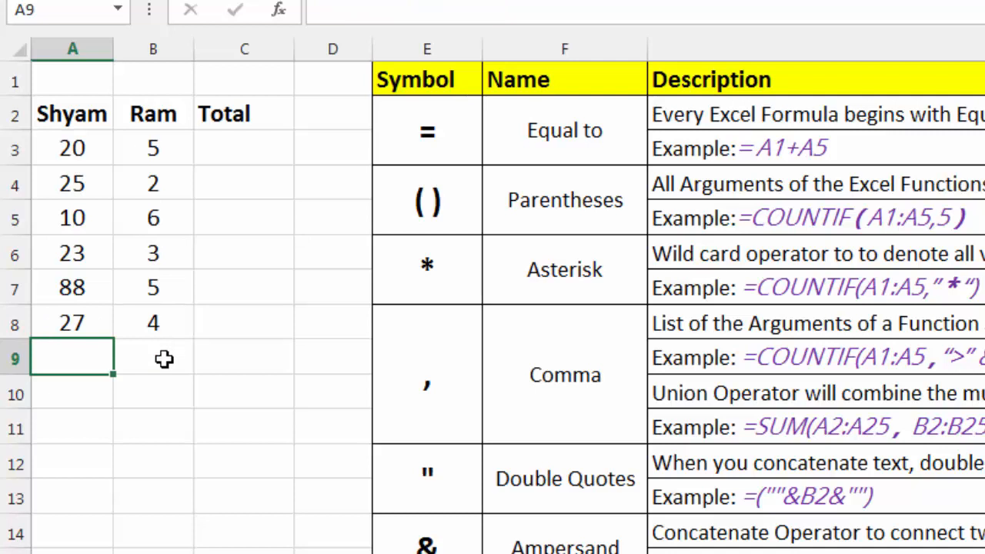
text(=)
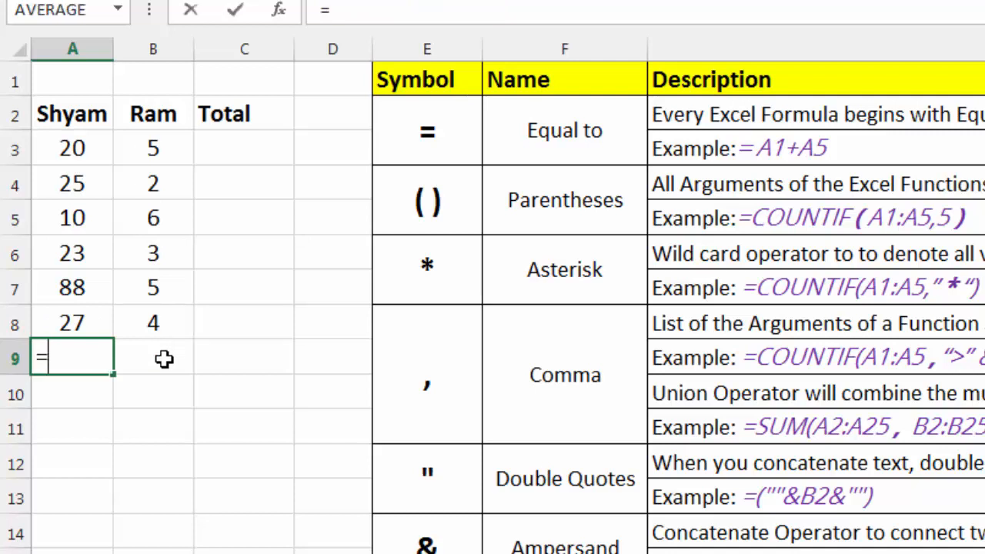
text(sum()
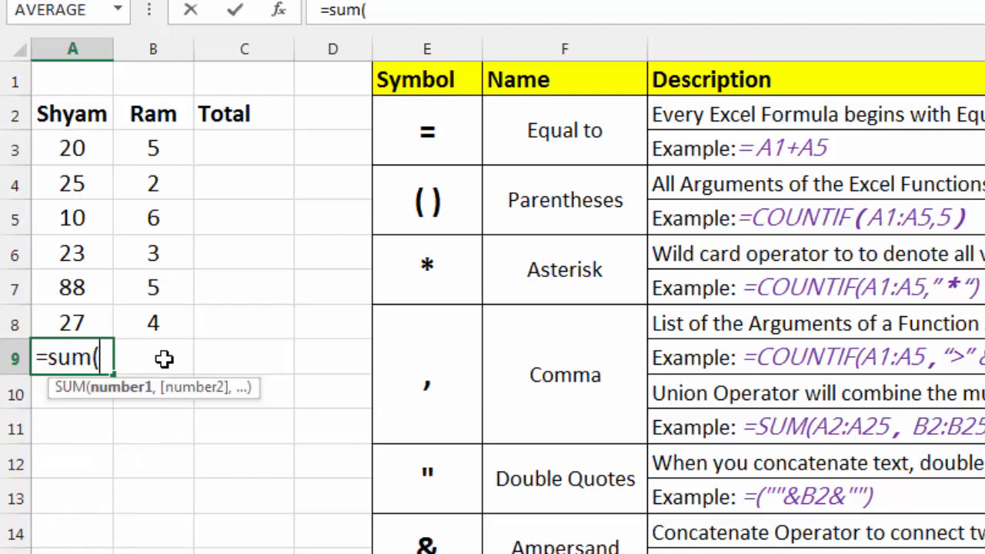
drag(73, 146, 69, 306)
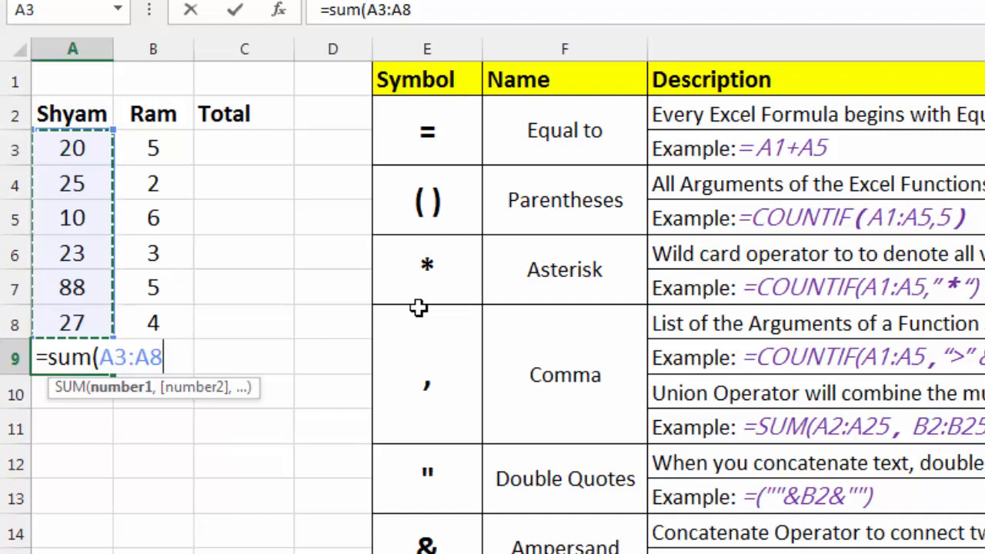
text(,)
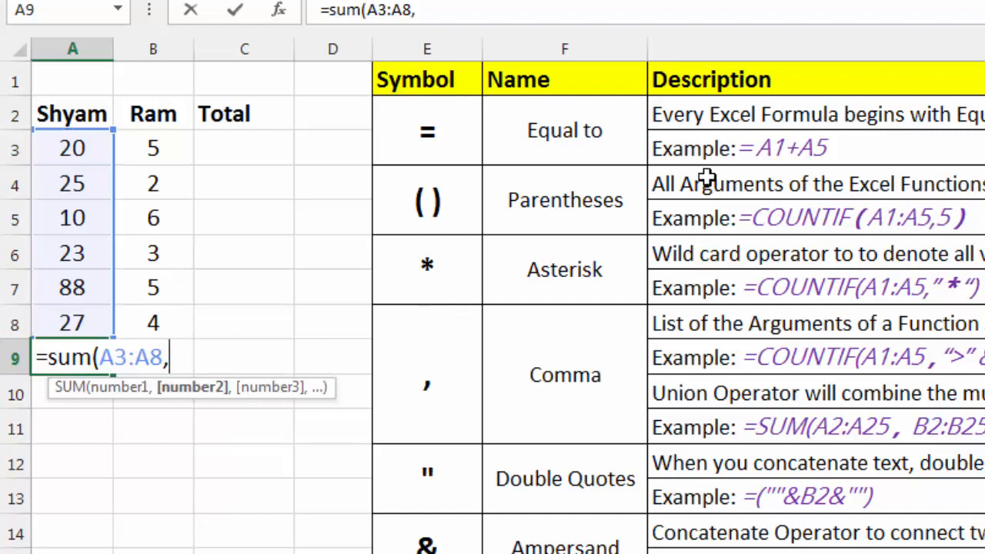
drag(188, 152, 179, 323)
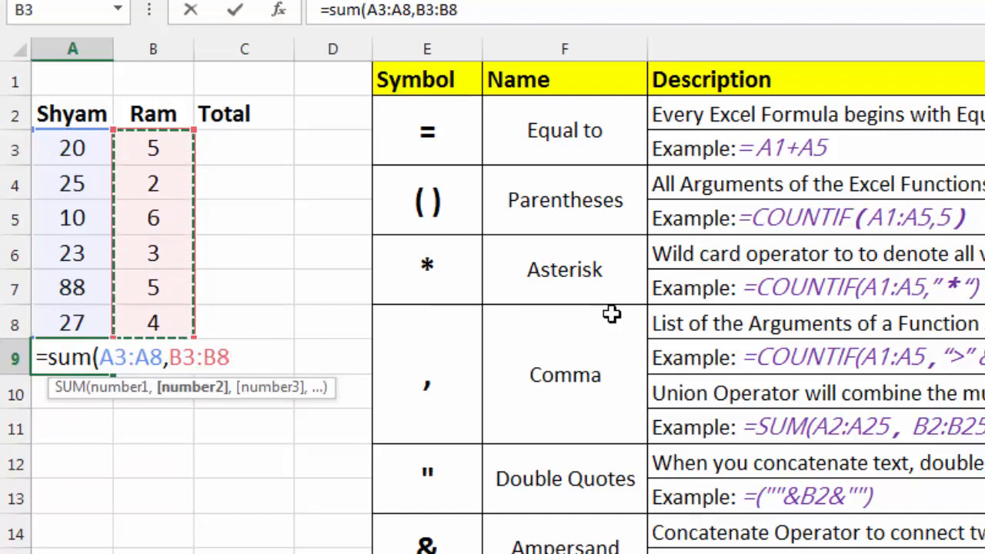
text())
key(Return)
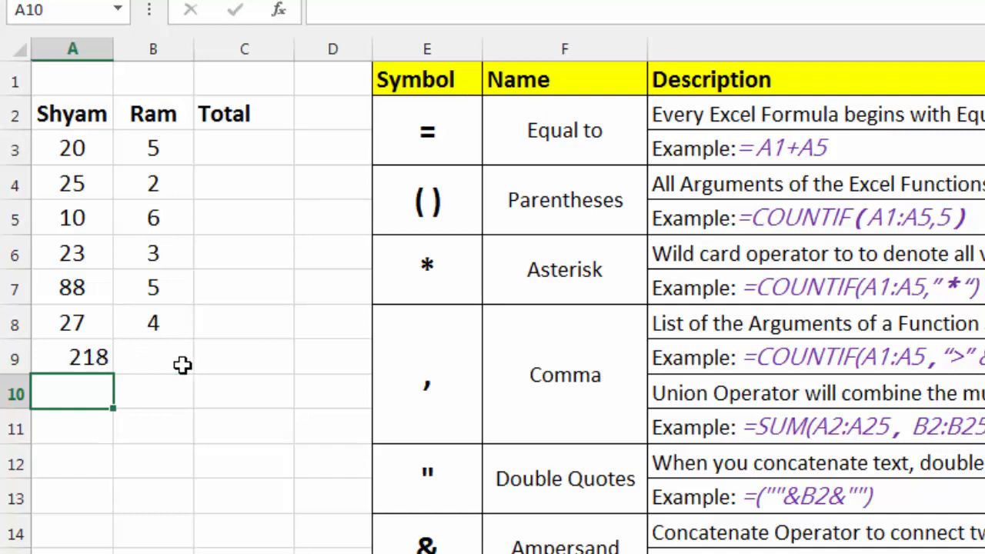
Clear the SUM formula in A9 and fill the header cell B2 with yellow
click(97, 356)
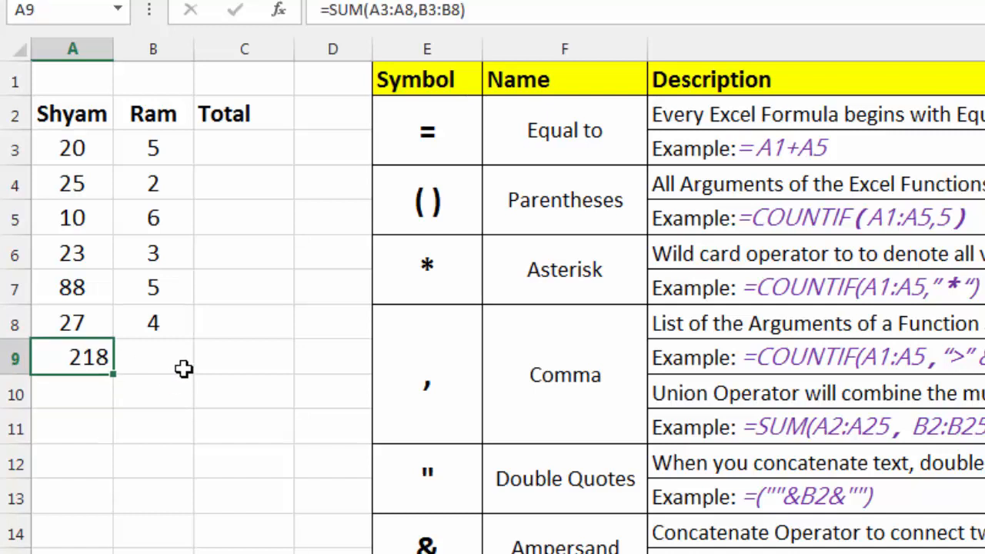
key(Delete)
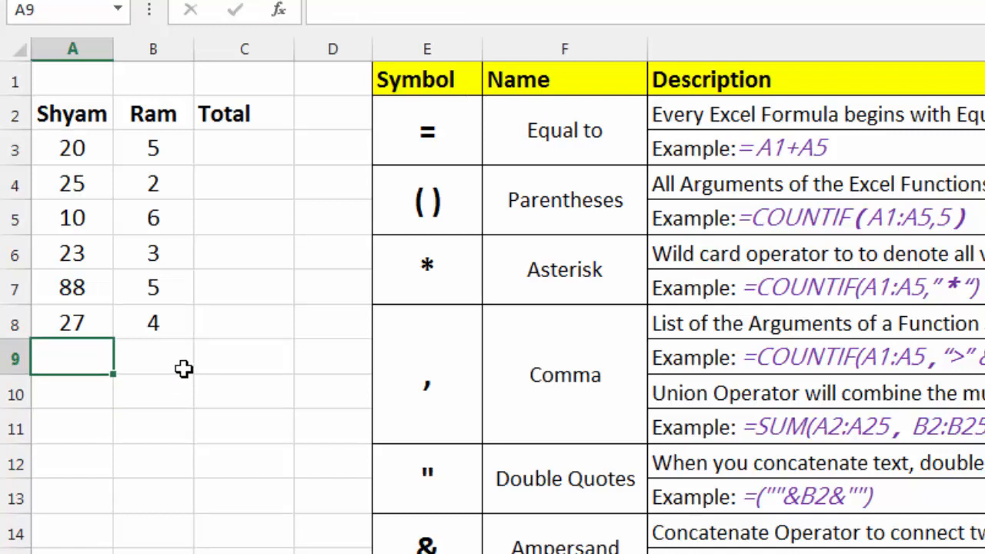
click(146, 113)
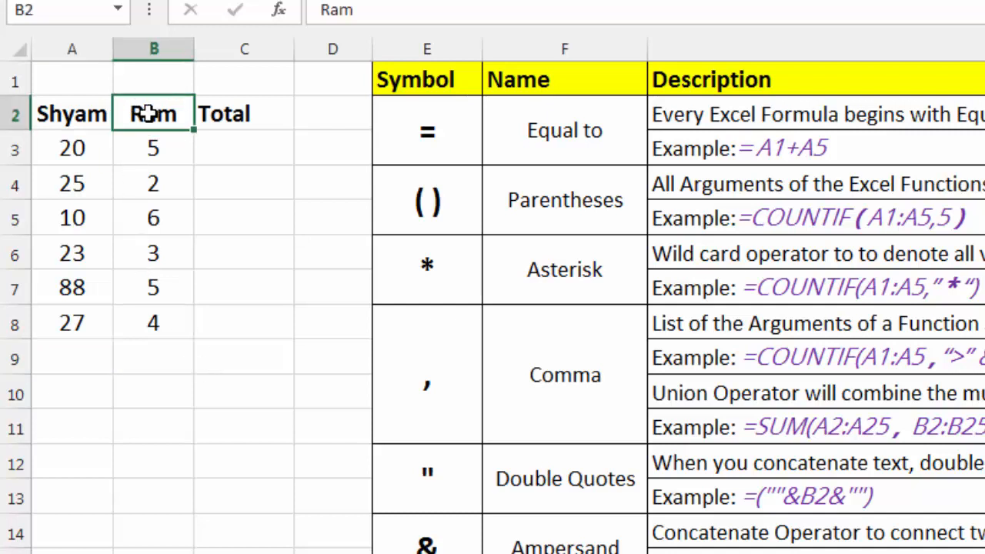
click(188, 187)
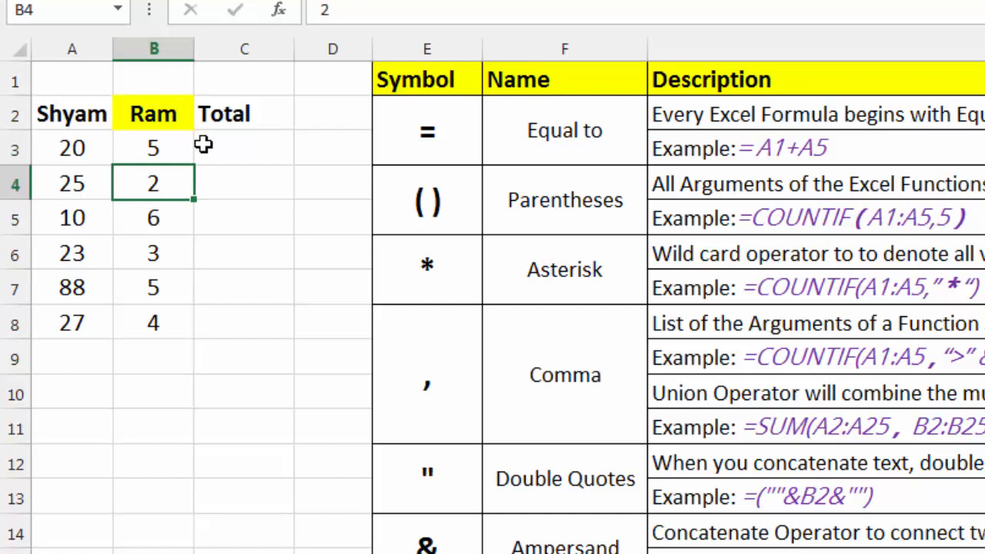
Enter the formula ="&B2&" in B10, with single double quotes around the B2 reference
click(171, 394)
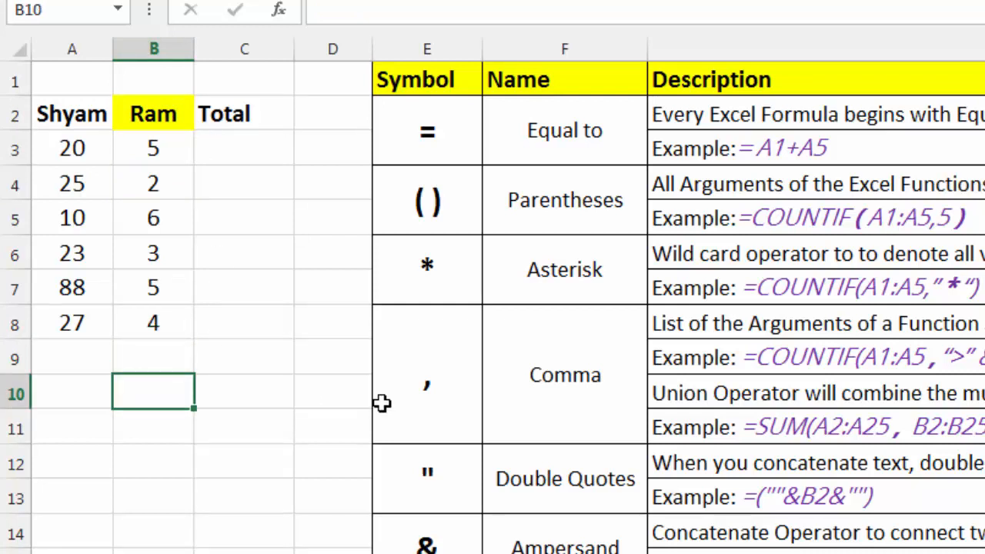
text(=)
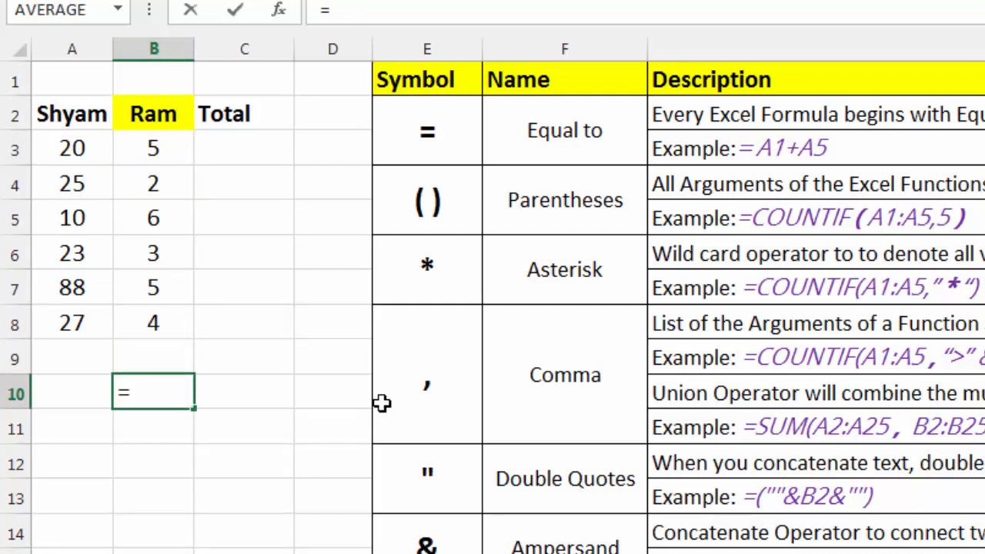
text("&)
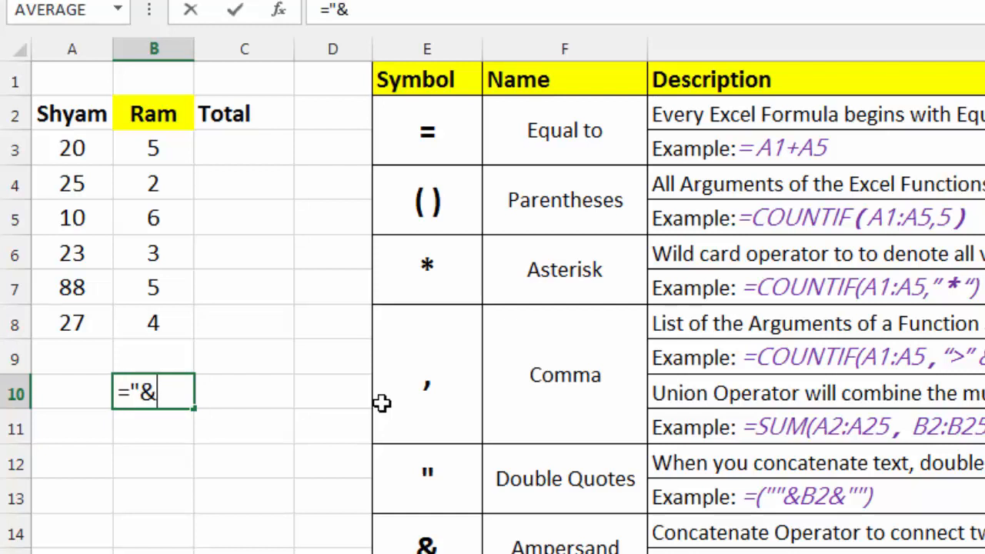
click(163, 115)
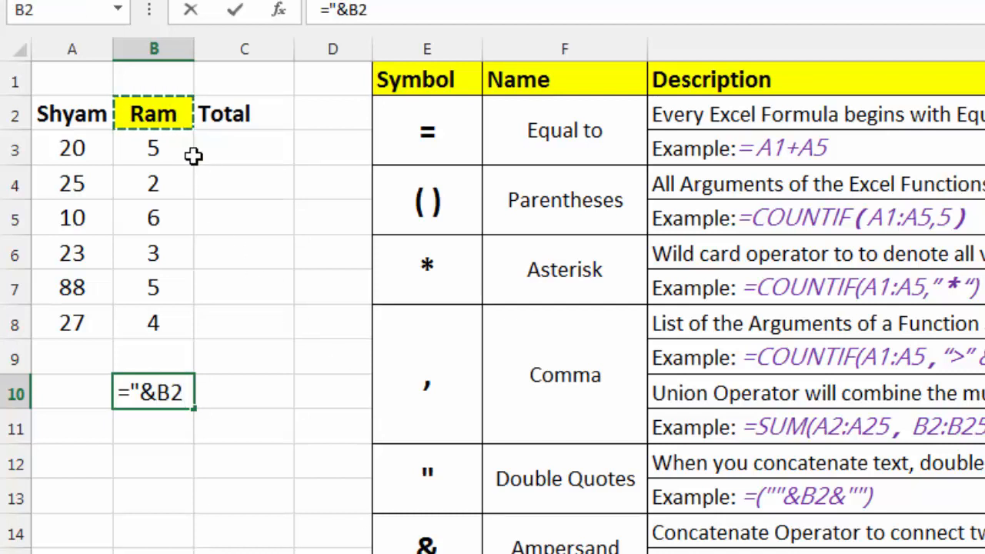
text(&")
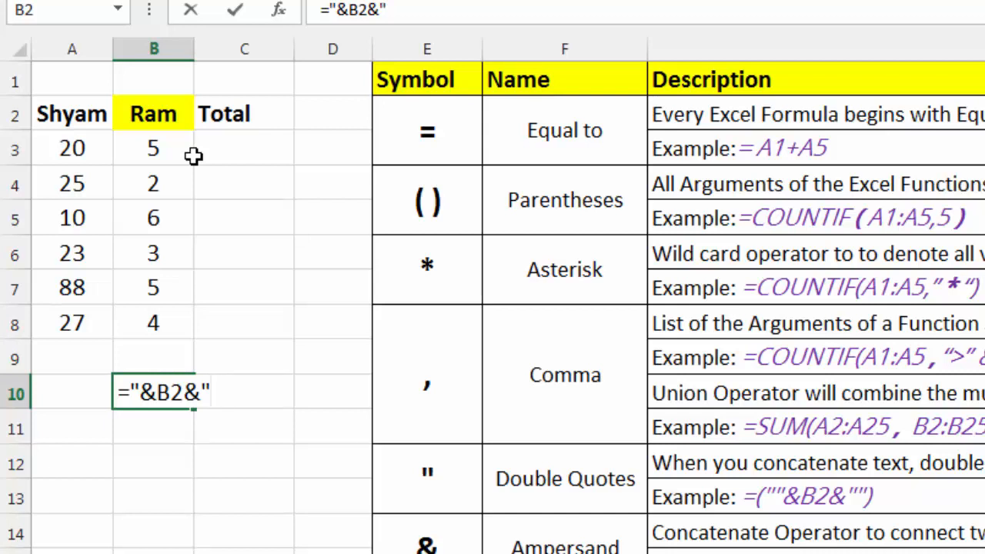
key(Return)
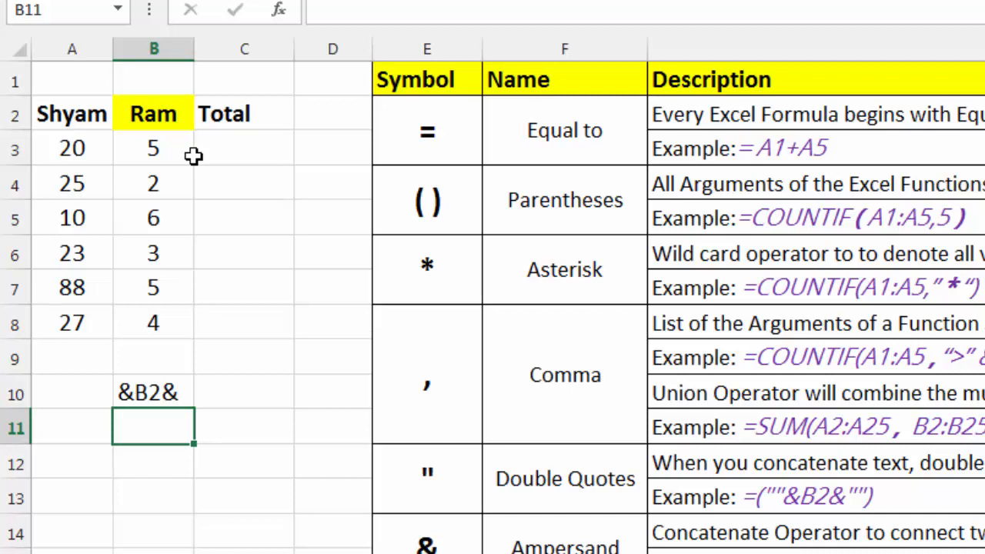
click(153, 405)
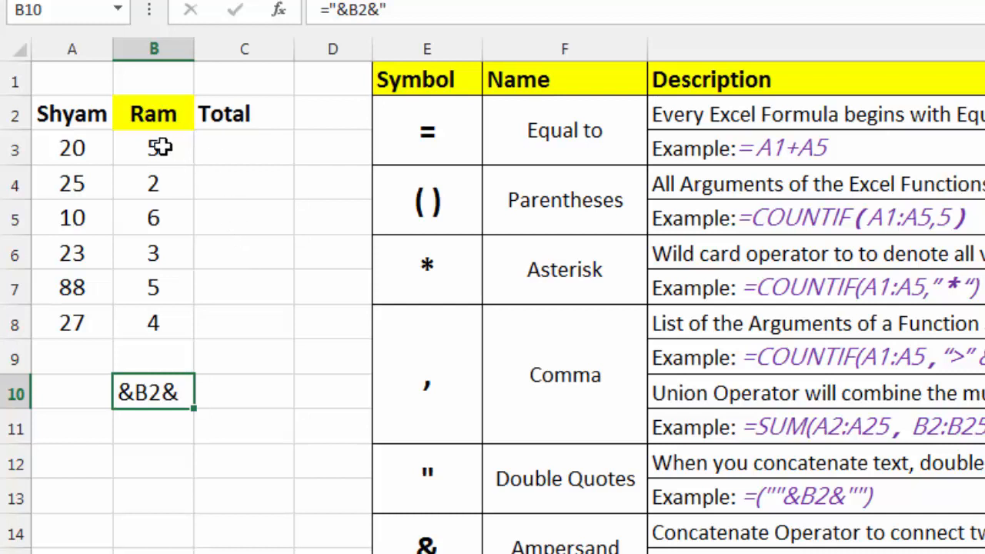
Enter the concatenation formula =""&B2&"" in B11, with paired double quotes on each side of B2
click(183, 426)
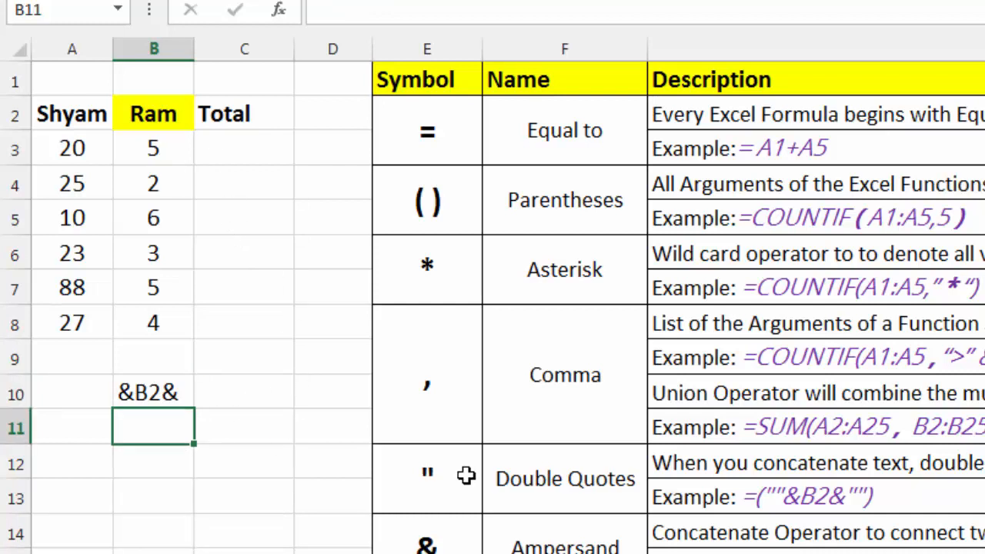
text(=)
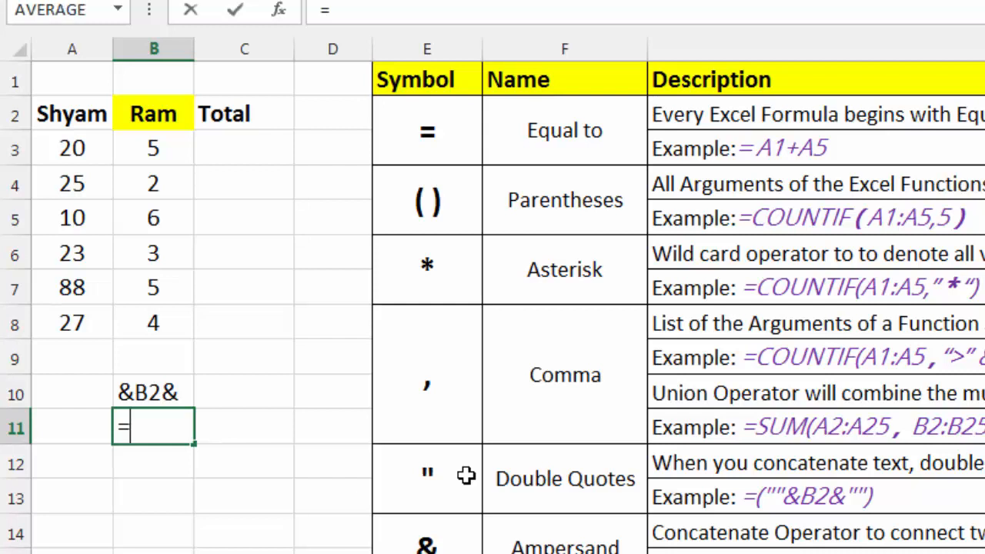
text(""&)
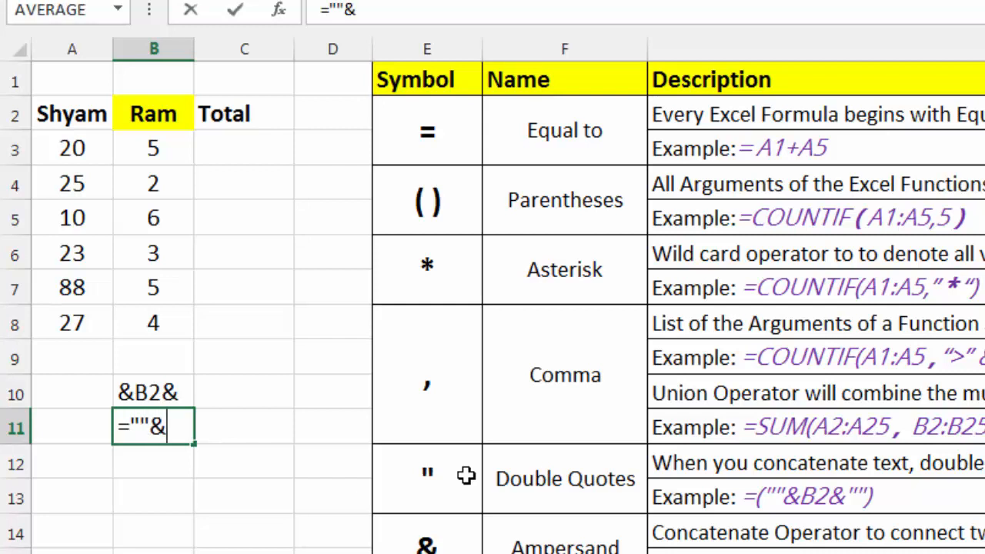
click(160, 111)
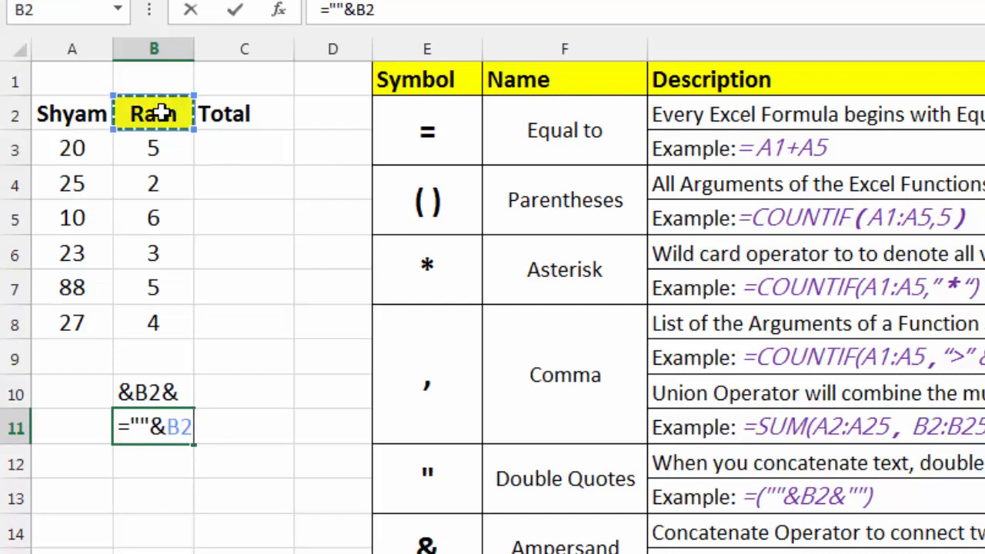
text(&)
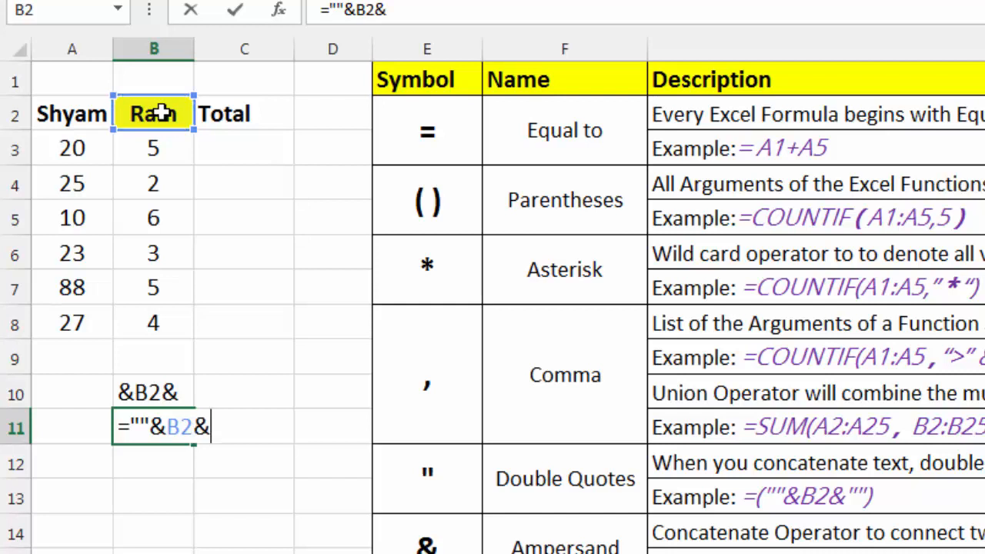
text("")
key(Return)
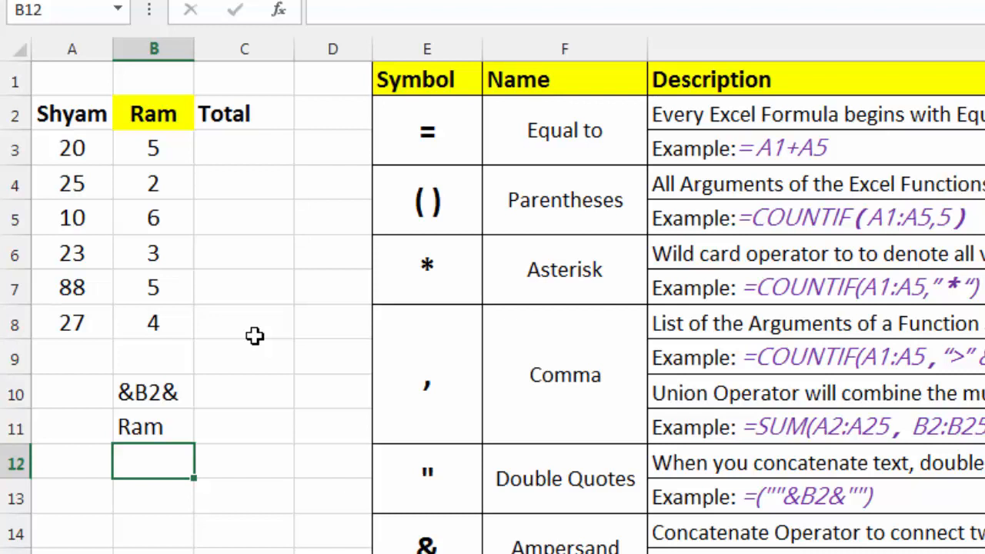
Enter the formula ="""&B2&""" in B12, with three double quotes on each side of the B2 reference
text(=)
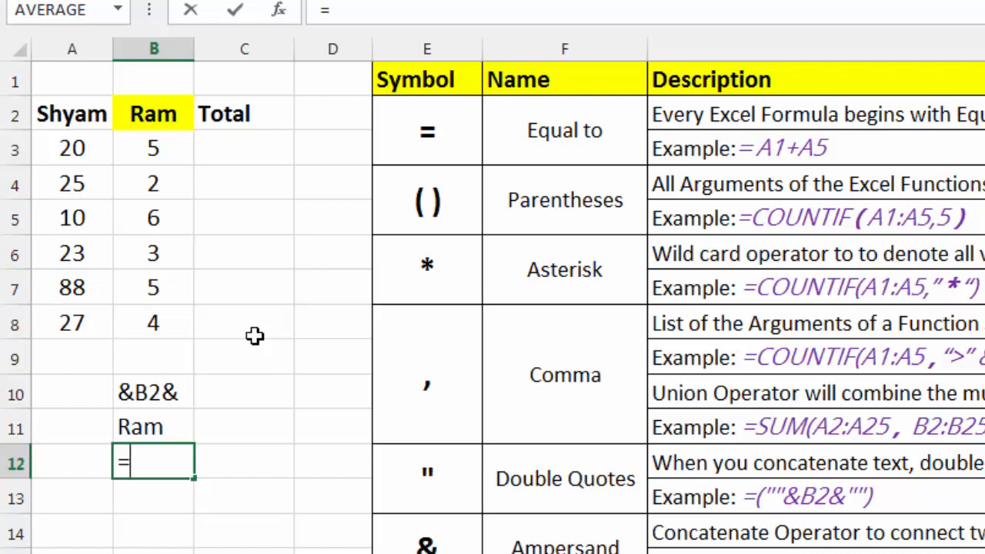
text(""""&)
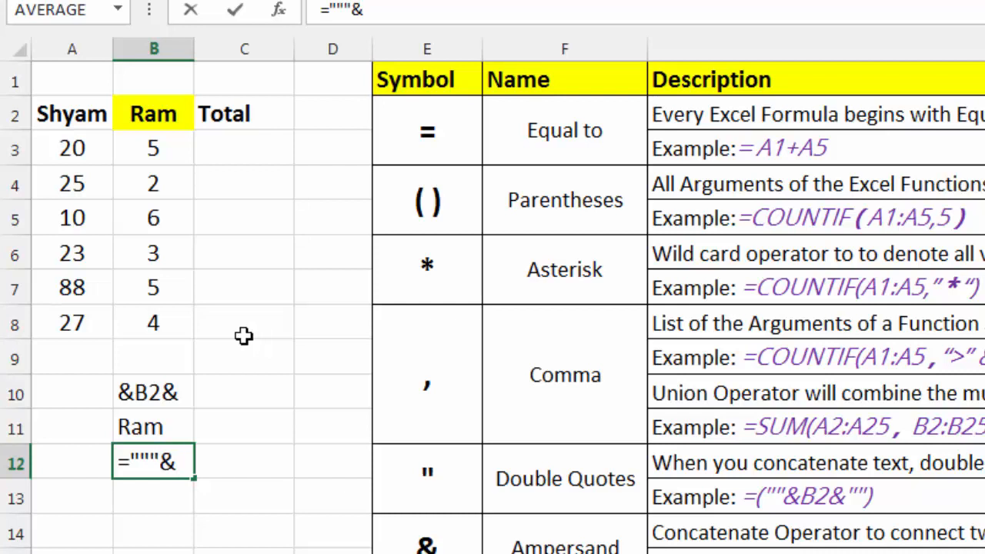
click(154, 111)
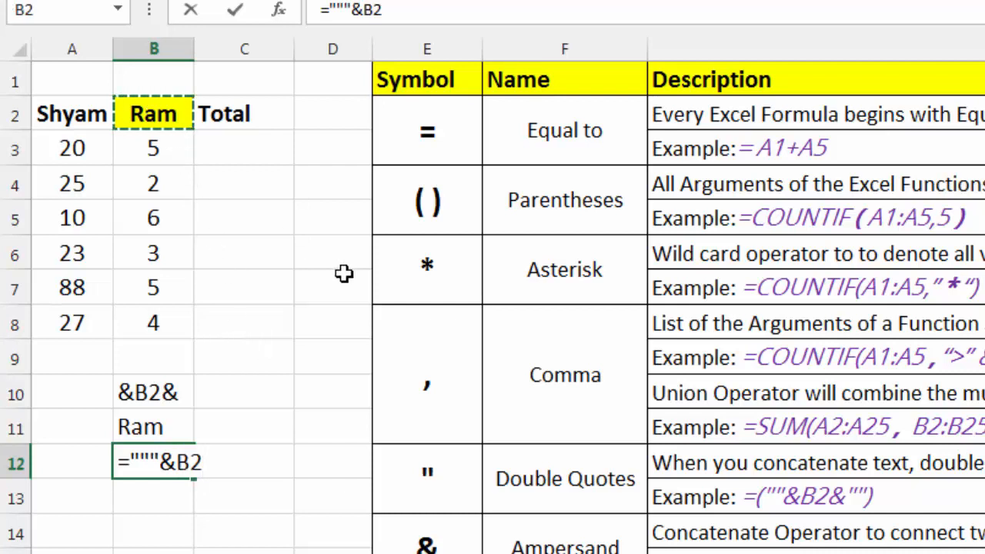
text(&"""")
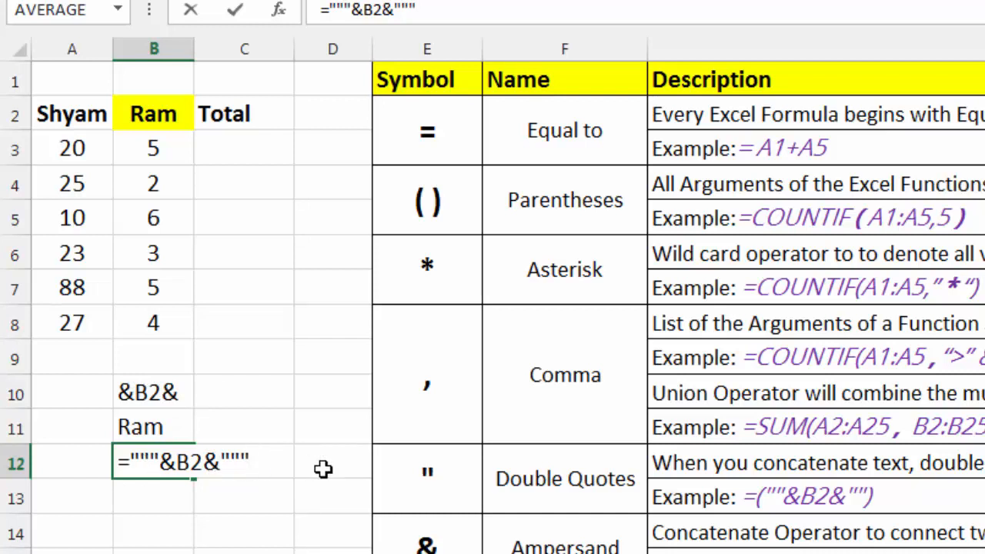
key(Return)
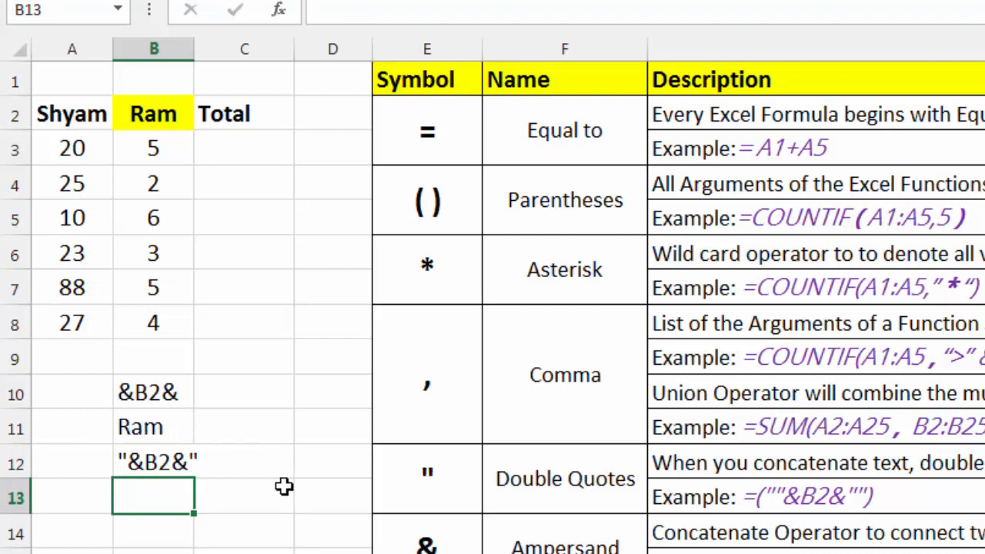
Enter the formula =""""&B2&"""" in B13, with four double quotes on each side of the B2 reference
text(=)
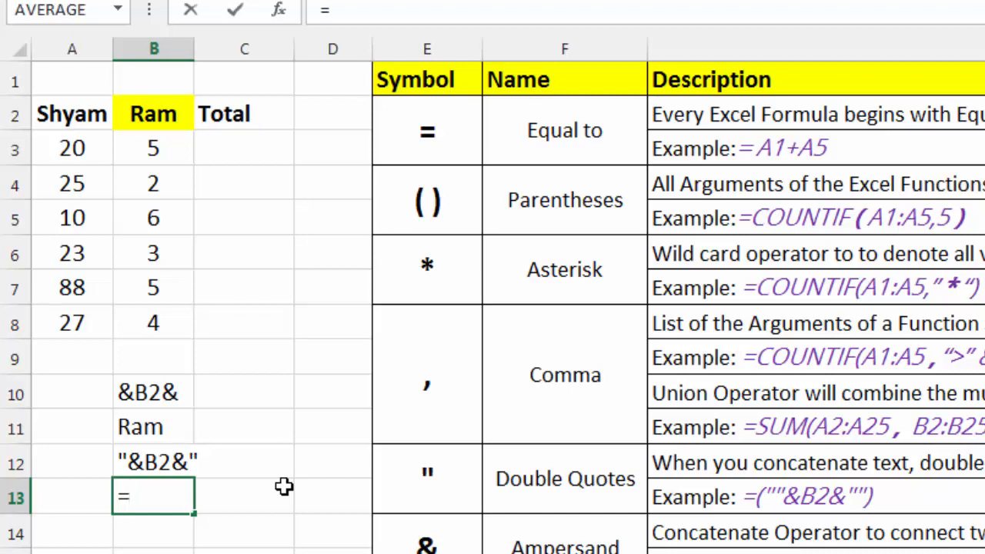
text(""""&)
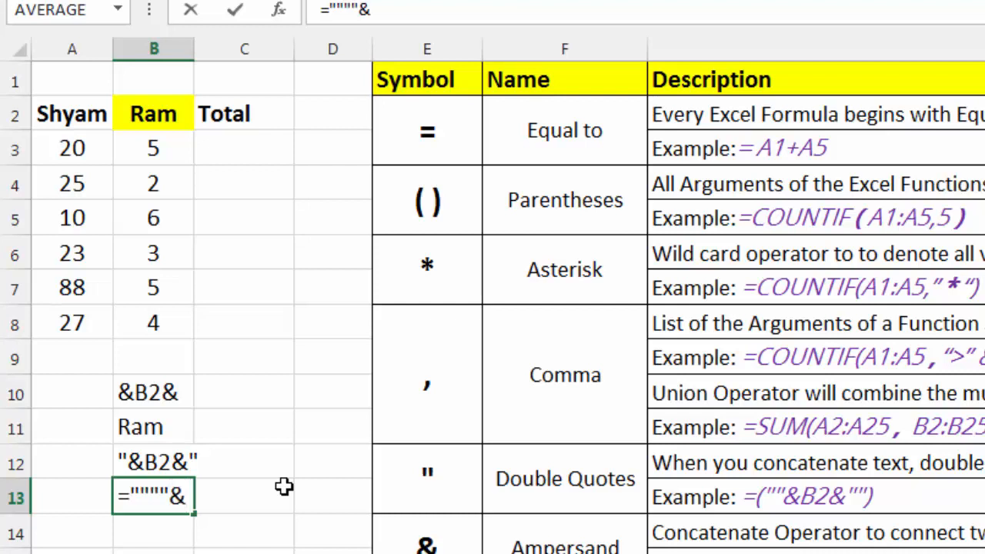
text(b2&"""")
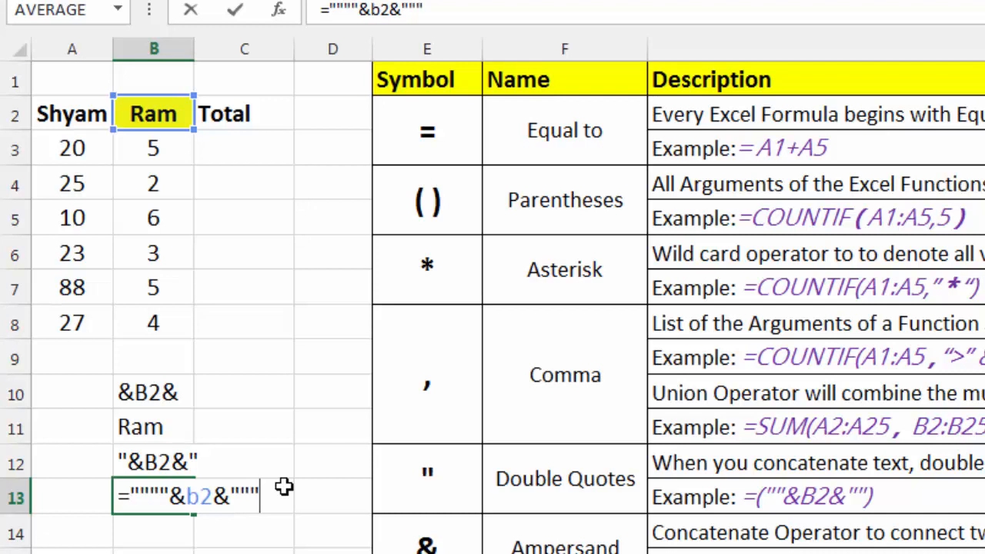
key(Return)
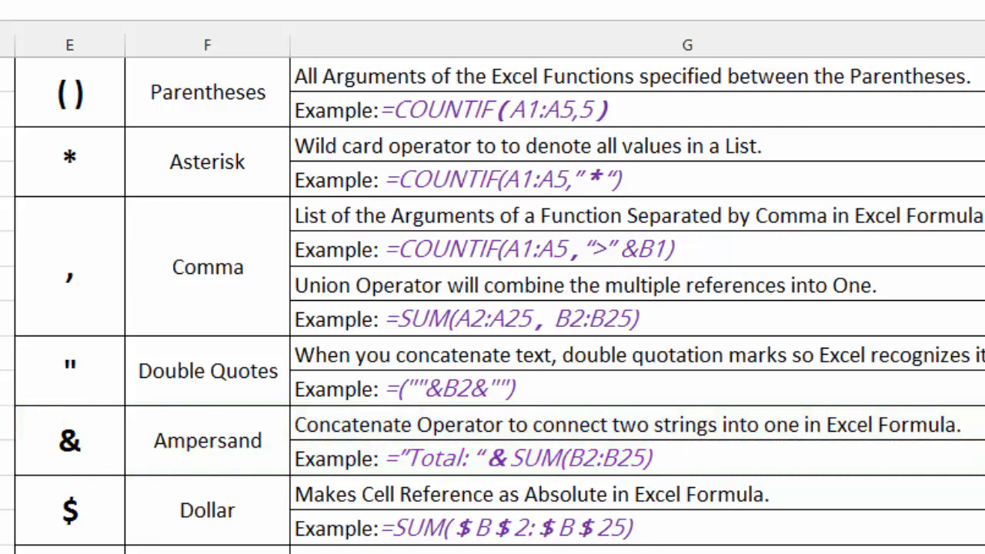
Enter the formula =B2&A3 in C3 to join the header text with the first number
scroll(492, 306, up, 1)
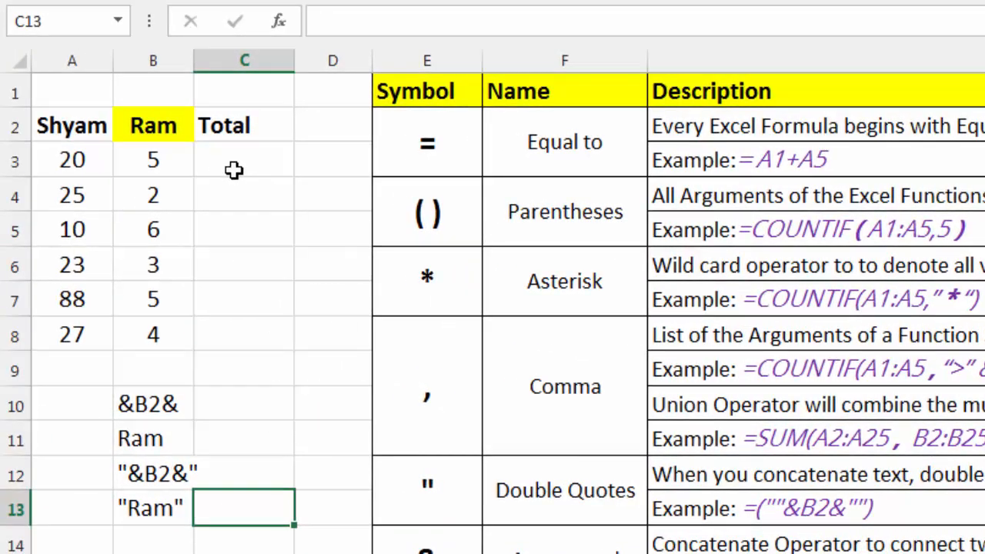
click(234, 170)
text(=)
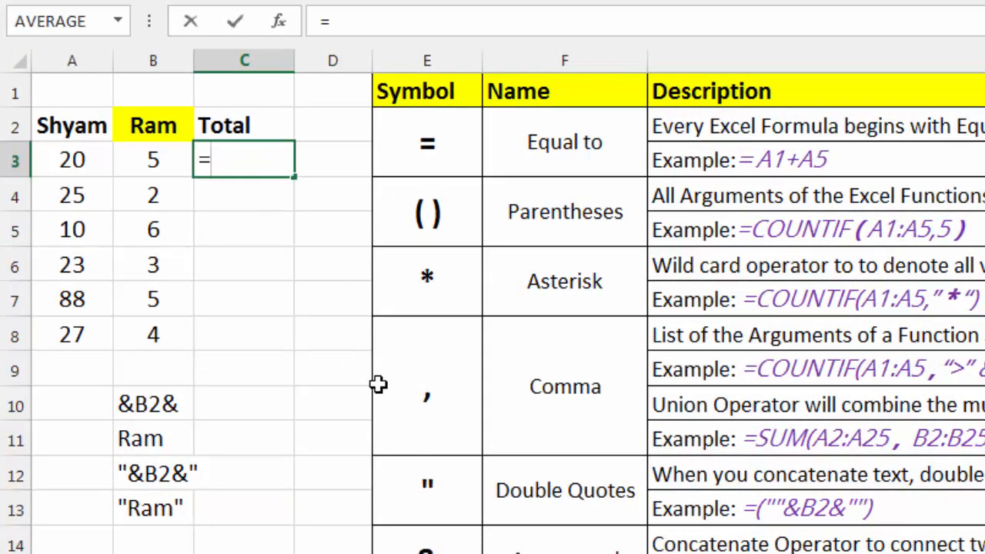
click(147, 126)
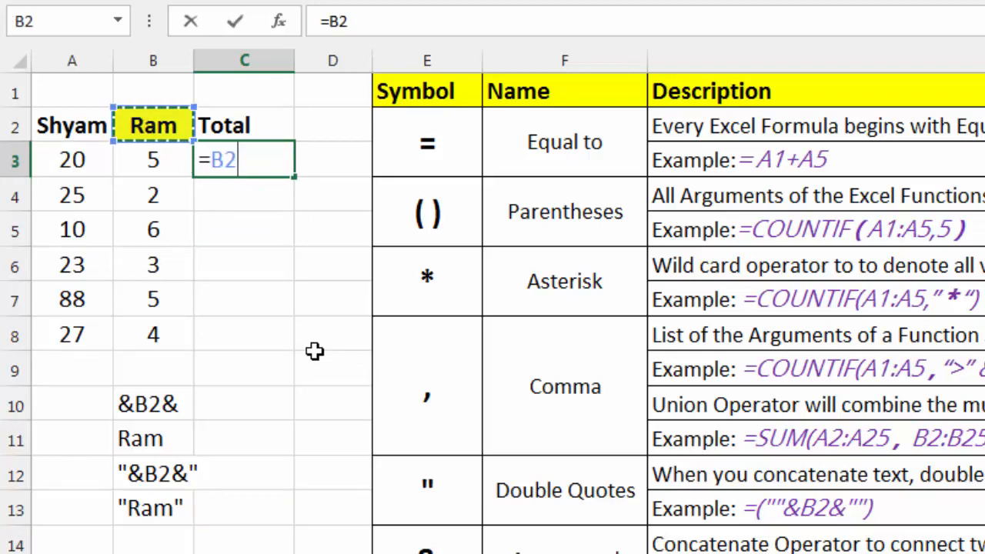
text(&)
key(Left)
key(Left)
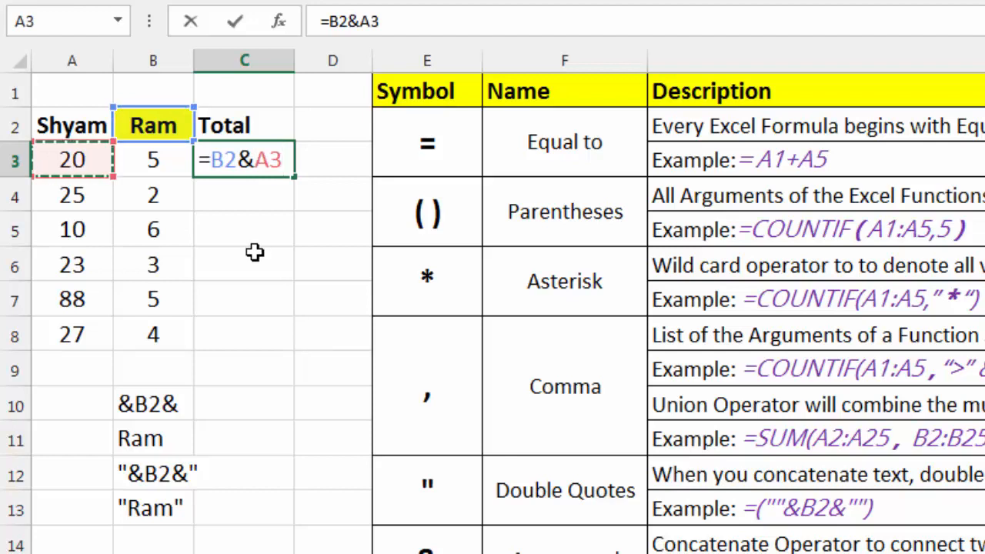
key(Return)
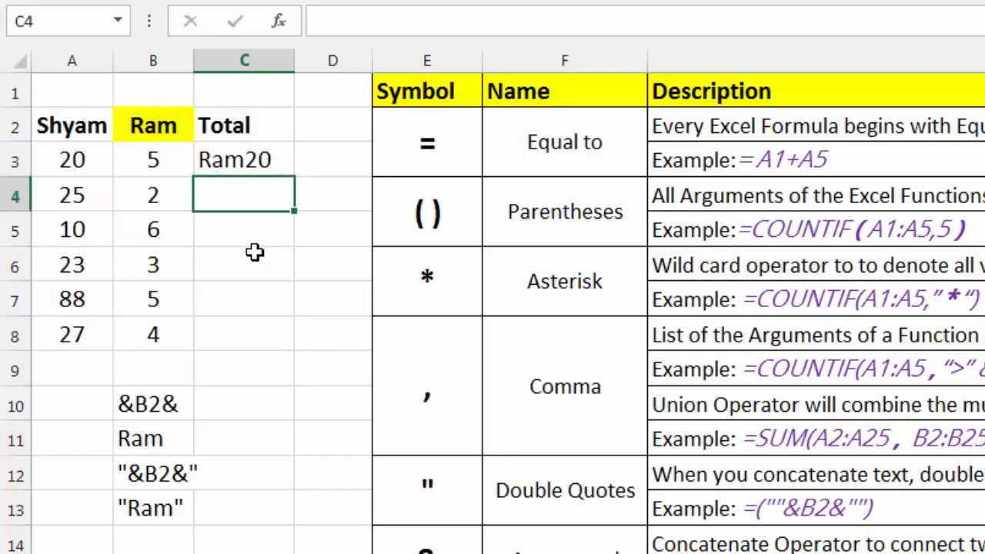
Insert a quoted space between the two references in the C3 formula, making it =B2&" "&A3
key(Up)
key(F2)
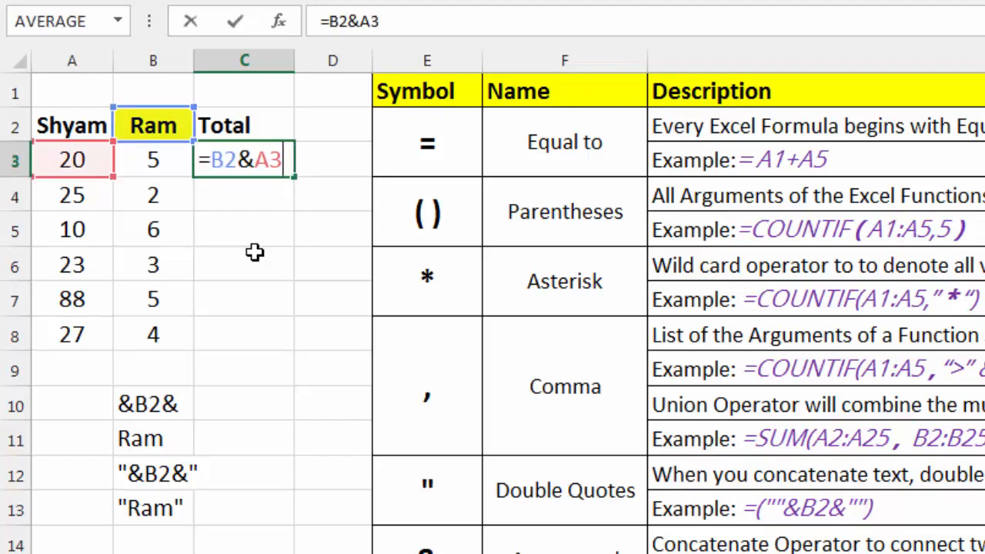
key(Left)
key(Left)
text(" )
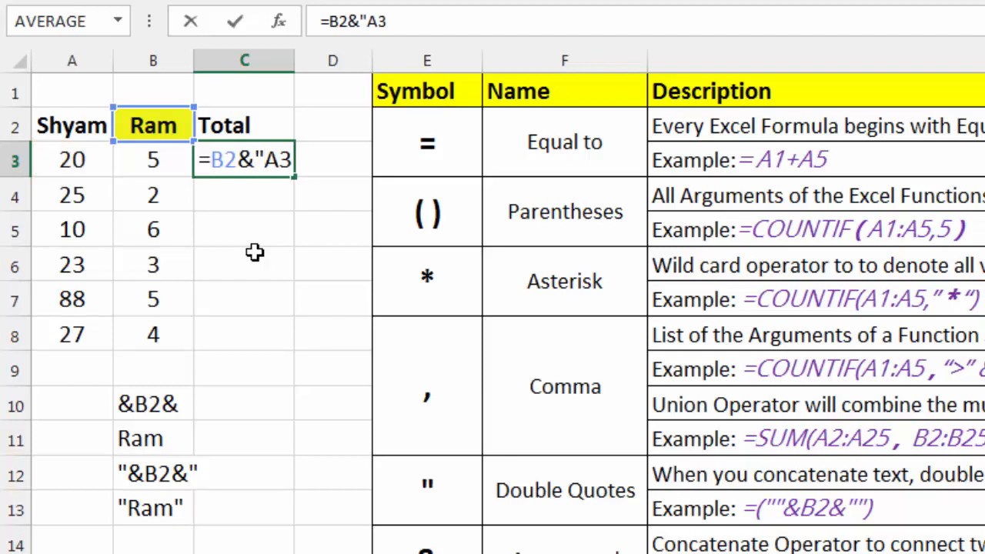
text(")
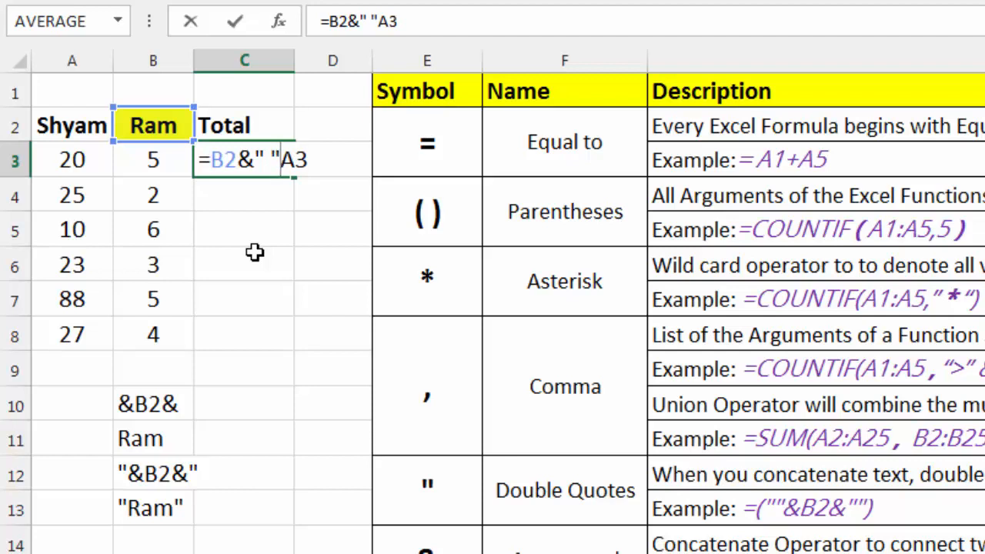
text(&)
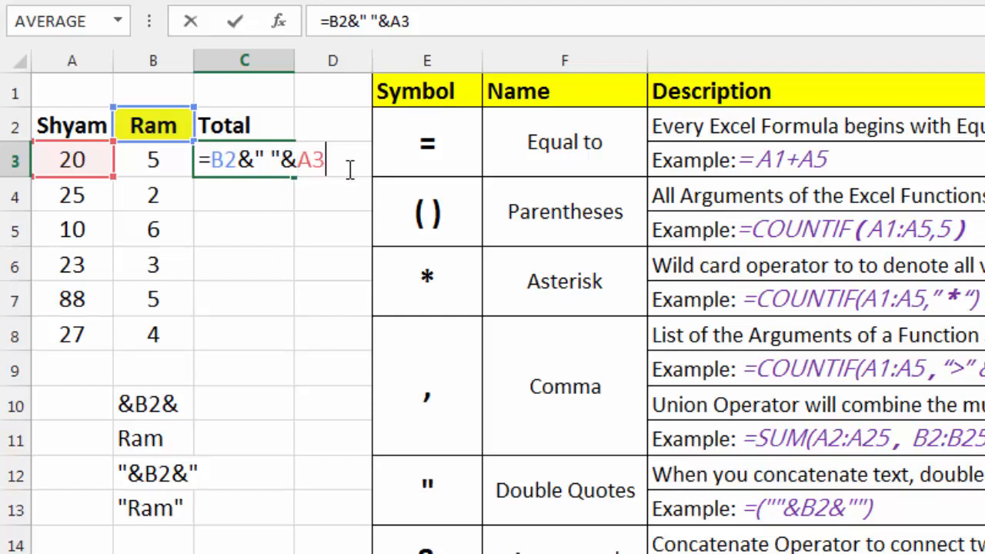
Append &"Years Old" to the end of the concatenation formula in C3
text(&)
text("Years)
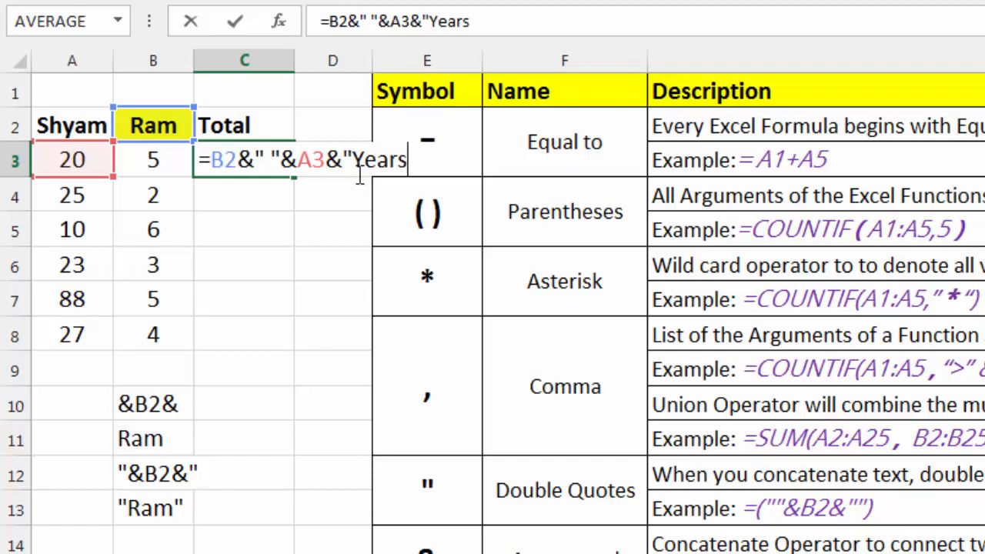
text( Old)
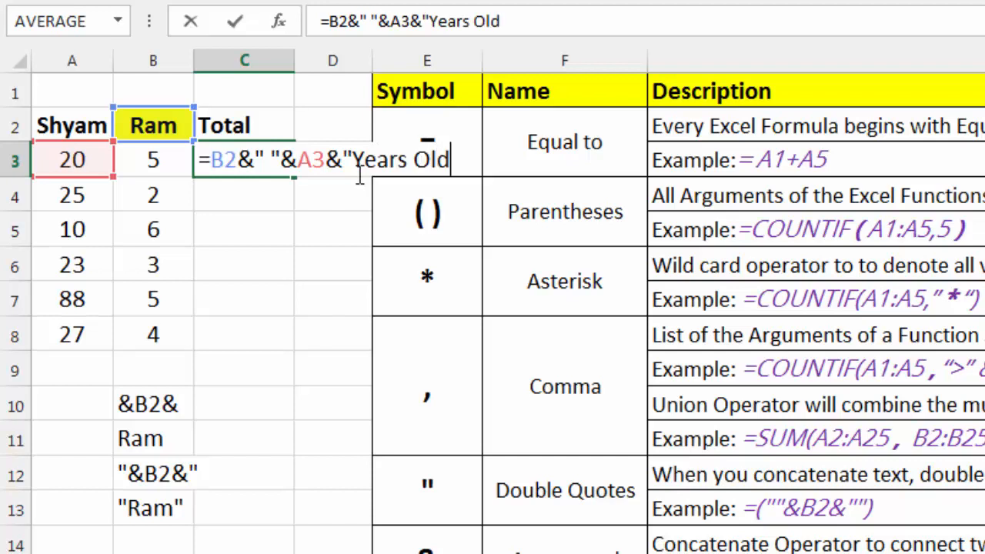
text(")
key(Return)
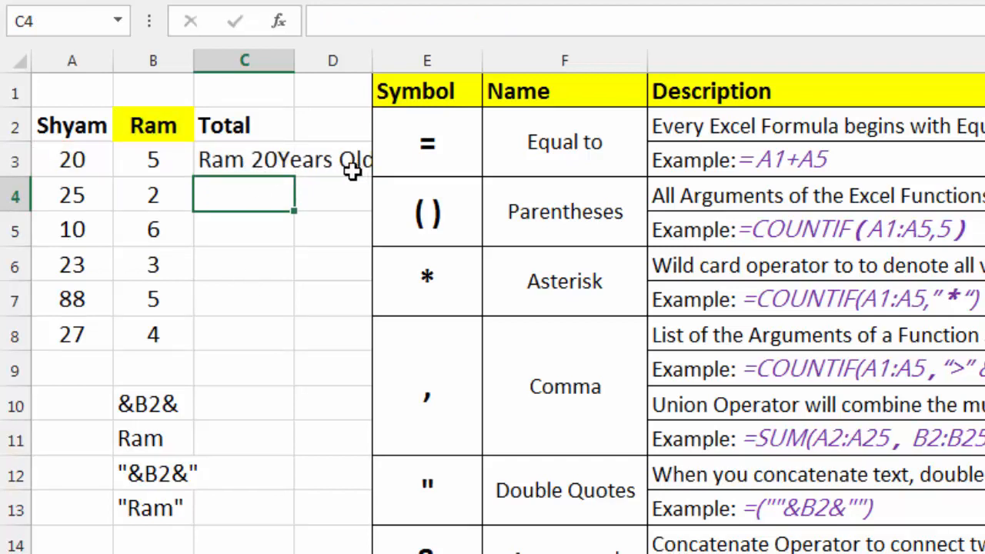
Add a leading space inside the quoted text of the C3 formula so it reads " Years Old"
click(287, 159)
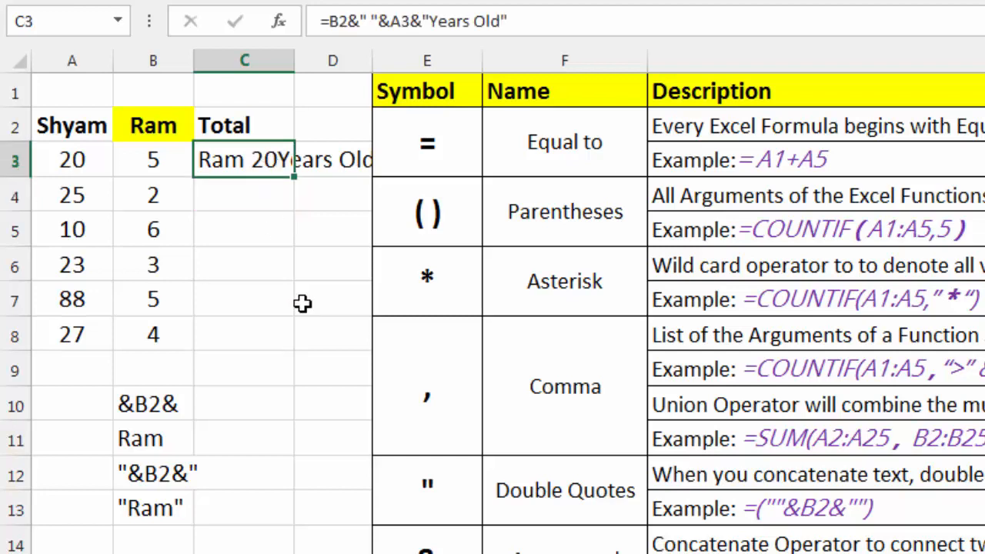
key(F2)
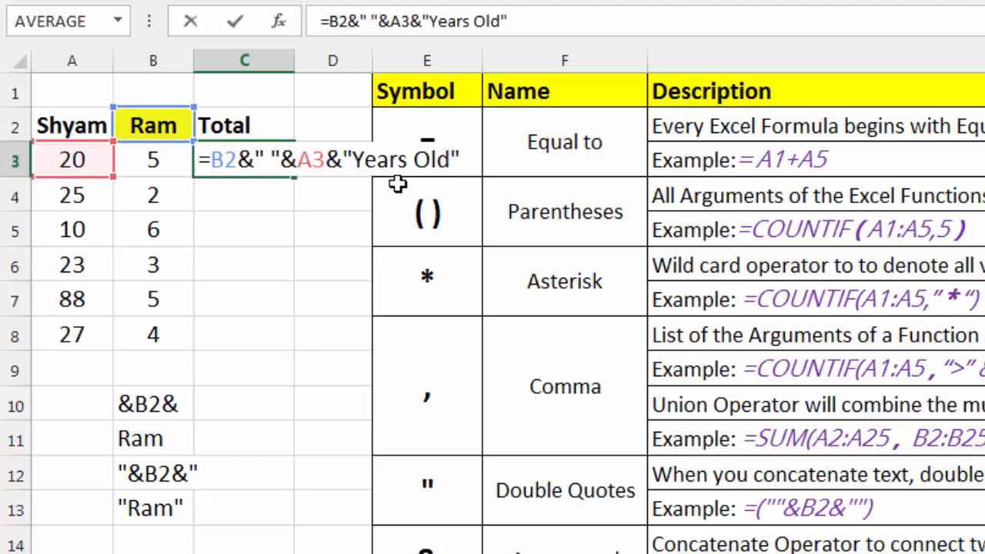
click(353, 154)
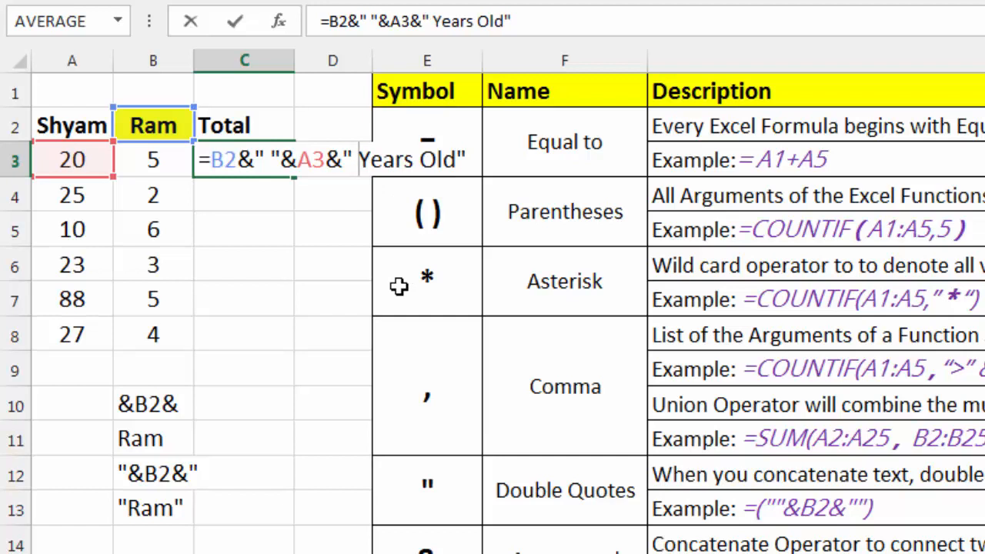
key(Return)
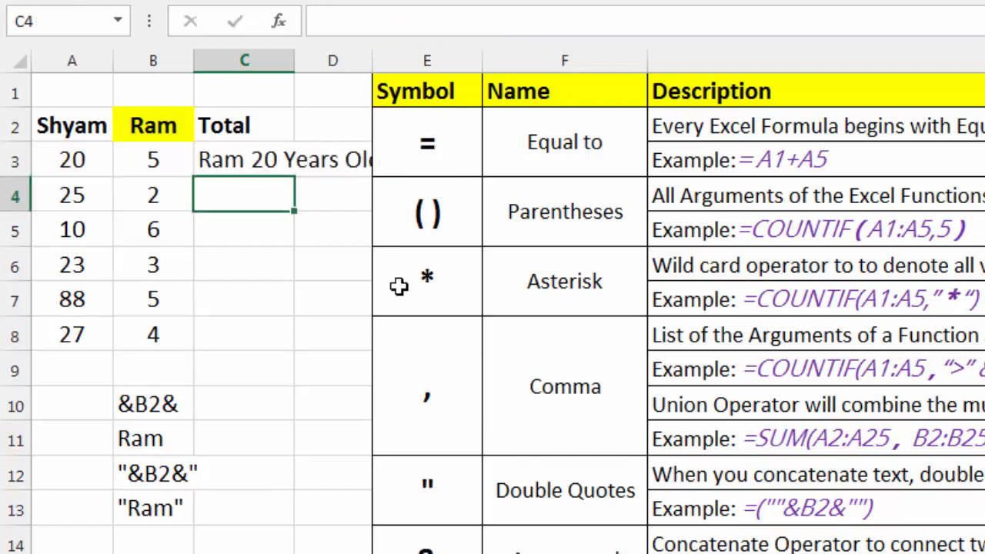
Clear the concatenation formula in C3 and the double-quote example formulas in B10 through B13
key(Up)
key(Delete)
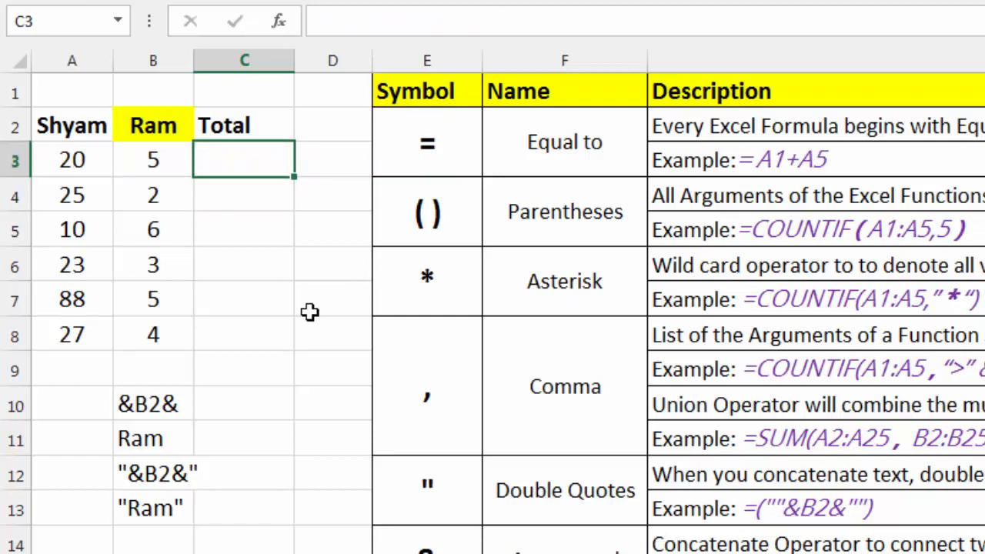
drag(167, 397, 176, 528)
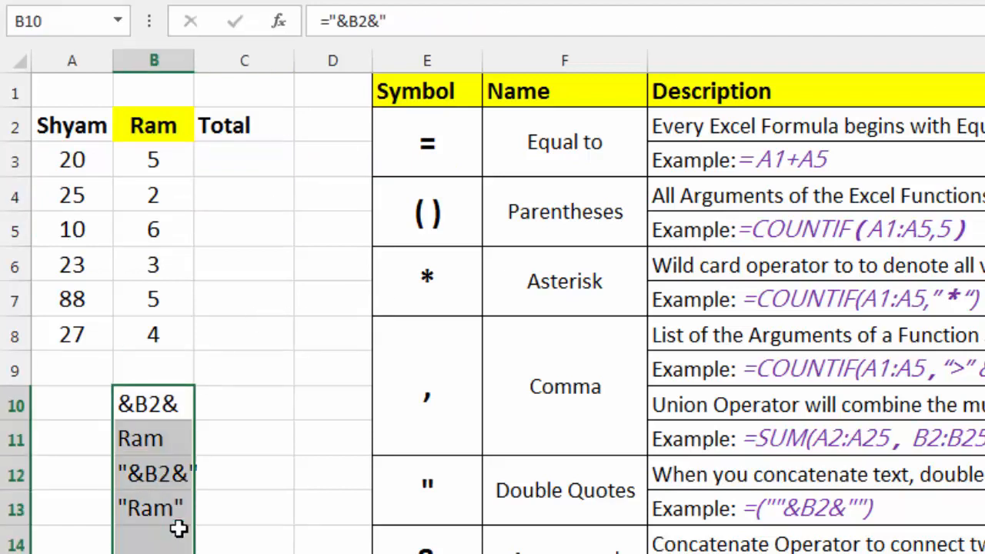
key(Delete)
click(295, 475)
scroll(292, 477, down, 2)
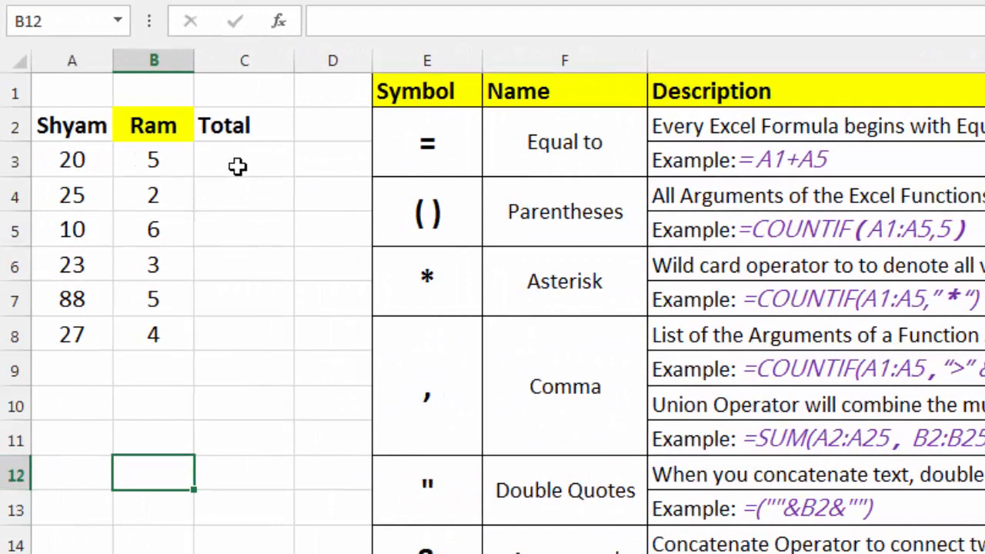
Enter the value 15 in cell D3, beside the Total column
click(321, 133)
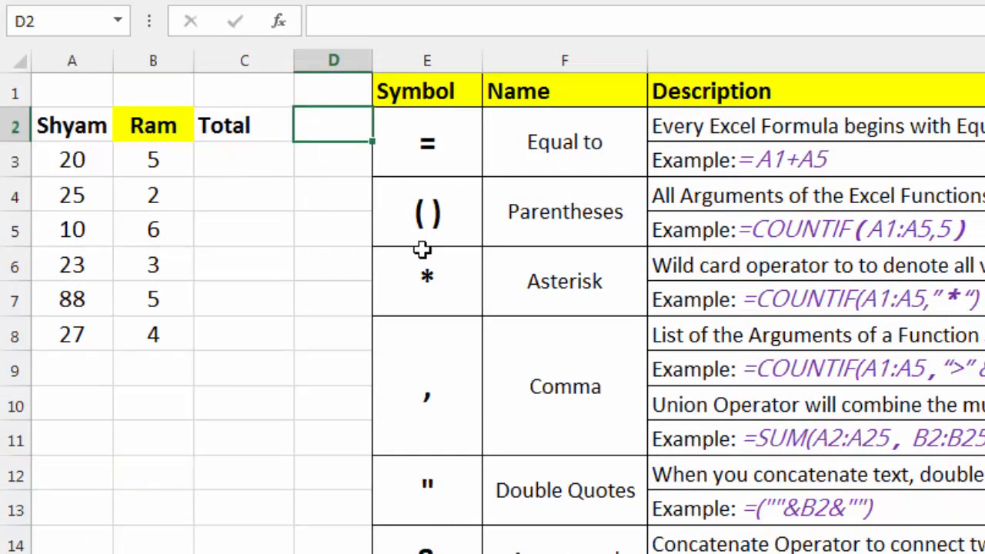
key(Down)
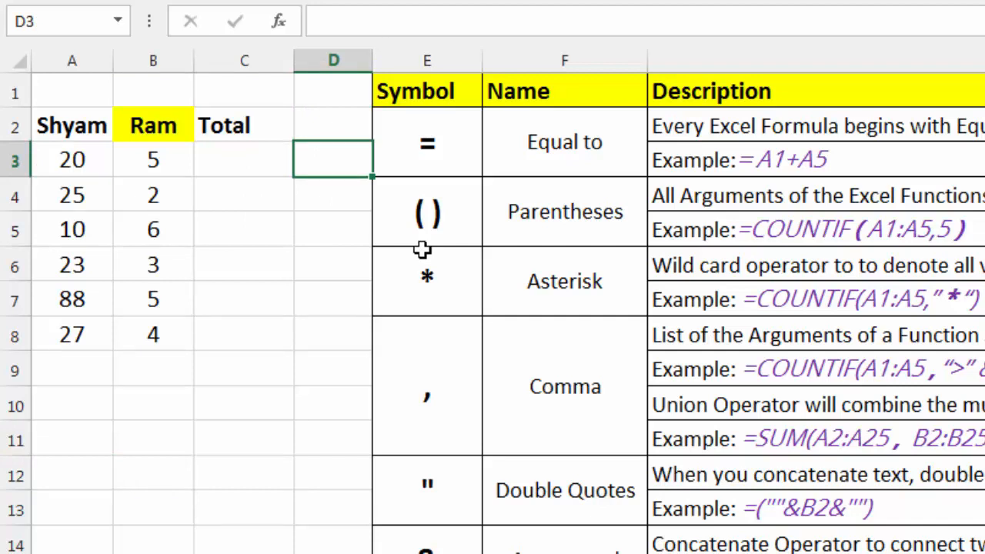
text(15)
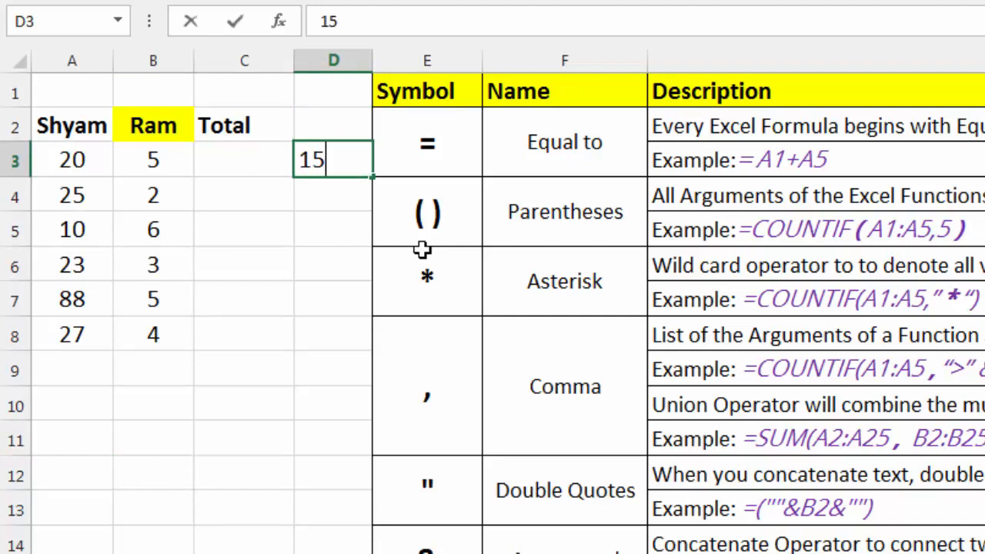
key(Return)
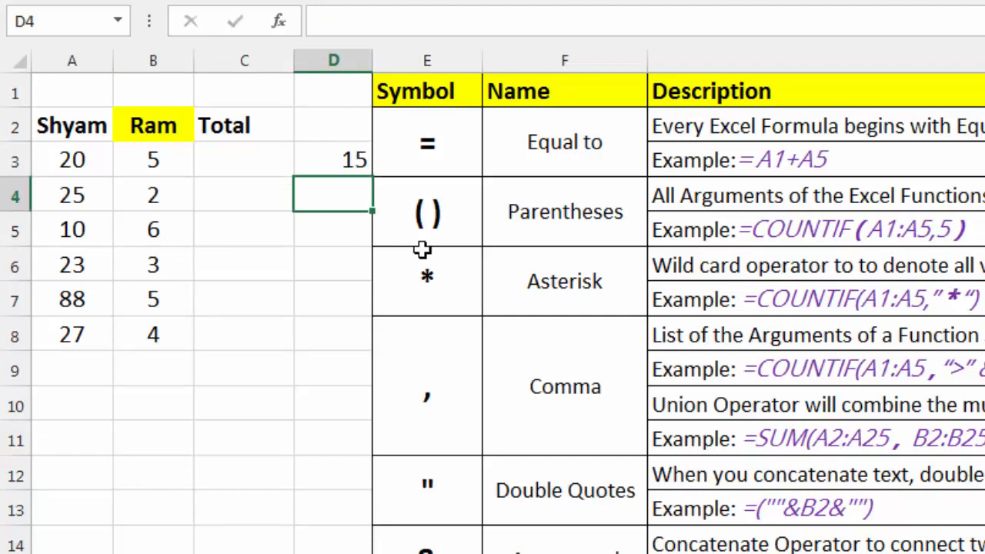
Enter the formula =A3+D3 in C3 and fill it down the Total column to C8
key(Left)
key(Up)
text(=)
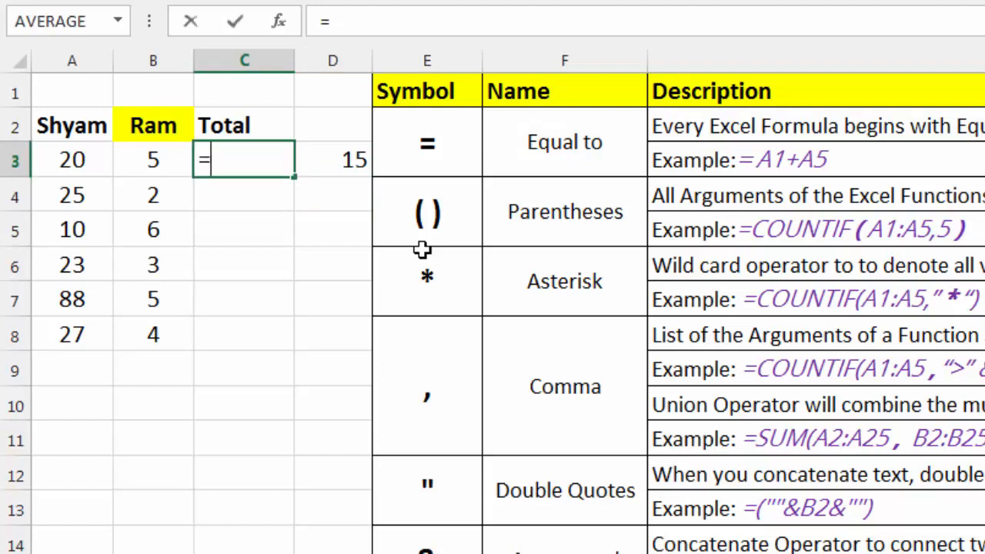
click(89, 159)
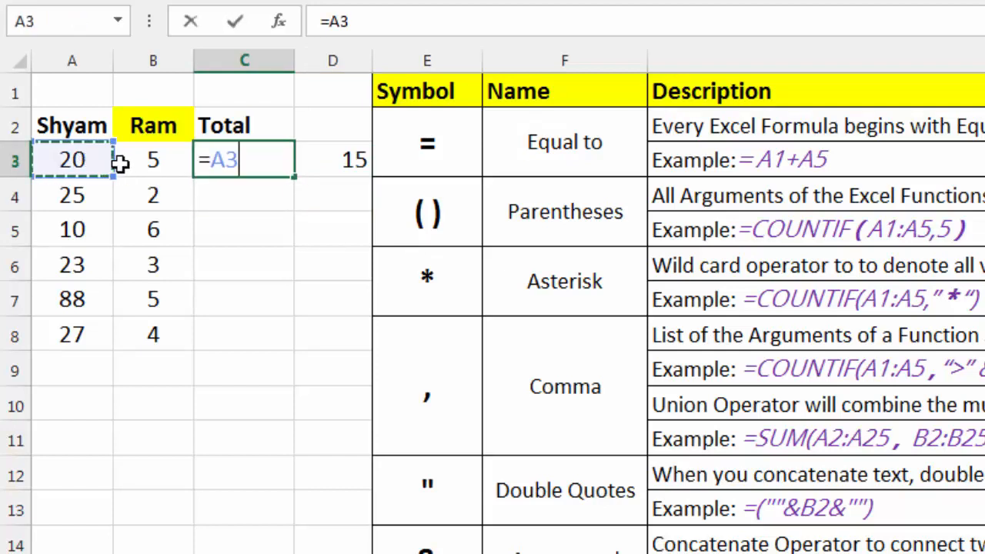
text(+)
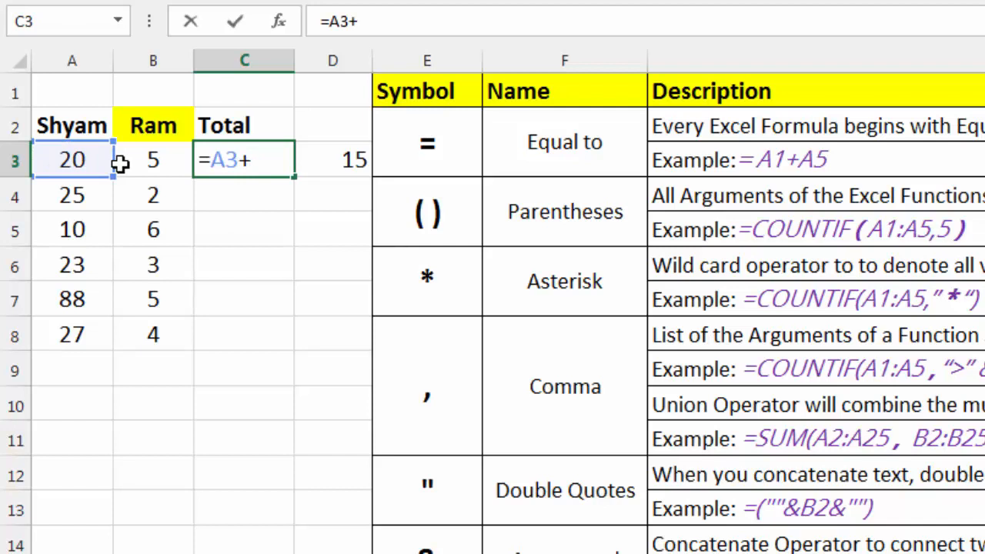
click(337, 158)
key(Return)
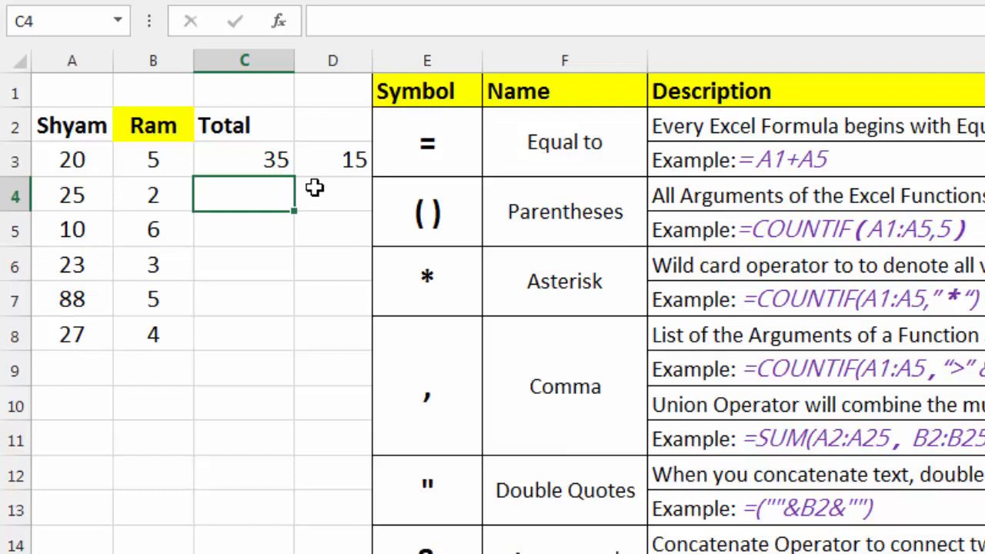
click(252, 168)
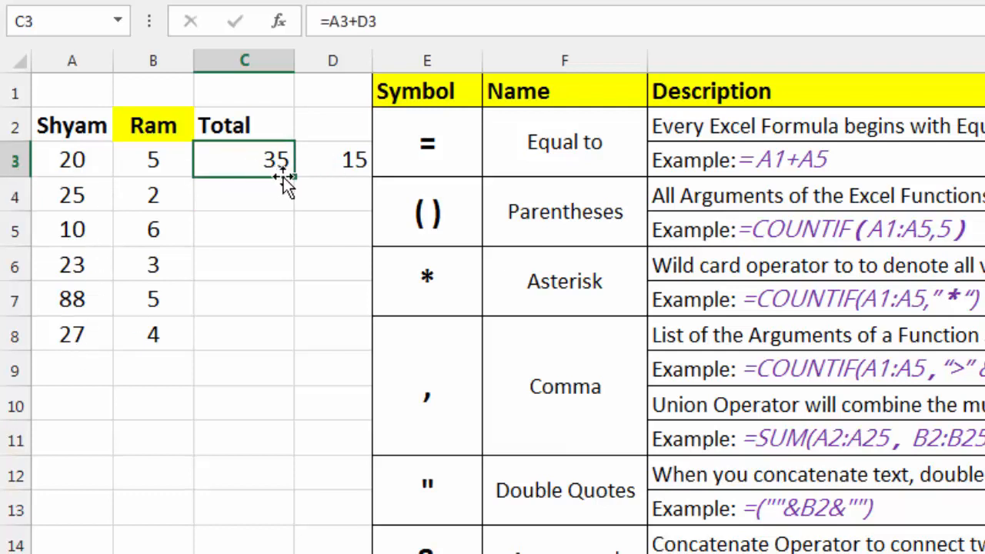
drag(295, 181, 289, 344)
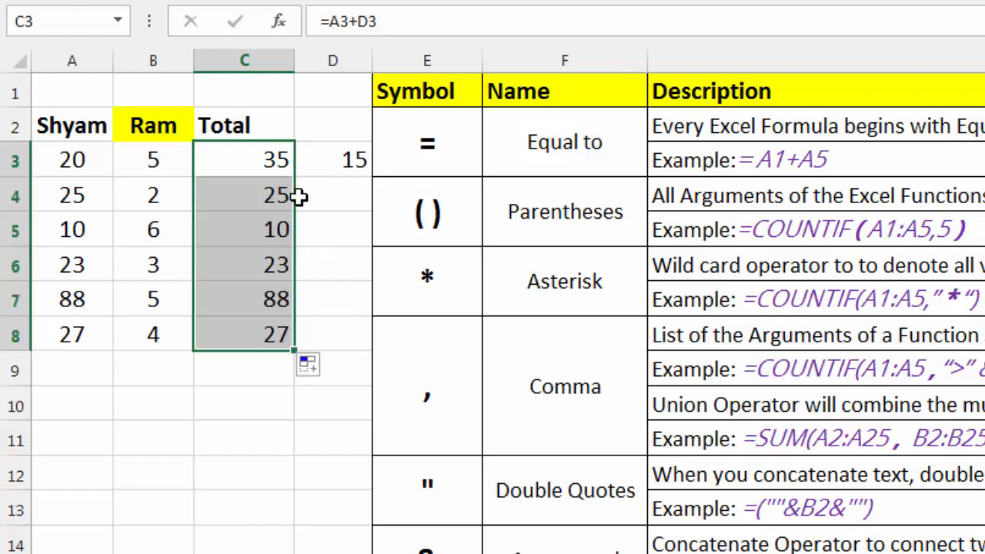
Enter the values 2, 10, 5 and 80 in cells D4 through D7
click(329, 199)
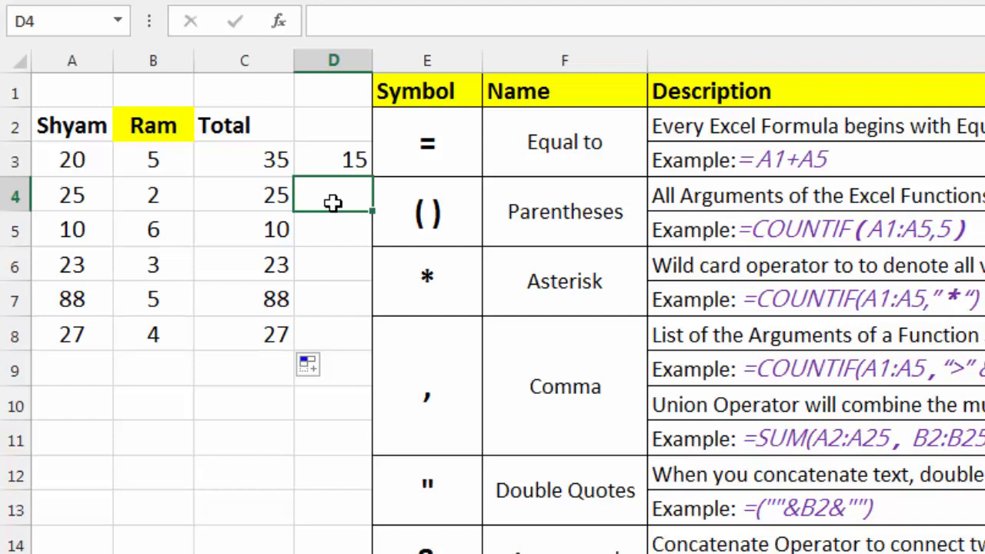
text(2)
key(Return)
text(10)
key(Return)
text(5)
key(Return)
text(80)
key(Return)
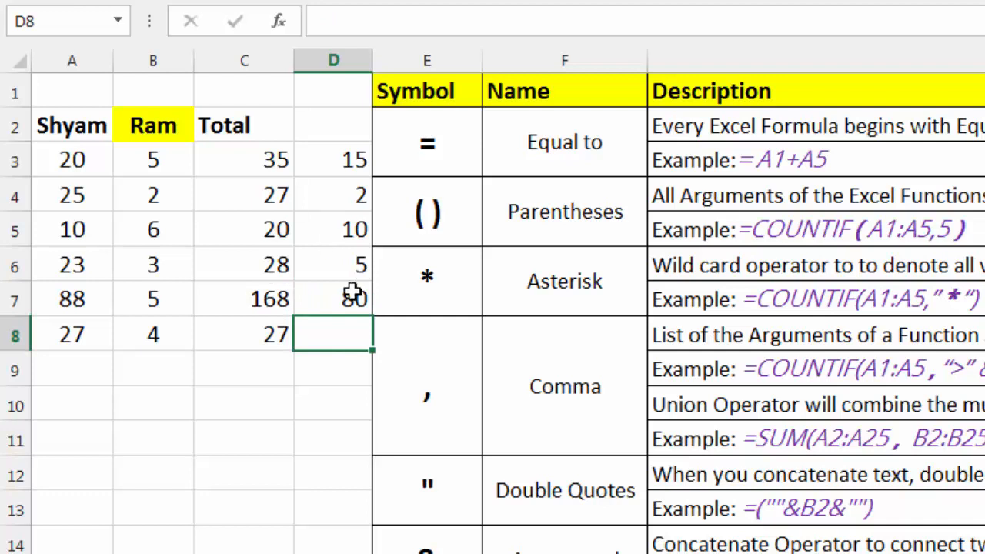
Make the row of the D3 reference absolute in C3, giving =A3+D$3, and fill the formula down to C8
click(328, 158)
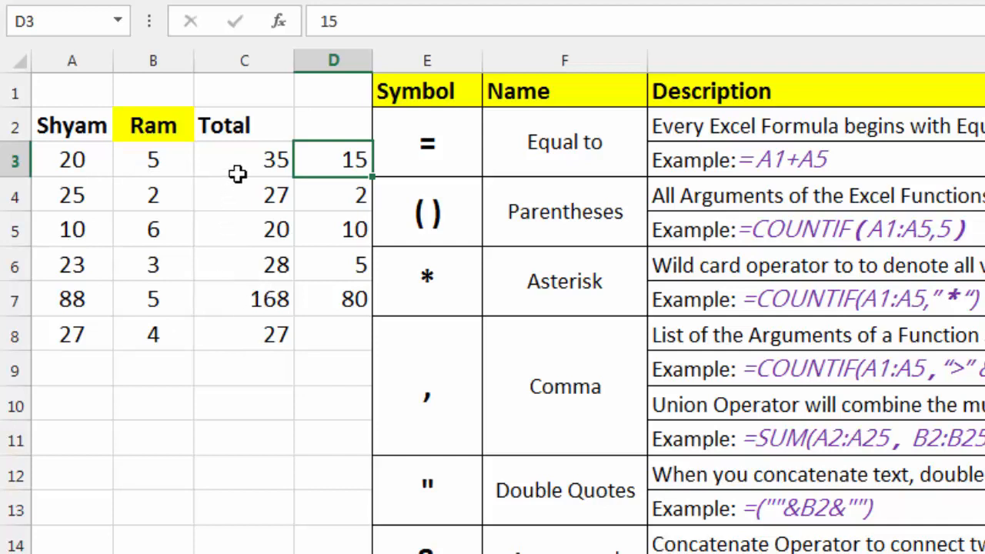
click(259, 159)
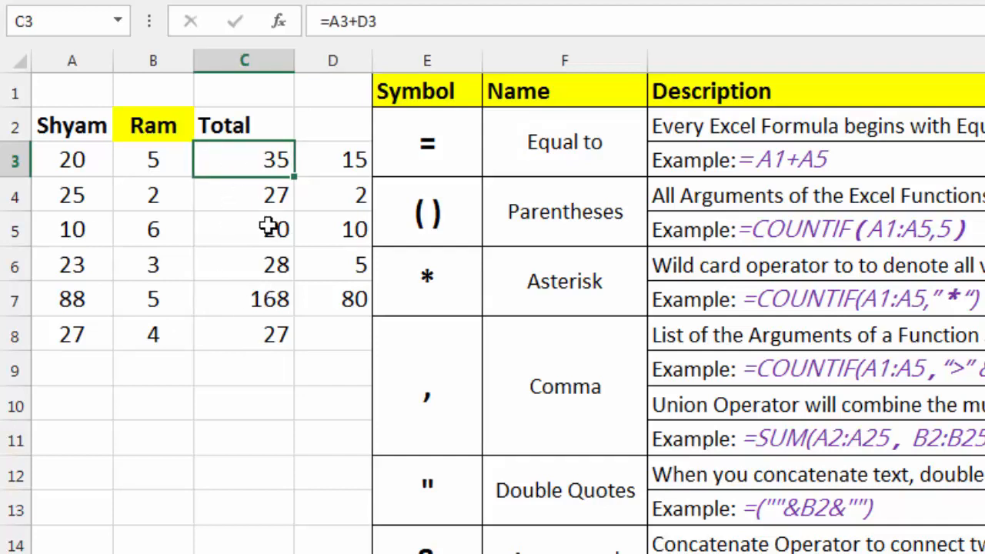
key(F2)
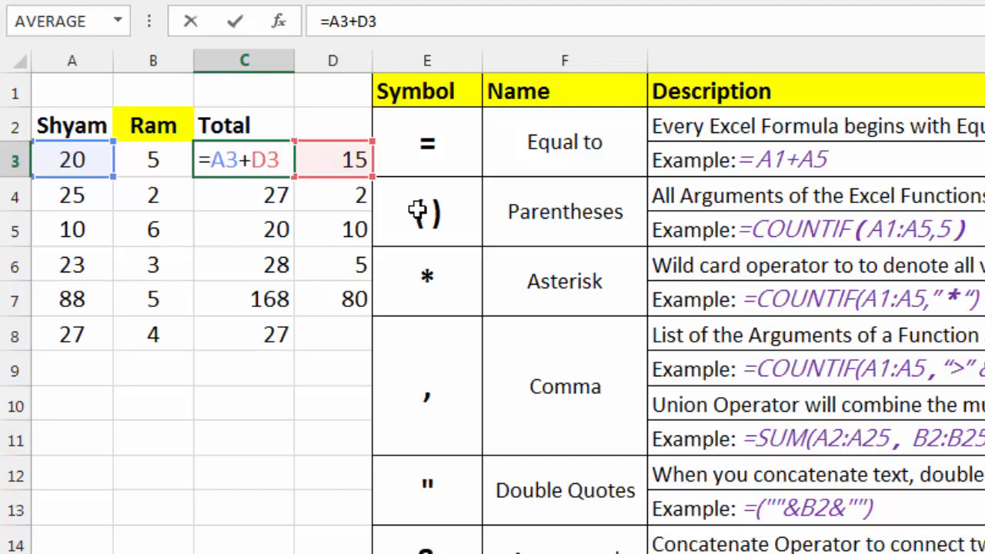
text($)
key(Return)
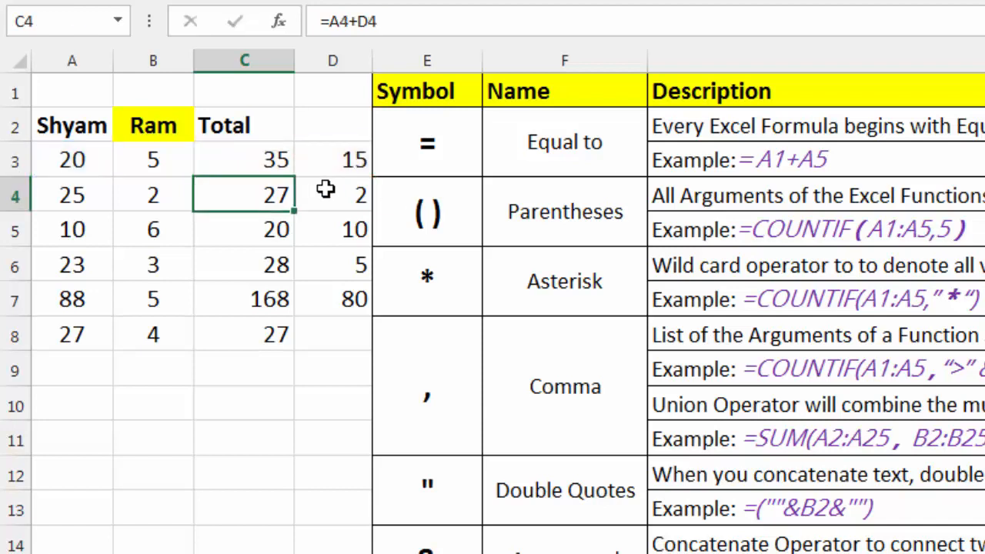
click(286, 163)
key(Return)
click(291, 168)
drag(299, 179, 297, 348)
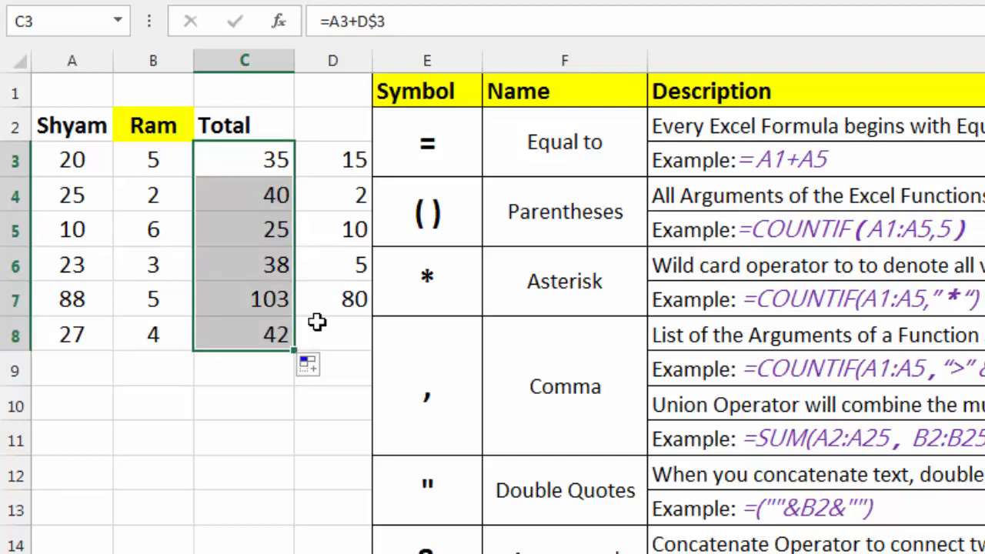
Check the formula in each Total cell from C3 to C8 for its reference to D$3
click(242, 161)
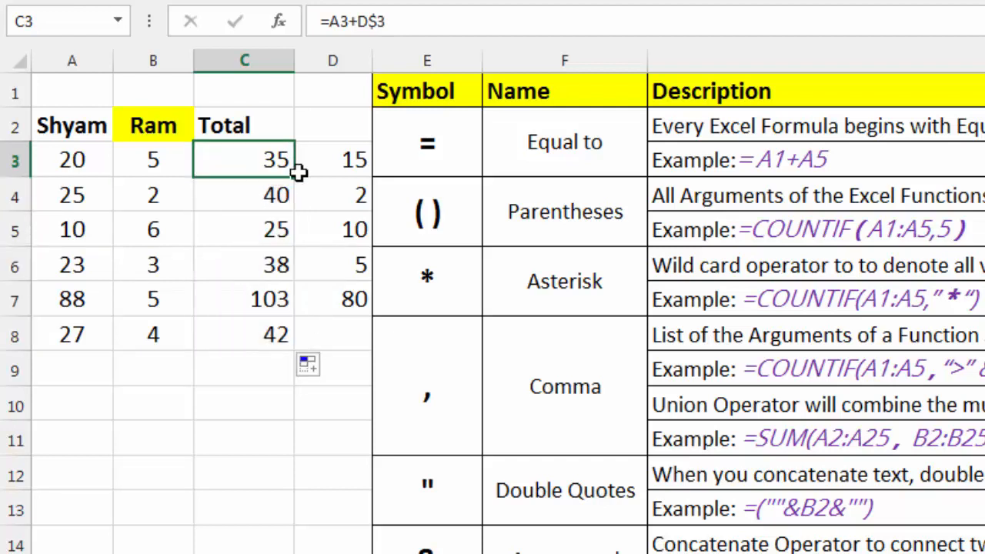
click(250, 198)
click(257, 229)
click(255, 250)
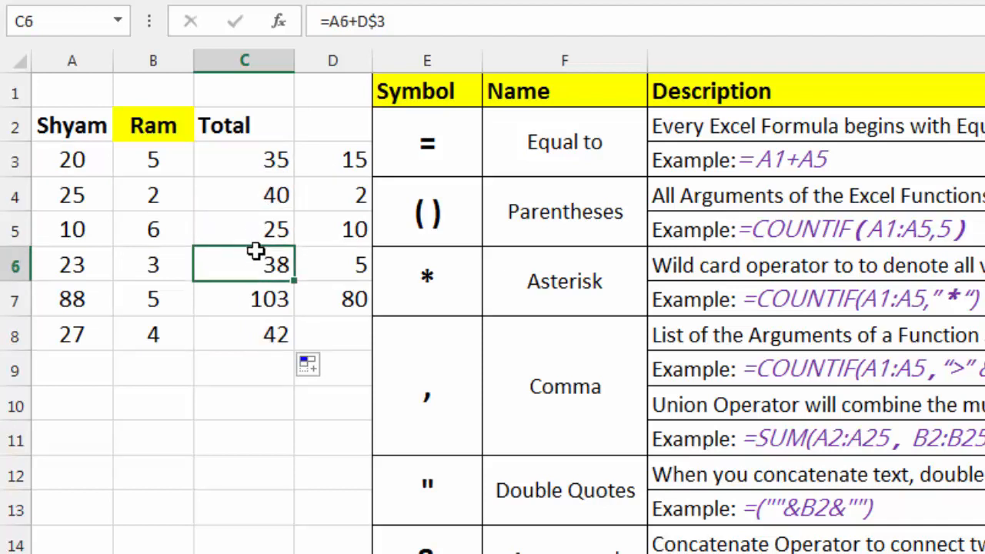
click(248, 297)
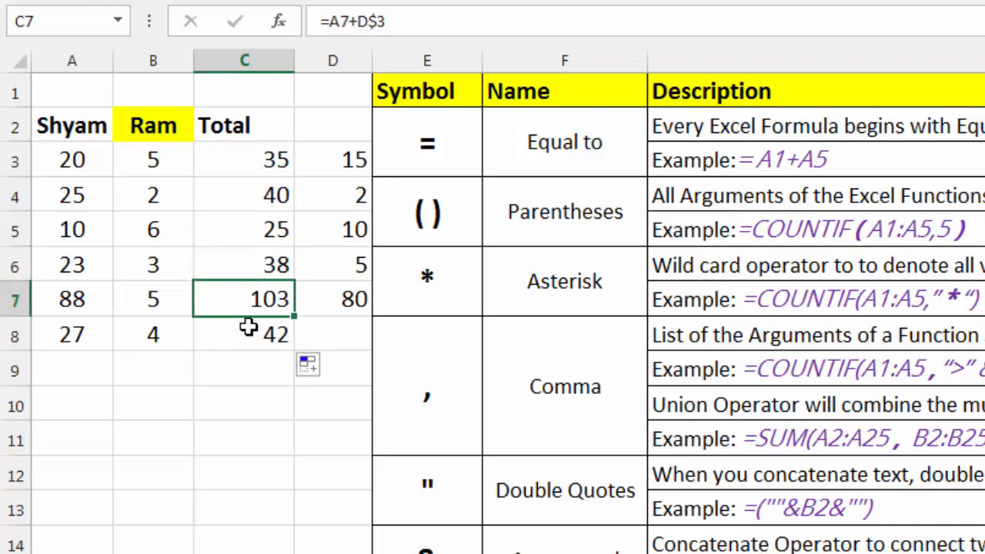
click(247, 327)
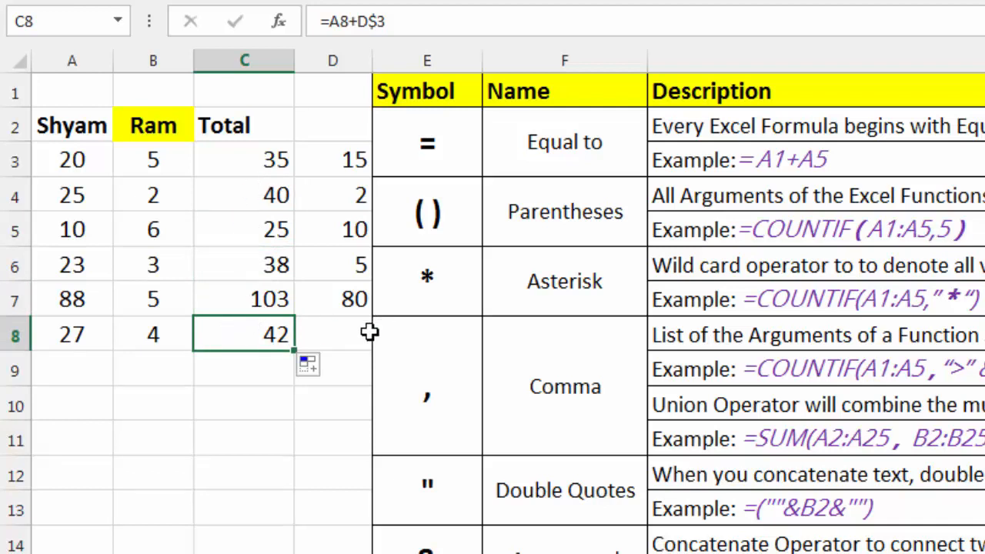
Make the D3 reference in C3 fully absolute, giving =A3+$D$3, and fill the formula down to C8
click(252, 166)
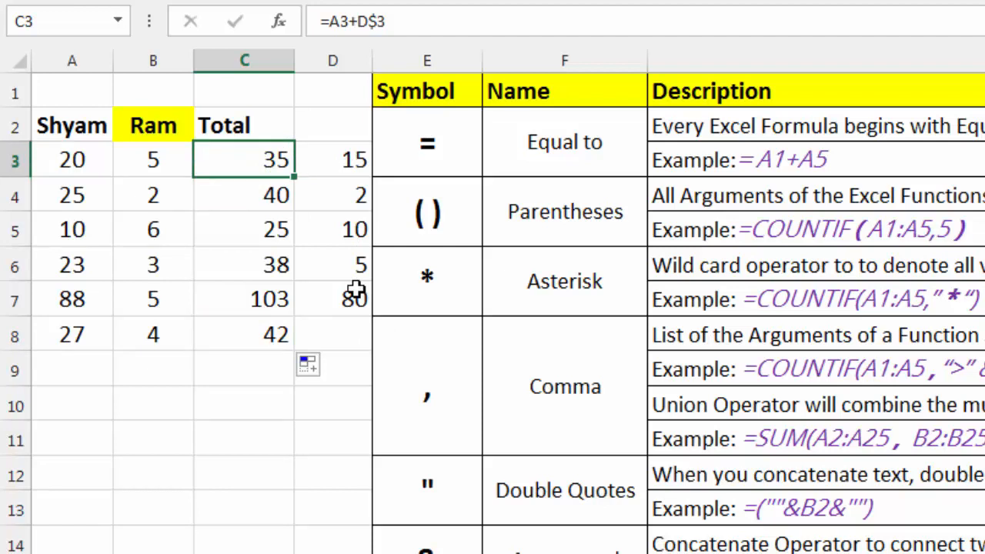
key(F2)
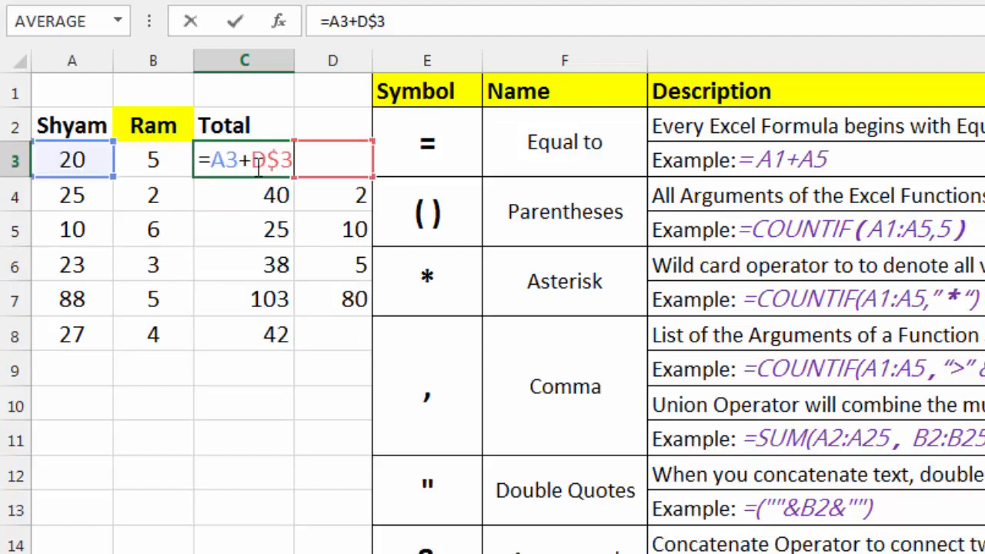
click(257, 165)
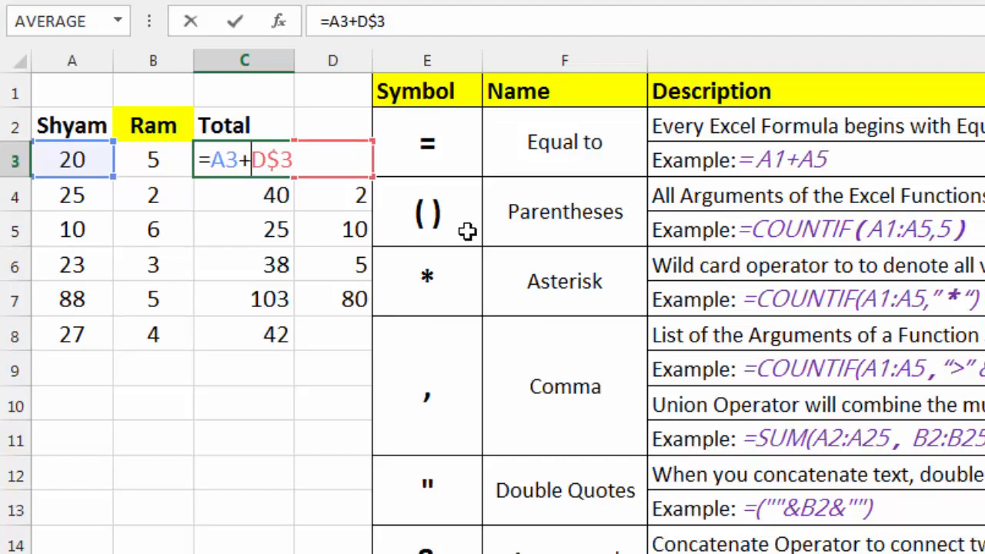
text($)
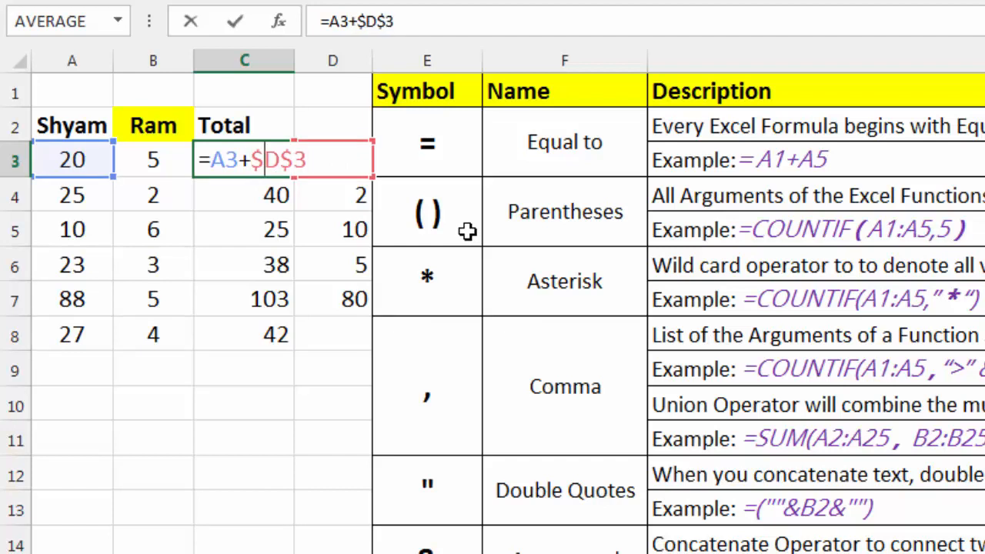
key(Return)
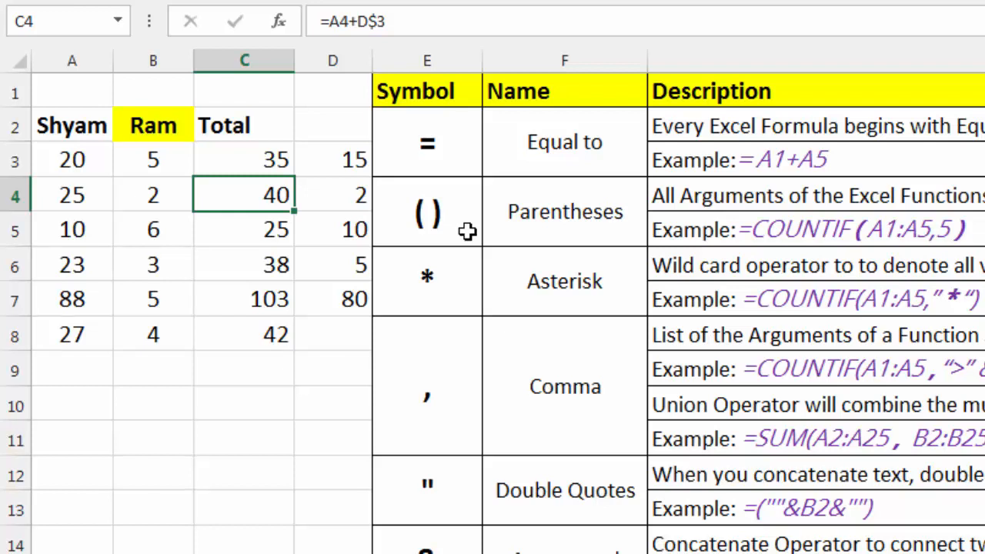
click(283, 164)
drag(296, 174, 301, 338)
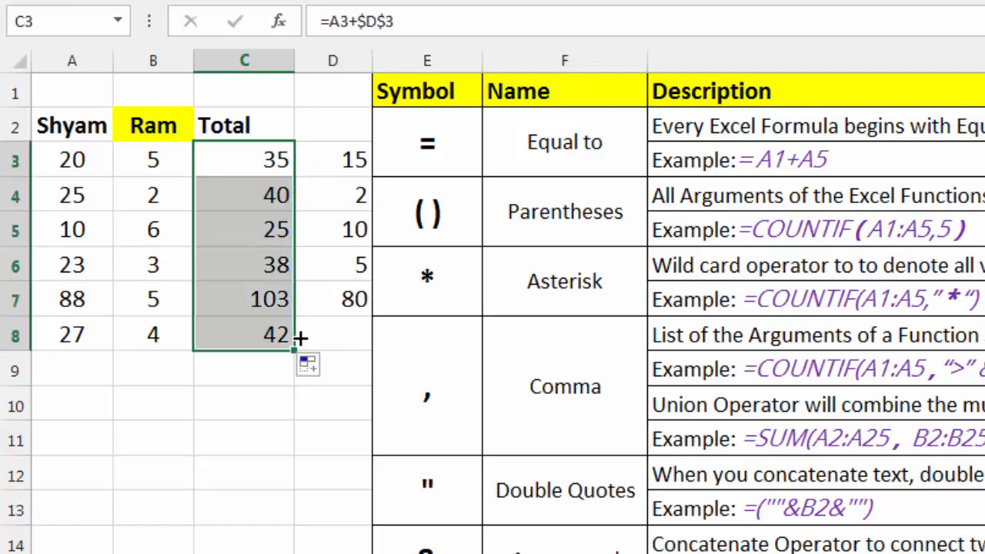
click(298, 422)
Fill the formula in C4 across into D4 and inspect the copied references
click(226, 196)
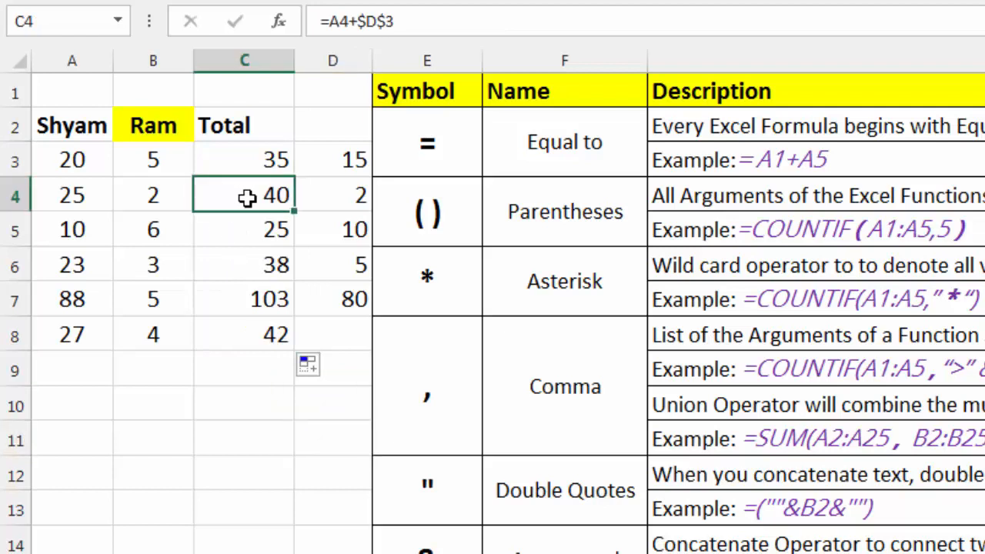
drag(295, 209, 341, 213)
click(333, 202)
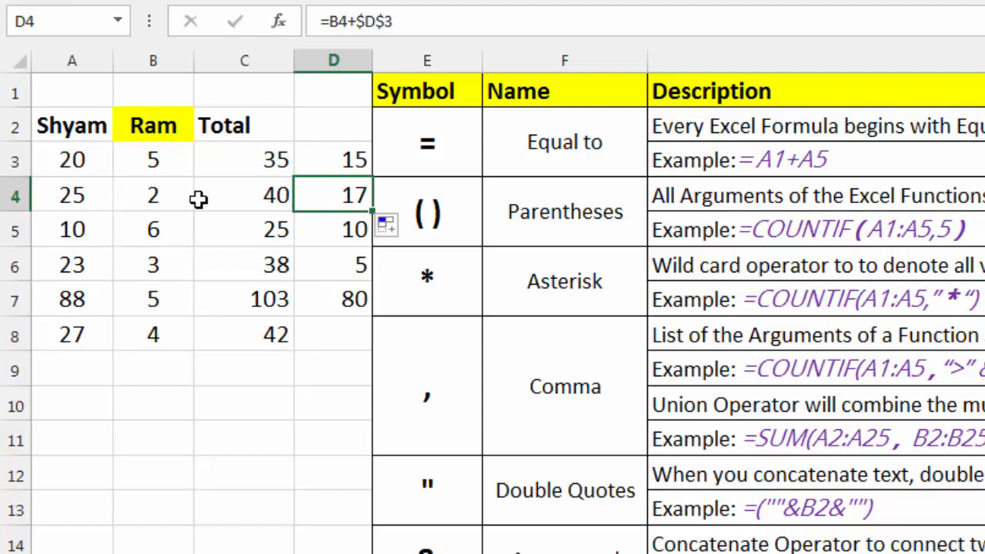
Make column A absolute in the C4 formula, giving =$A4+$D$3, and fill it across into D4
click(271, 199)
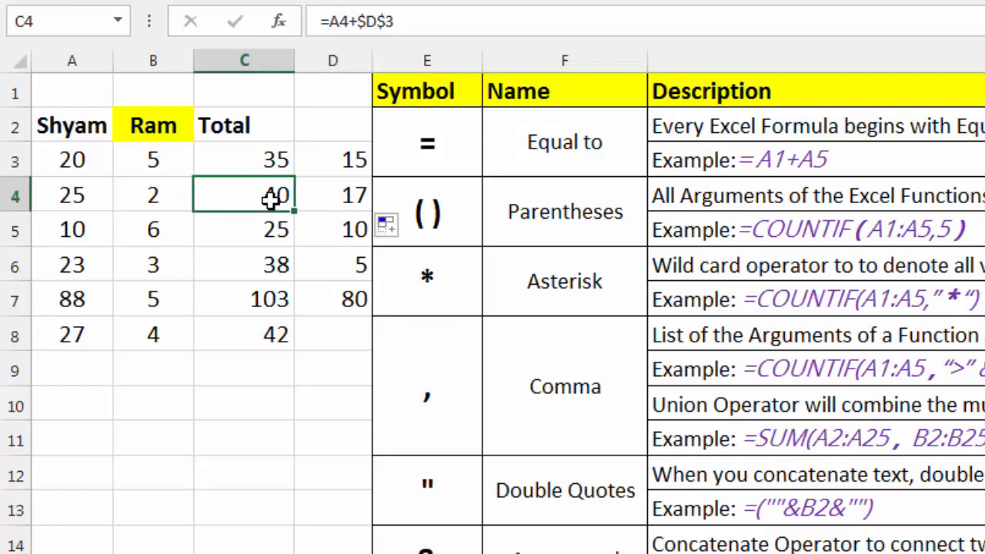
double_click(270, 199)
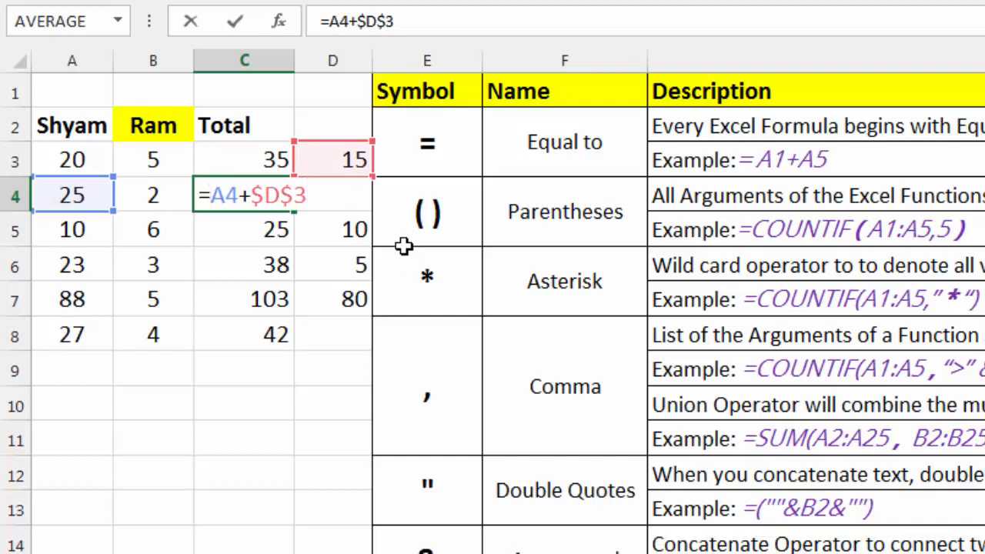
text($)
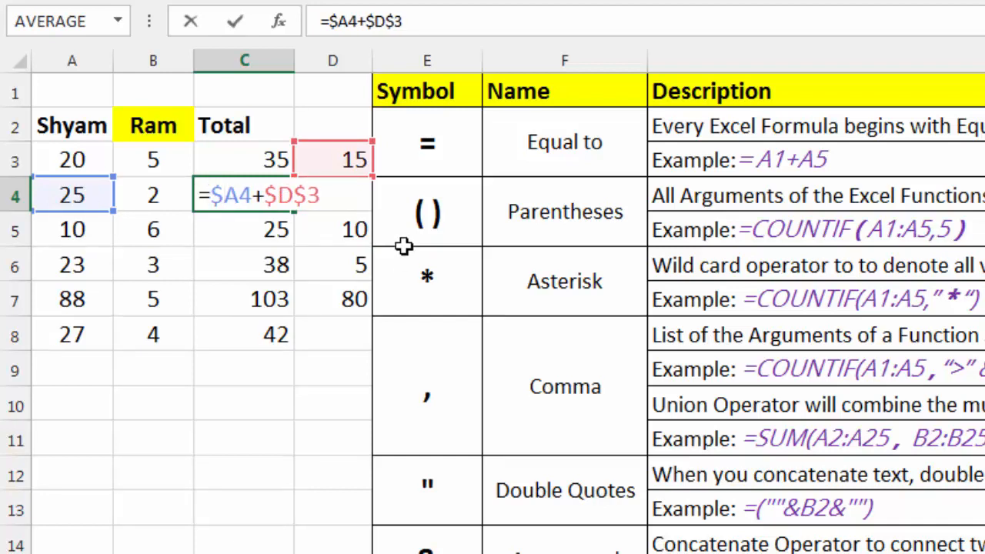
key(Return)
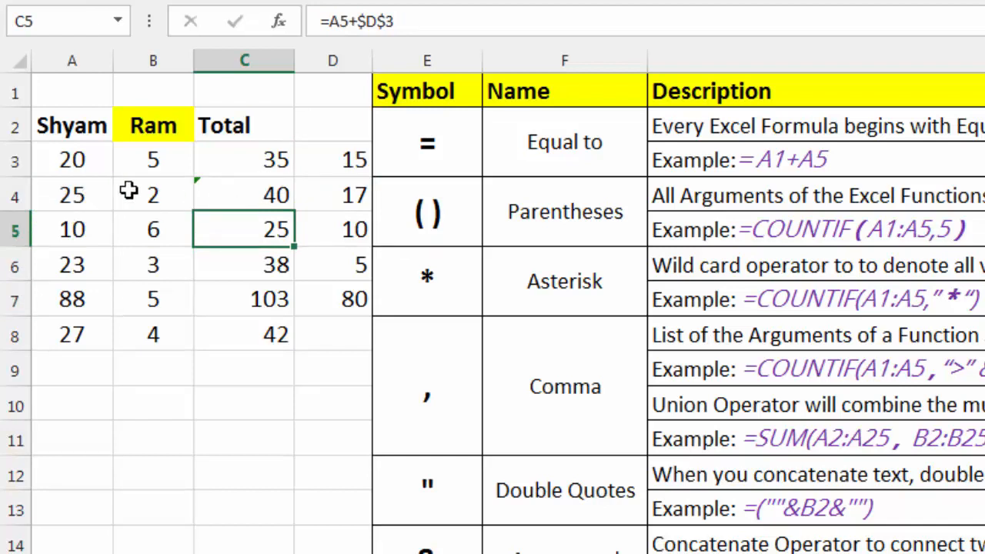
click(226, 192)
drag(293, 211, 340, 203)
click(332, 368)
Clear the example formulas and values in cells C3 through D9
drag(241, 164, 344, 348)
key(Delete)
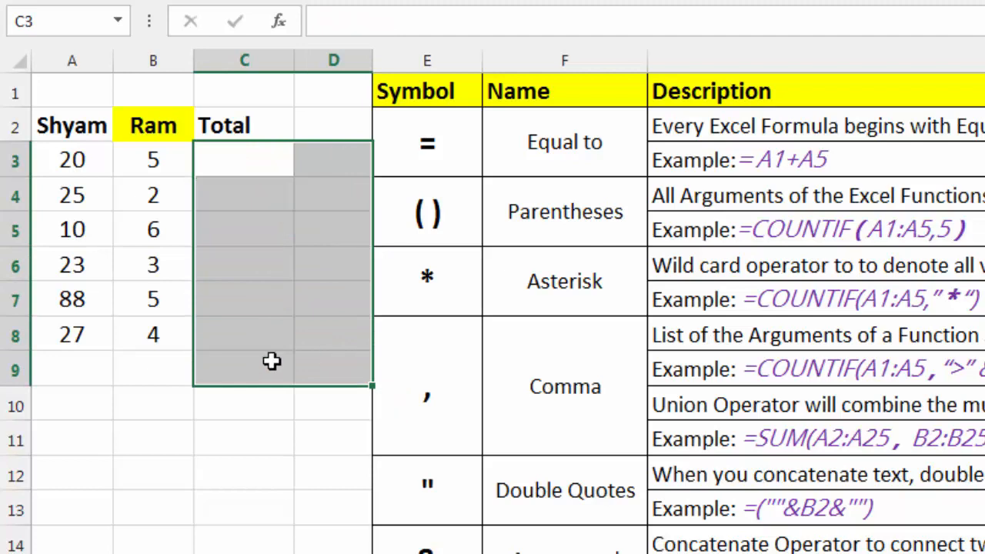
click(150, 374)
Review the symbol descriptions down to Curly Brackets, view the value column on the MK sheet, and return to Sheet4
scroll(100, 368, down, 3)
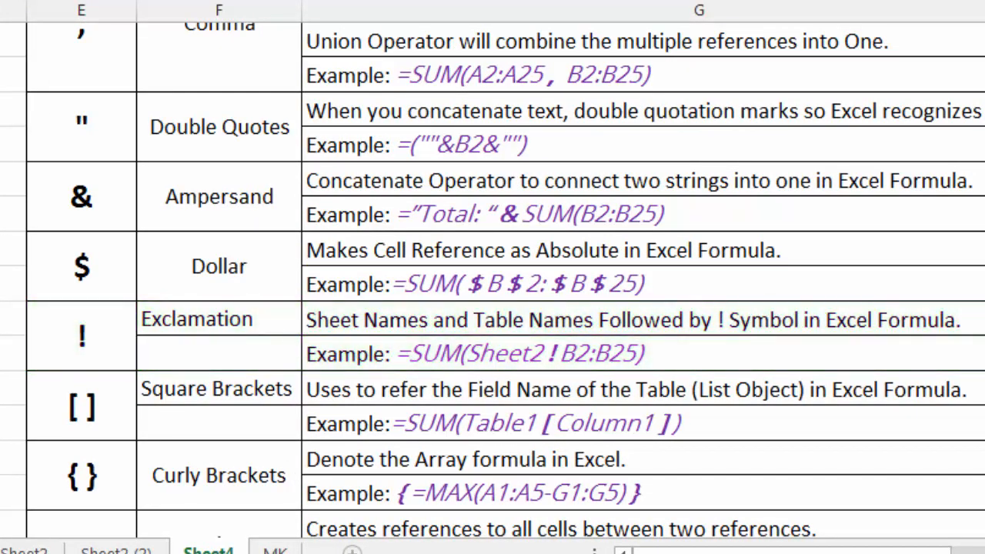
scroll(492, 281, up, 4)
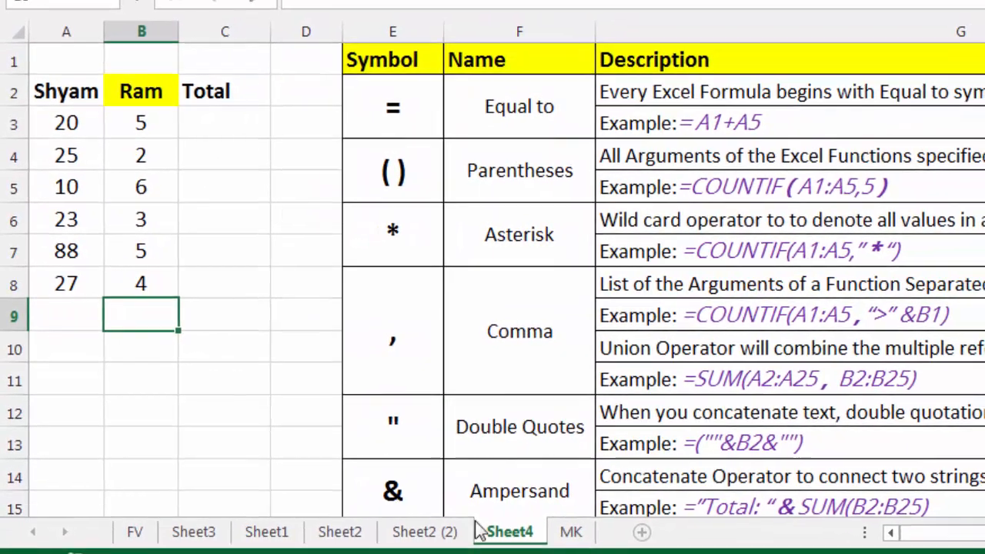
click(563, 533)
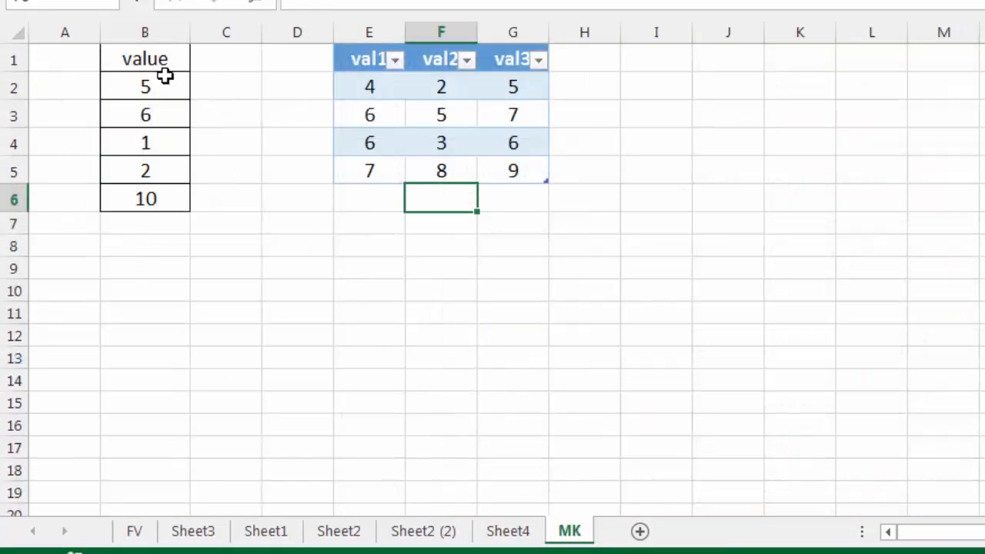
drag(164, 76, 165, 141)
click(270, 143)
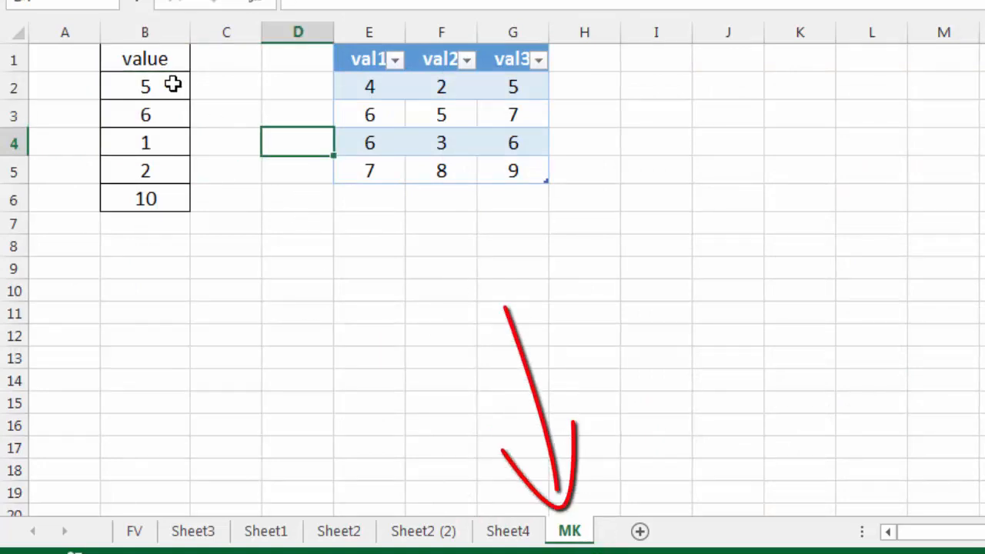
click(526, 537)
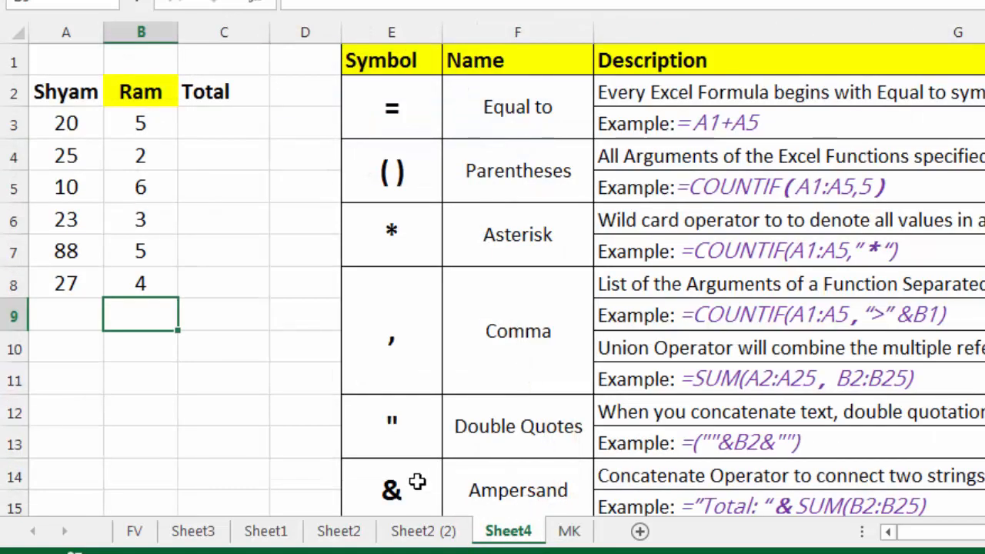
Sum the MK sheet's value column in Sheet4 cell B10 with =SUM(MK!B2:B6) and inspect the sheet reference
click(113, 352)
text(=)
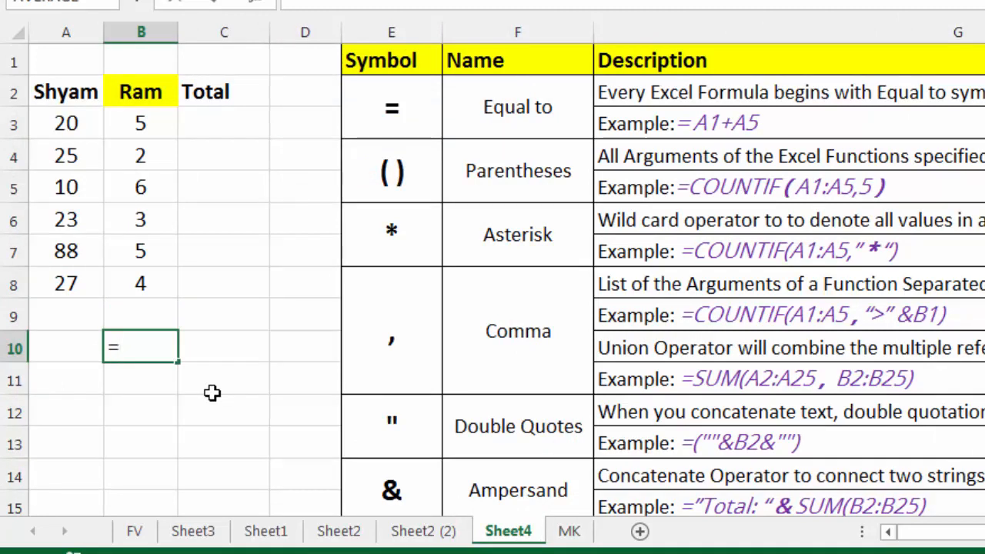
text(sum()
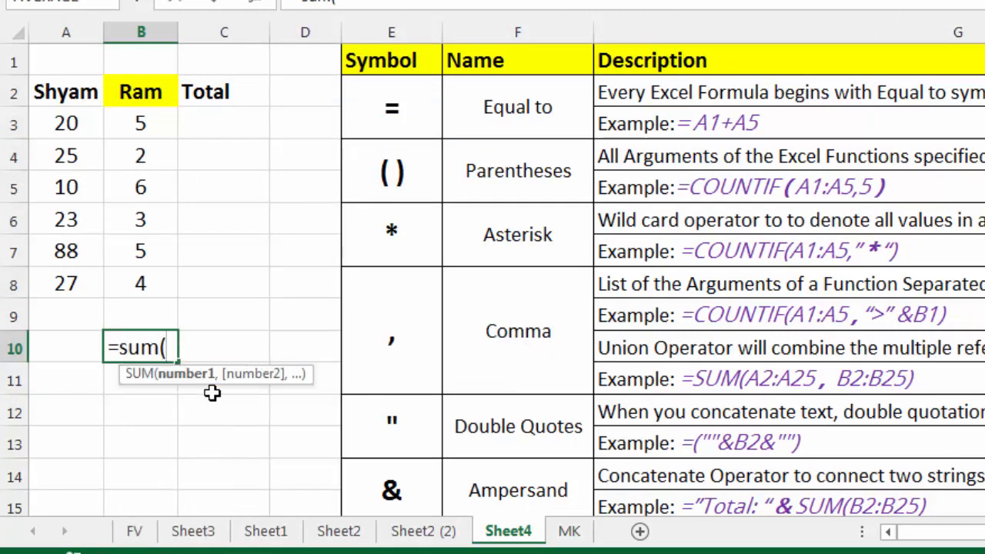
click(569, 531)
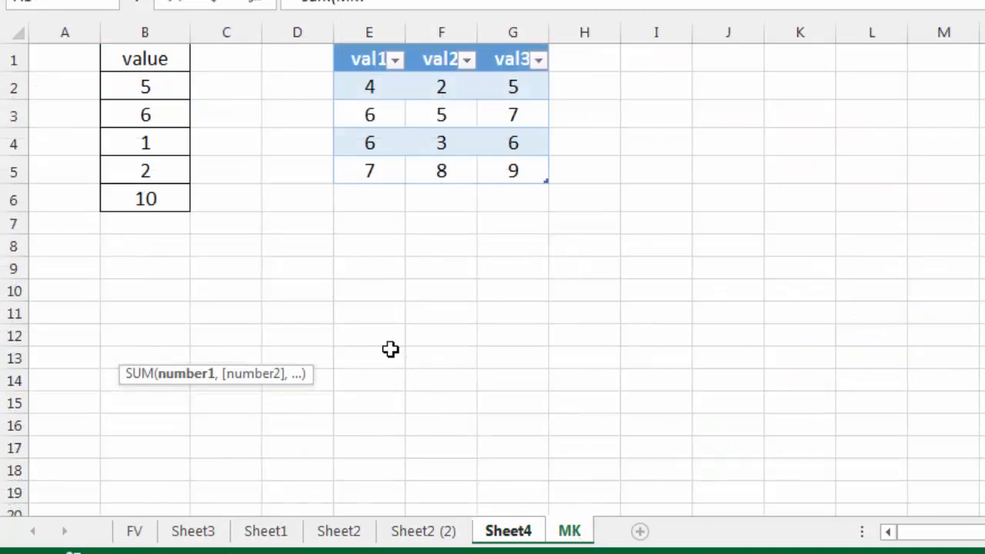
drag(152, 85, 151, 186)
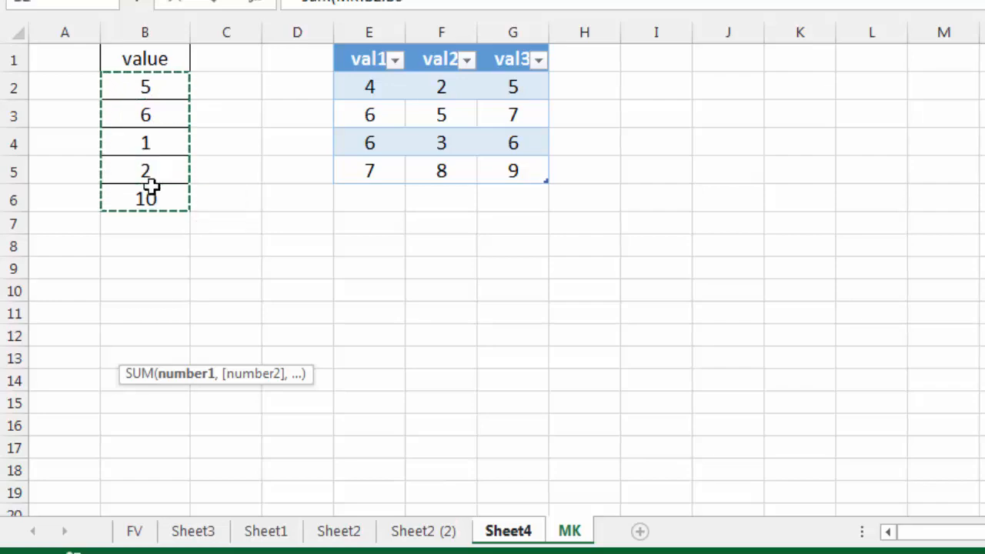
key(Return)
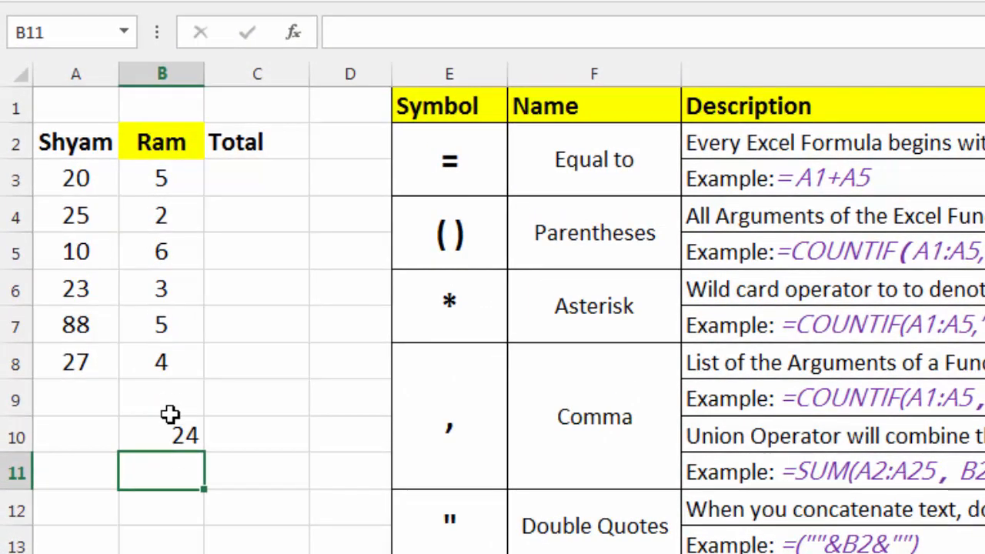
click(180, 434)
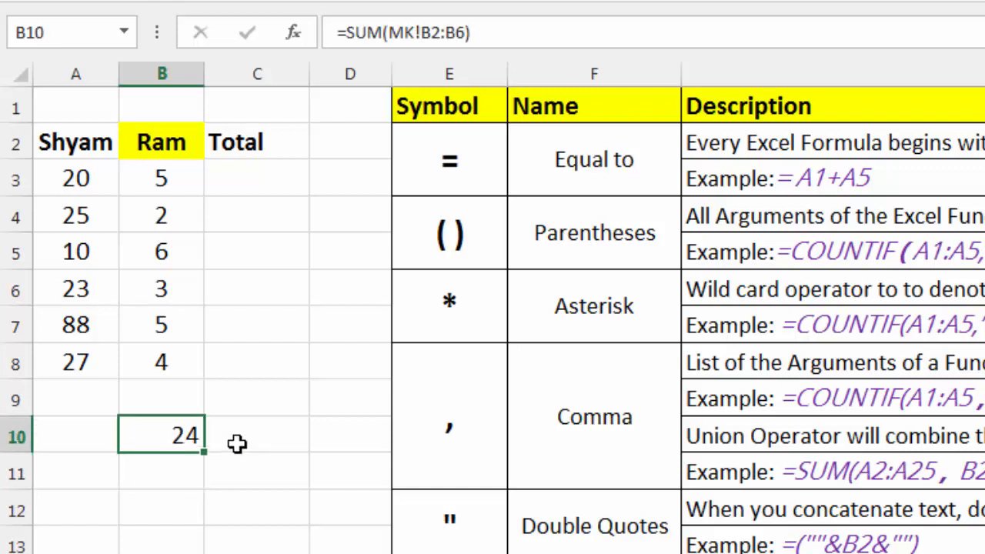
key(F2)
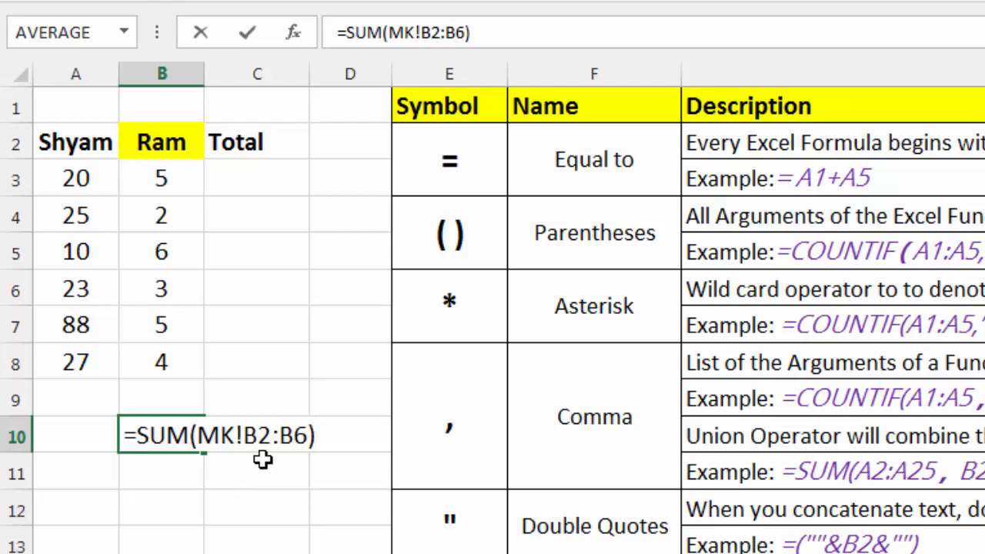
key(Escape)
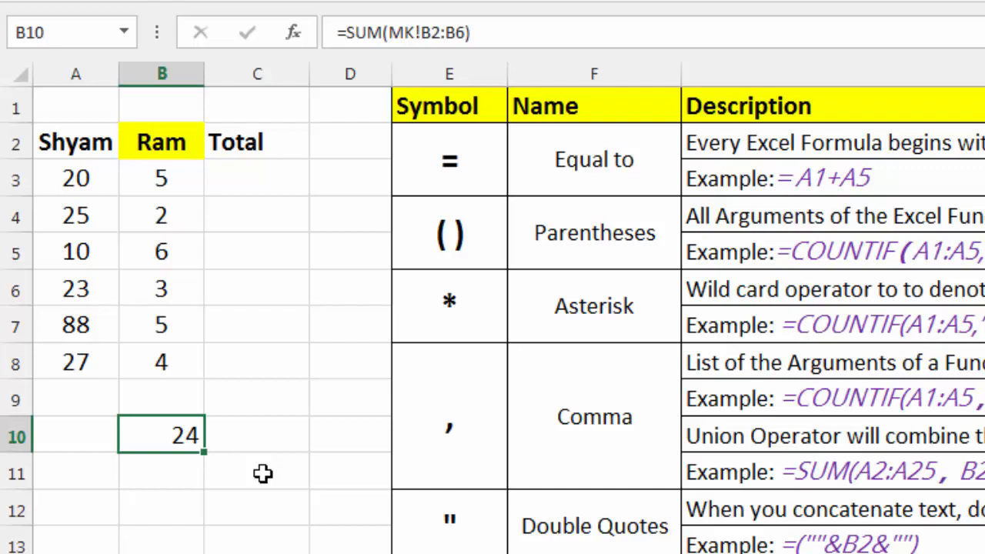
Write the same cross-sheet sum =SUM(MK!B2:B6) manually in cell B11 and inspect its exclamation-mark reference
click(177, 479)
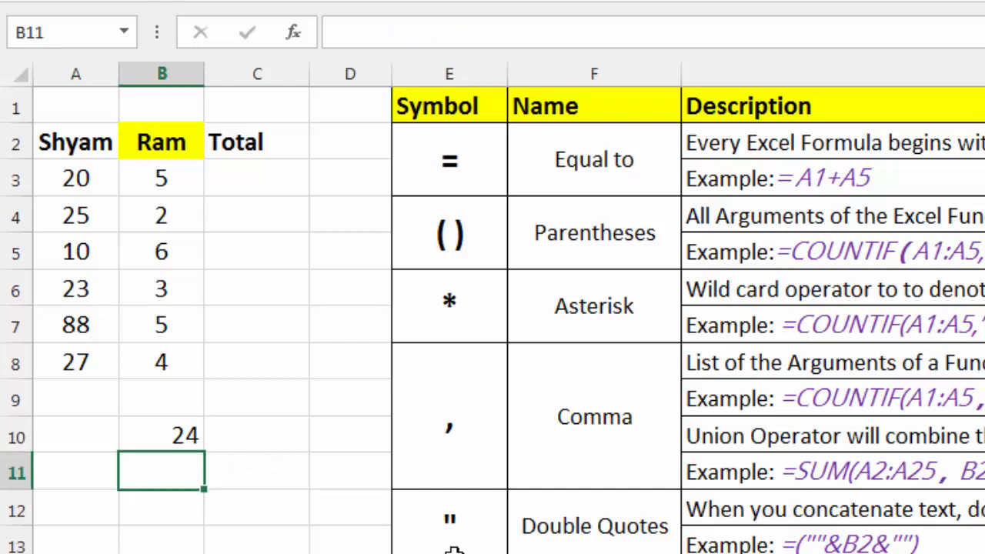
text(=sum()
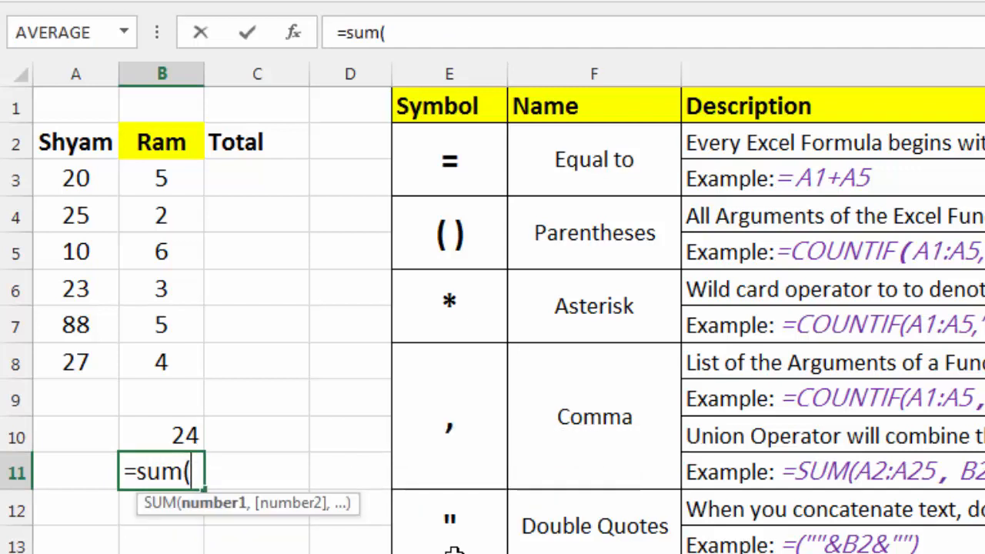
text(mk!)
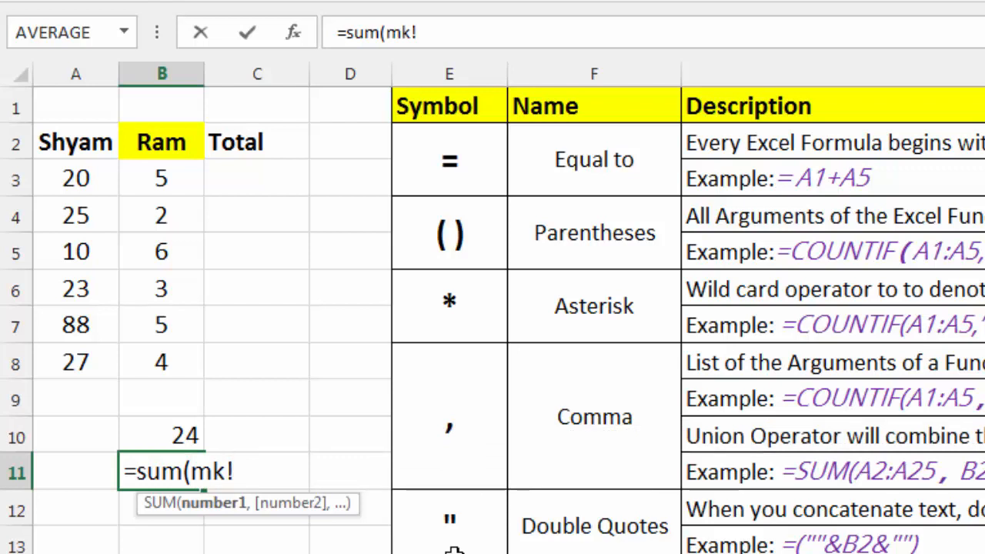
text(b2)
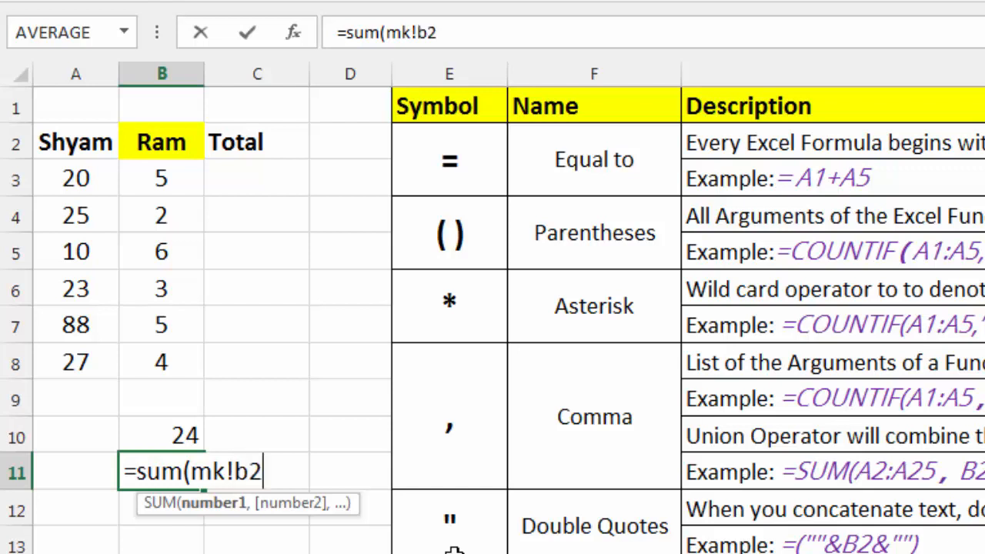
text(:b6))
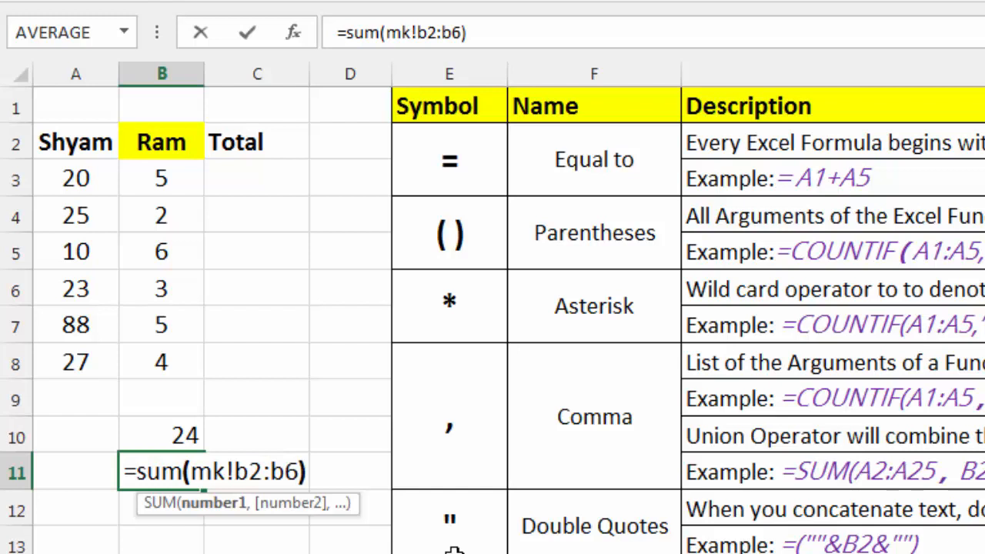
key(Return)
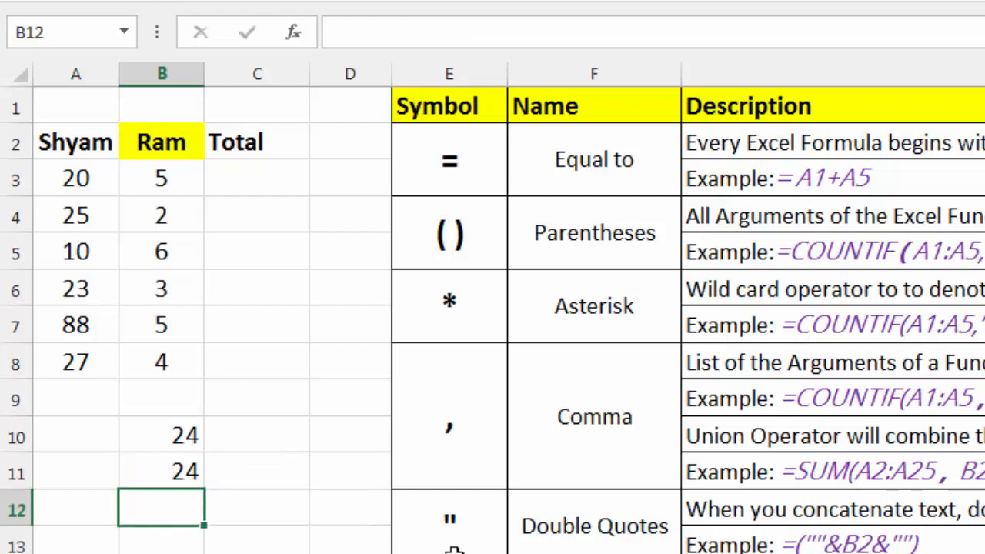
key(Up)
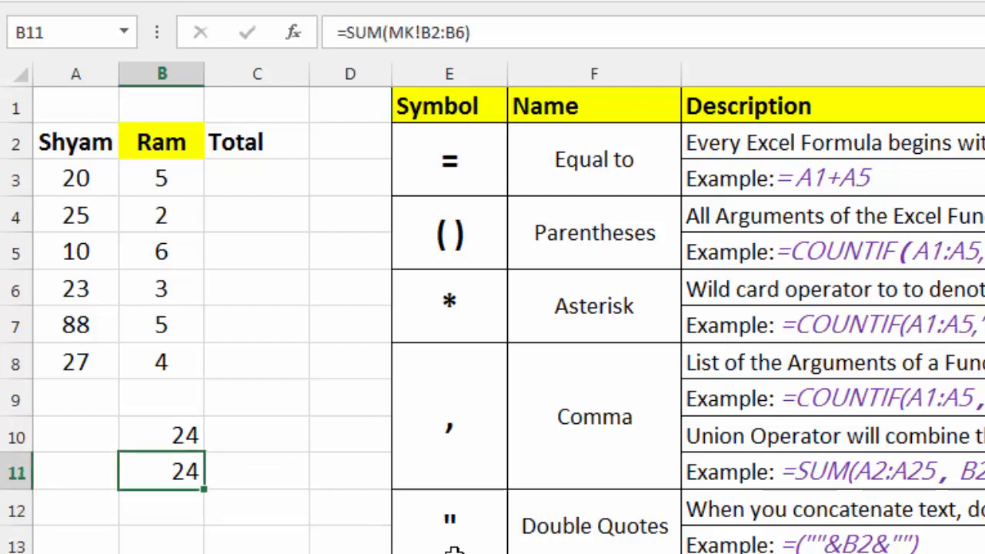
key(F2)
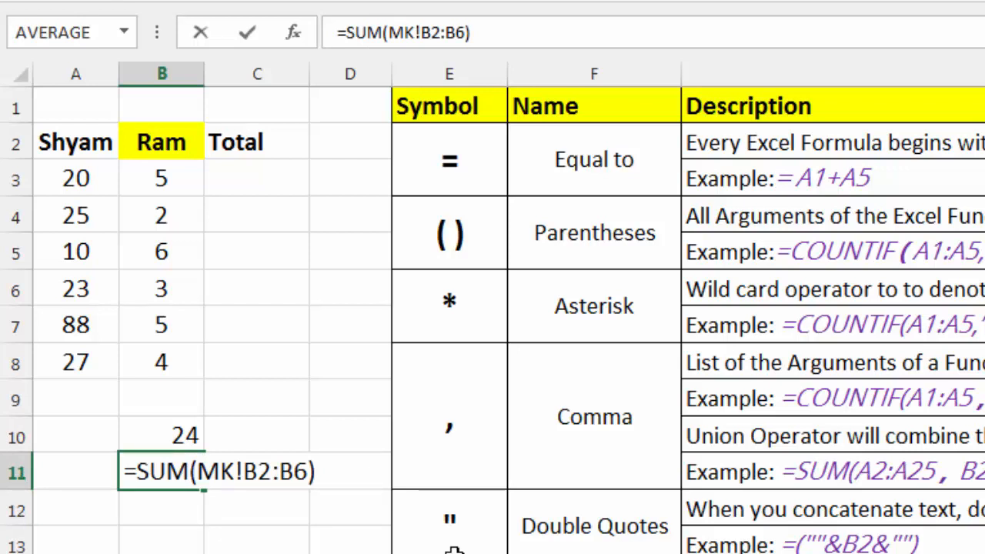
key(ctrl+Return)
Look at the val1–val3 table on the MK sheet, and enter =SUM(Table1[val2]) in Sheet4 cell B13
scroll(36, 373, down, 2)
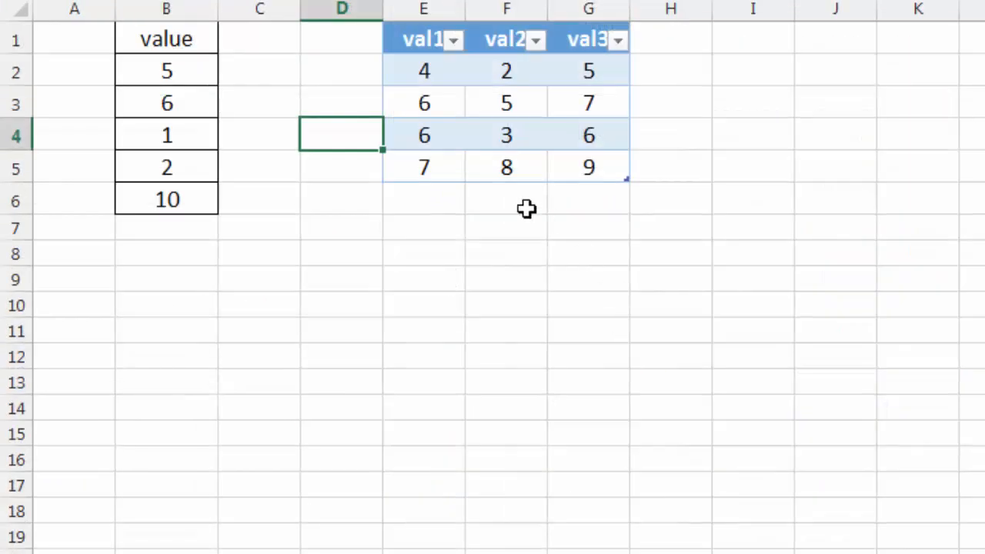
click(545, 245)
click(433, 234)
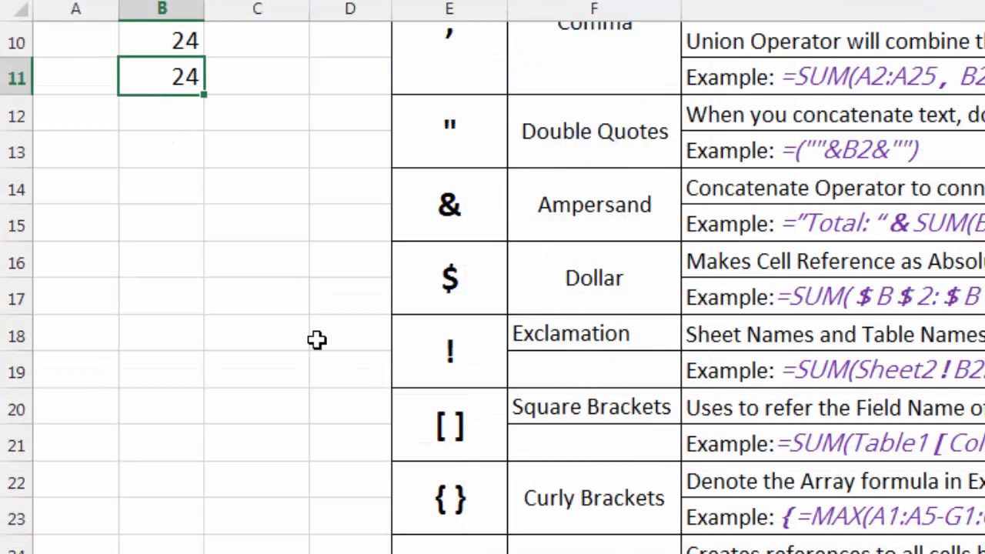
click(185, 146)
text(=sum)
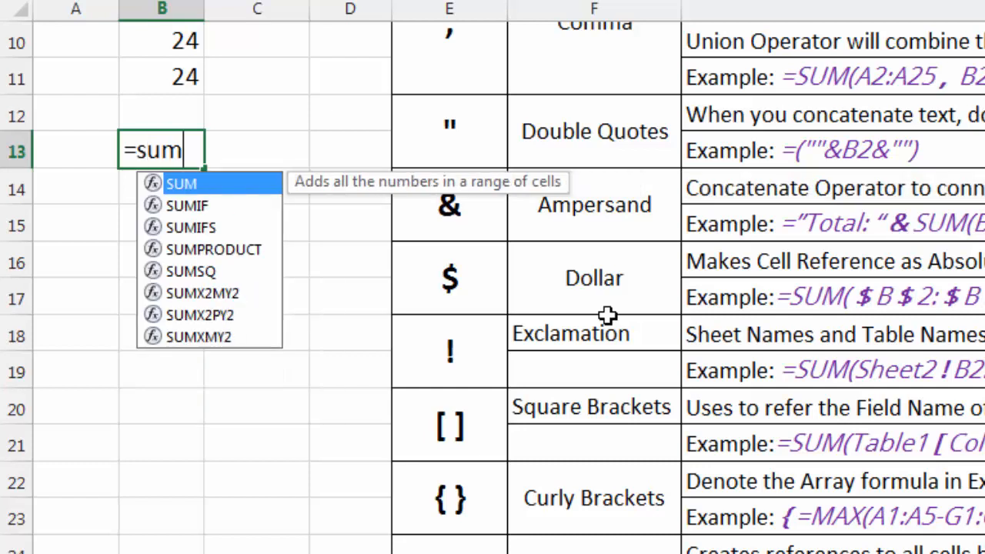
text(()
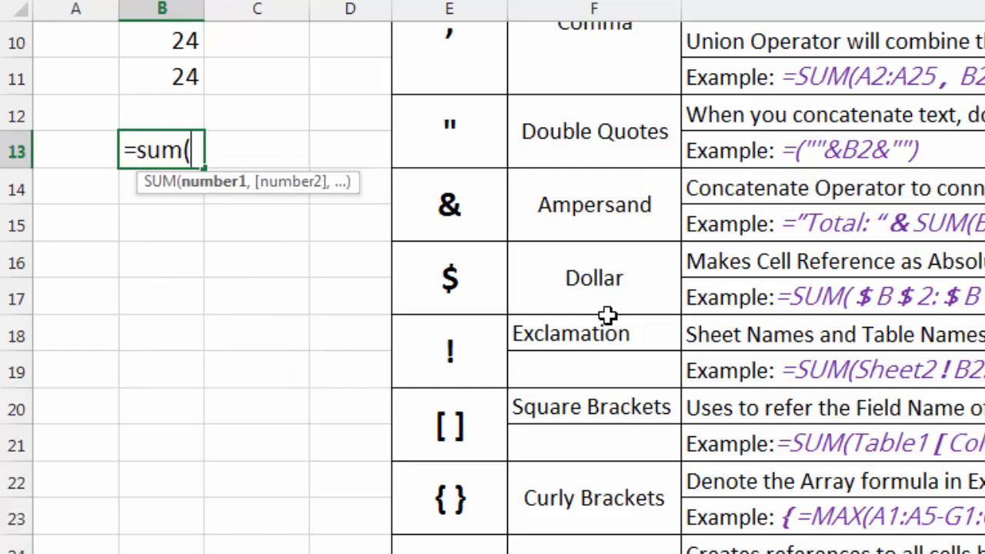
text(t)
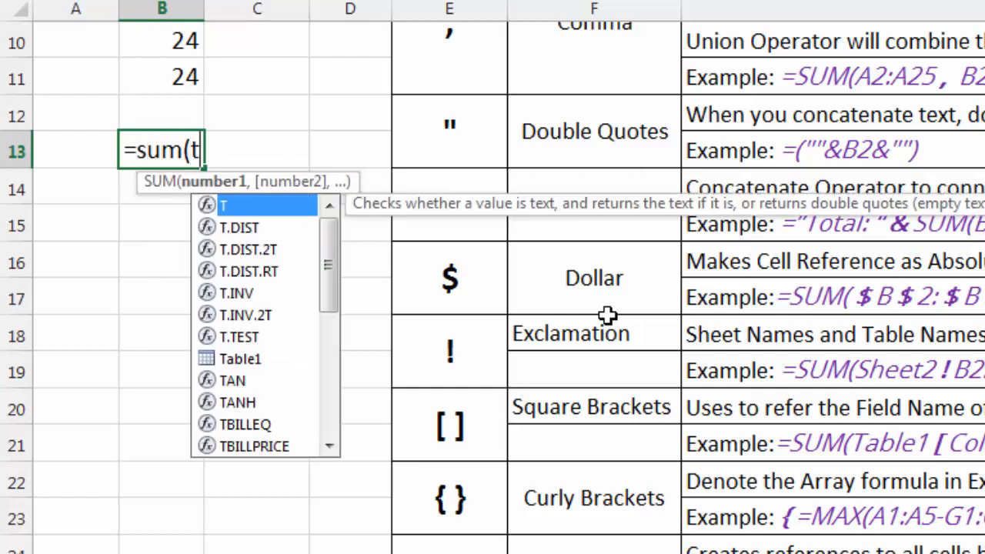
text(able)
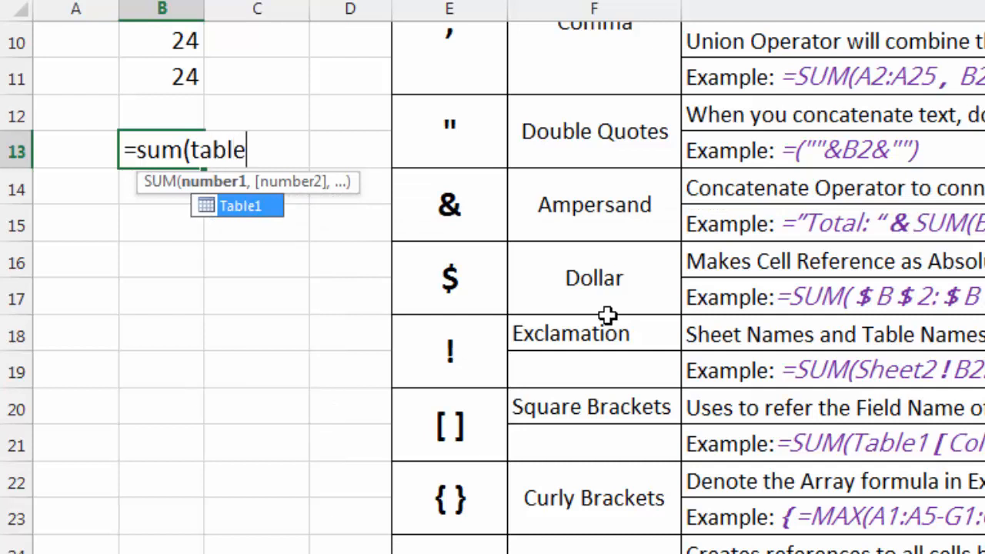
text(1)
text([)
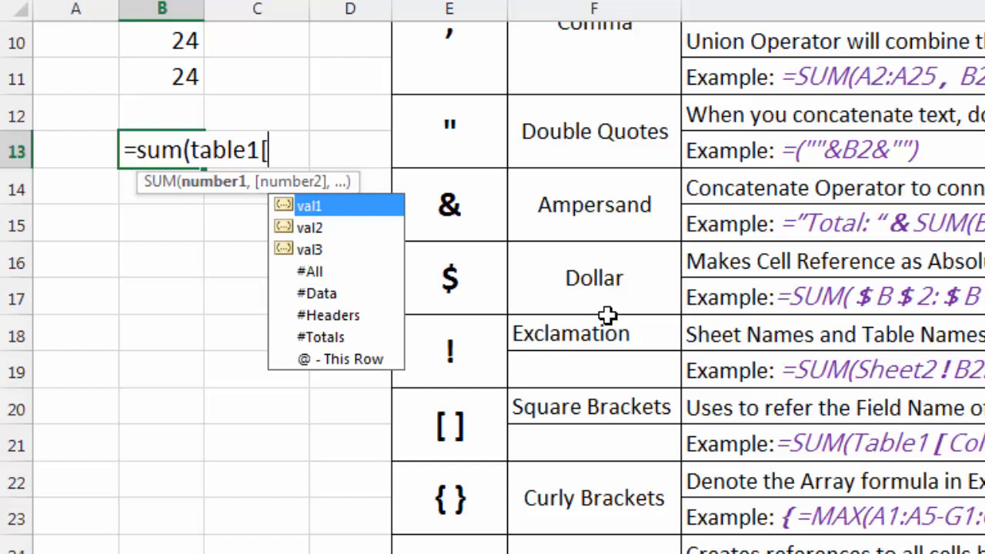
text(v)
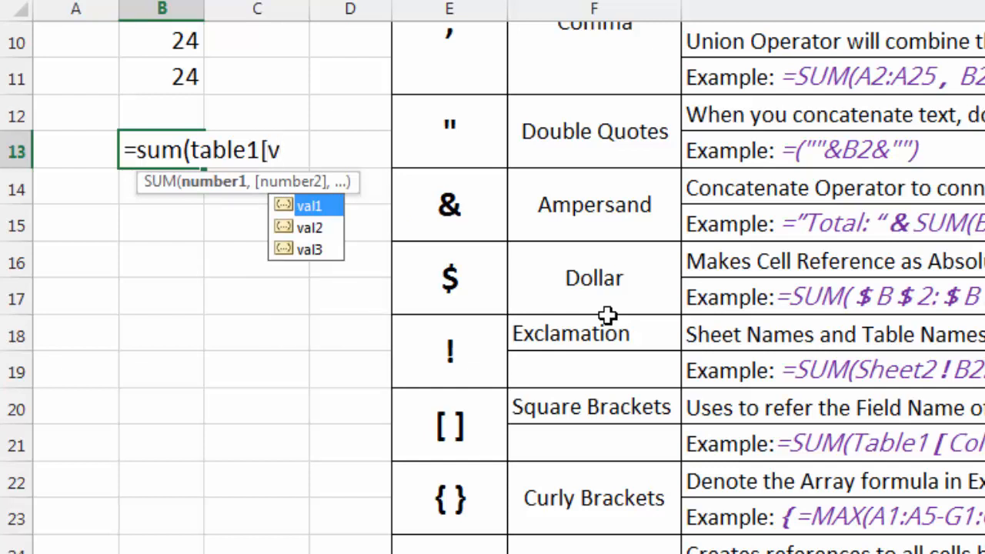
double_click(309, 227)
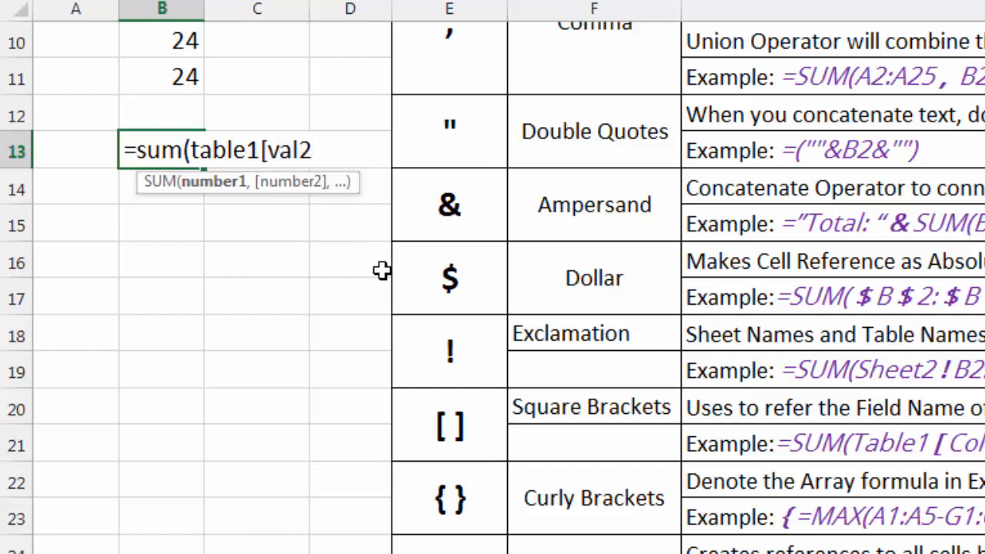
text(]))
key(Return)
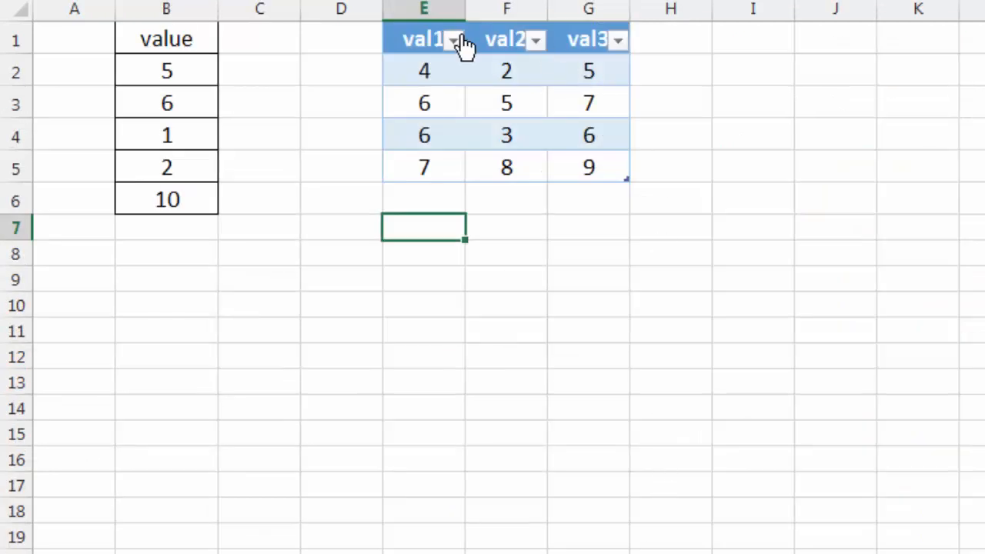
Total the val2 column in cell F6 on the MK sheet with AutoSum as a check, and undo it
click(507, 192)
key(alt+equal)
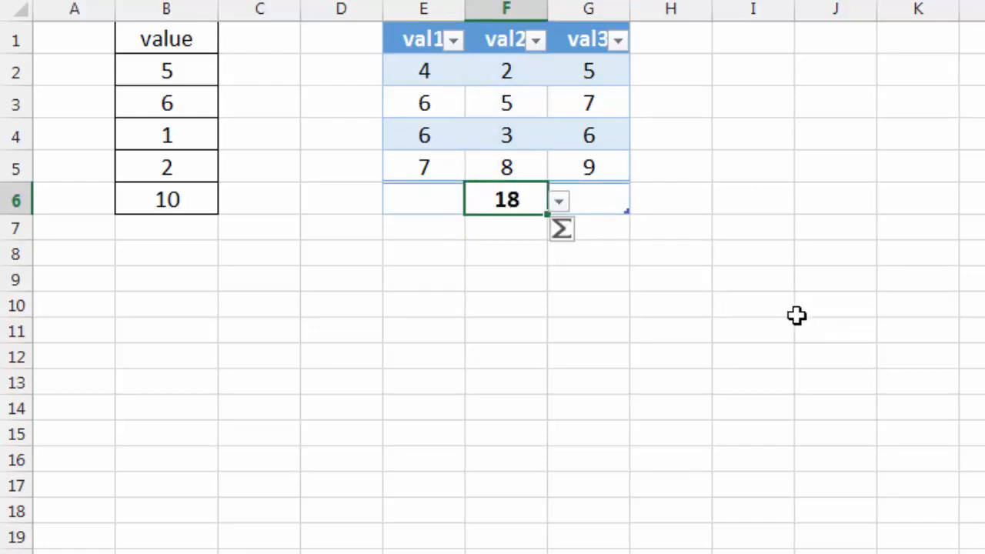
click(562, 309)
key(ctrl+z)
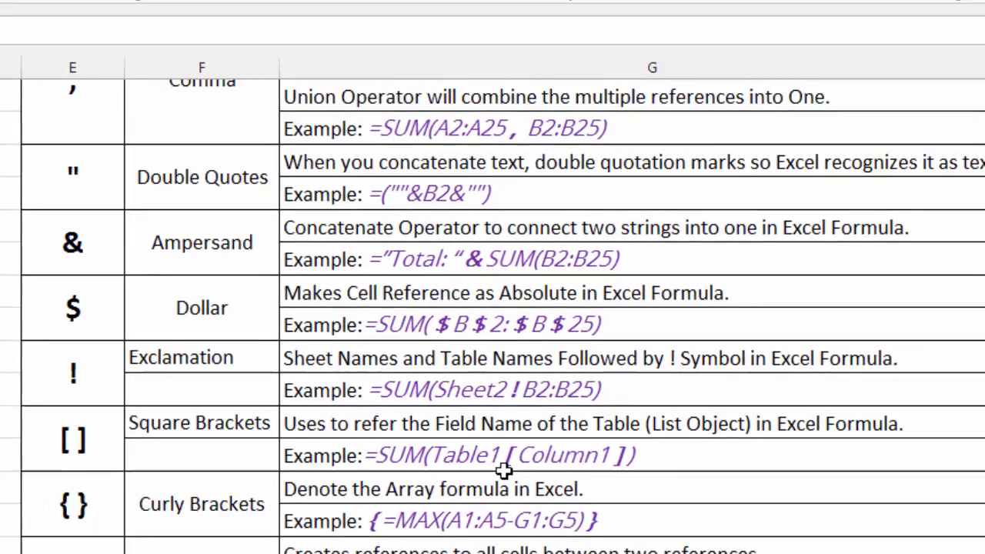
Clear the example sum formulas in column B below the data on Sheet4
scroll(490, 472, down, 1)
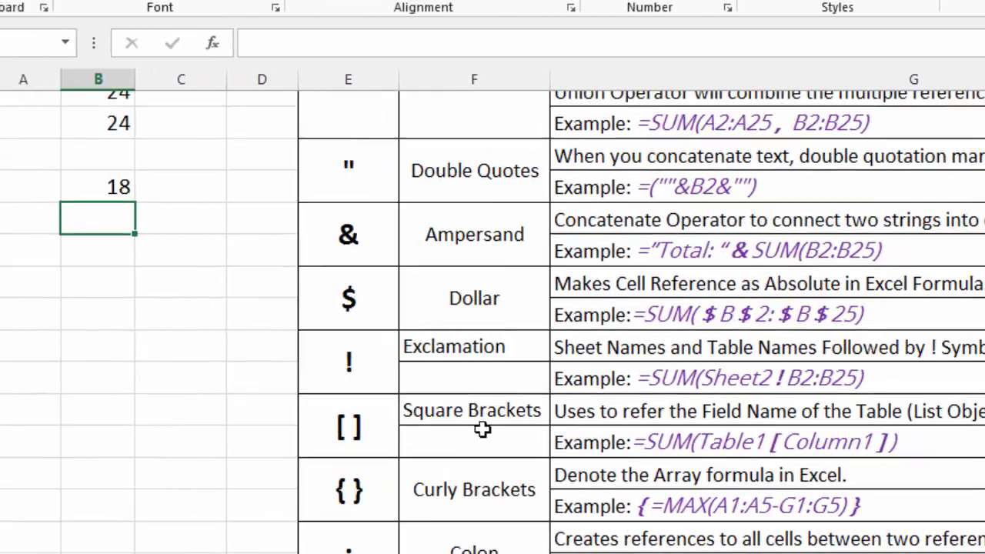
scroll(523, 428, up, 3)
drag(163, 393, 172, 501)
key(Delete)
click(204, 361)
Enter =A3*B3 in C3 of the Total column and fill it down to C8
click(255, 204)
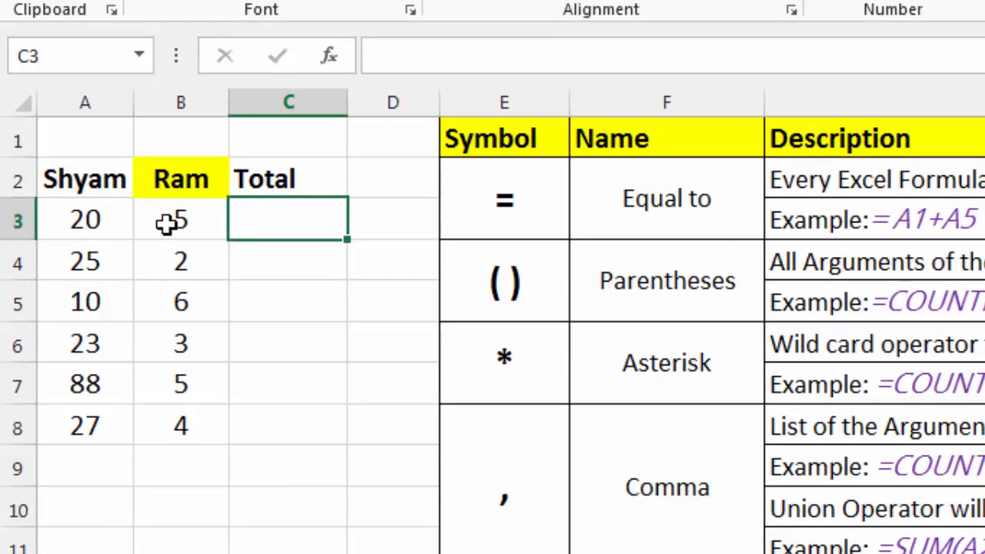
text(=)
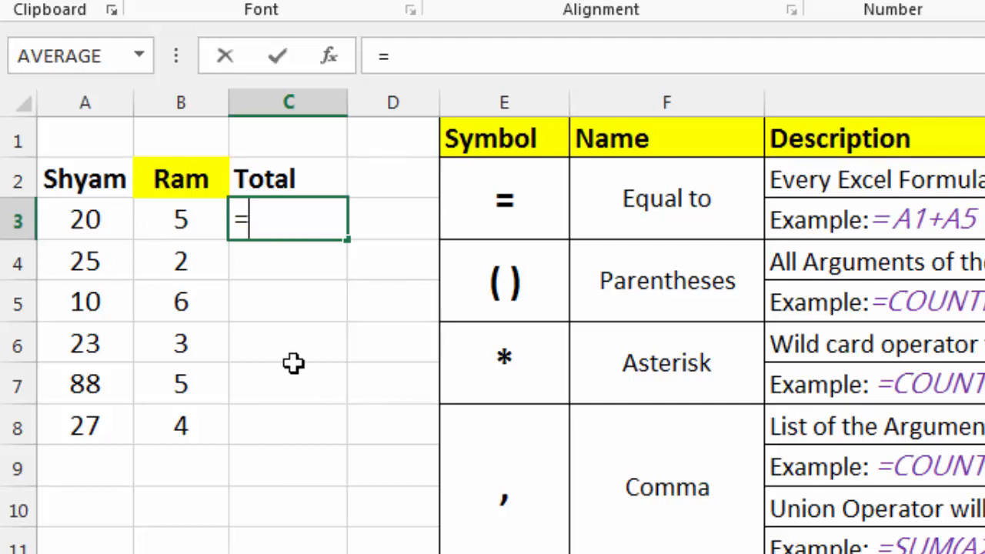
click(73, 210)
text(*)
click(156, 233)
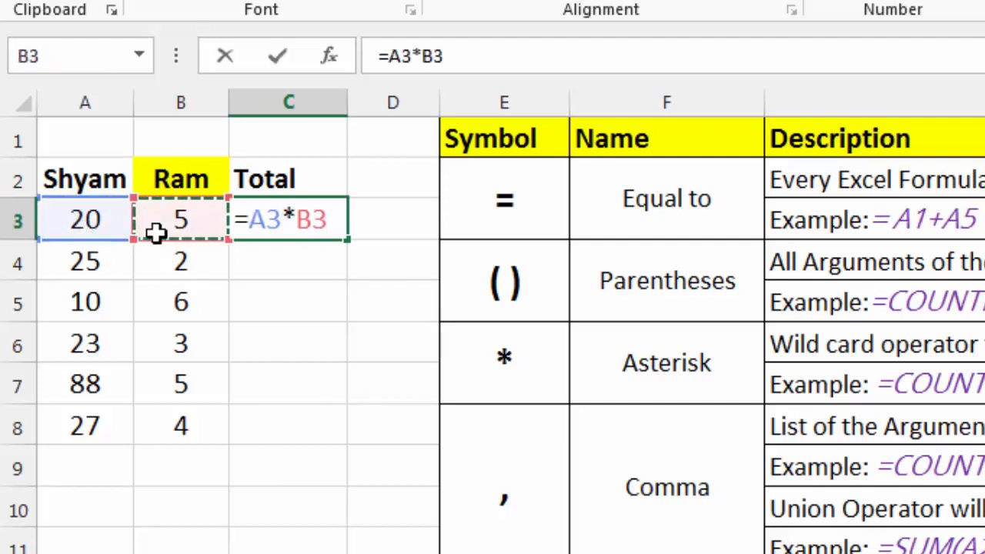
key(Return)
click(275, 220)
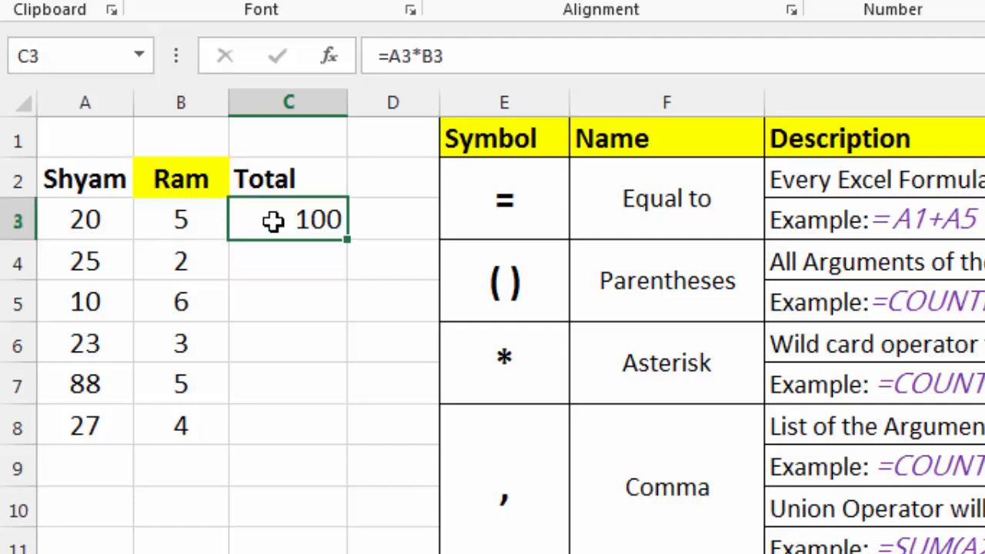
drag(347, 308, 346, 440)
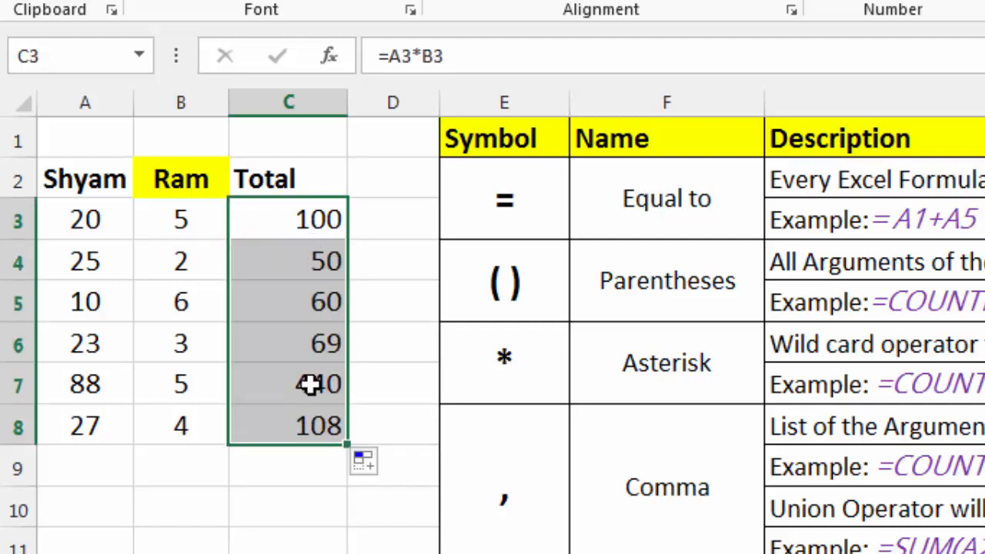
Add up the Total column in cell C9 with =SUM(C3:C8)
click(263, 467)
text(=)
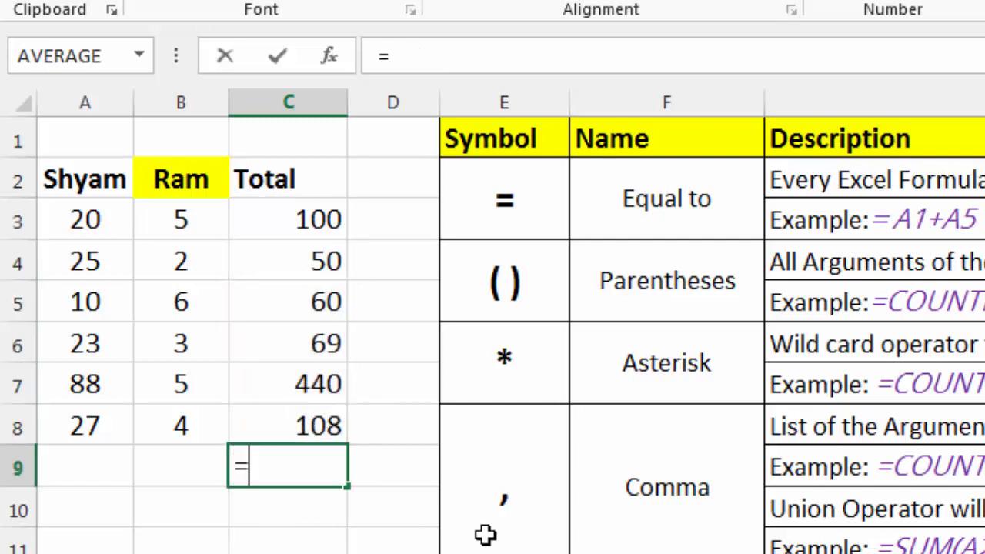
text(sum()
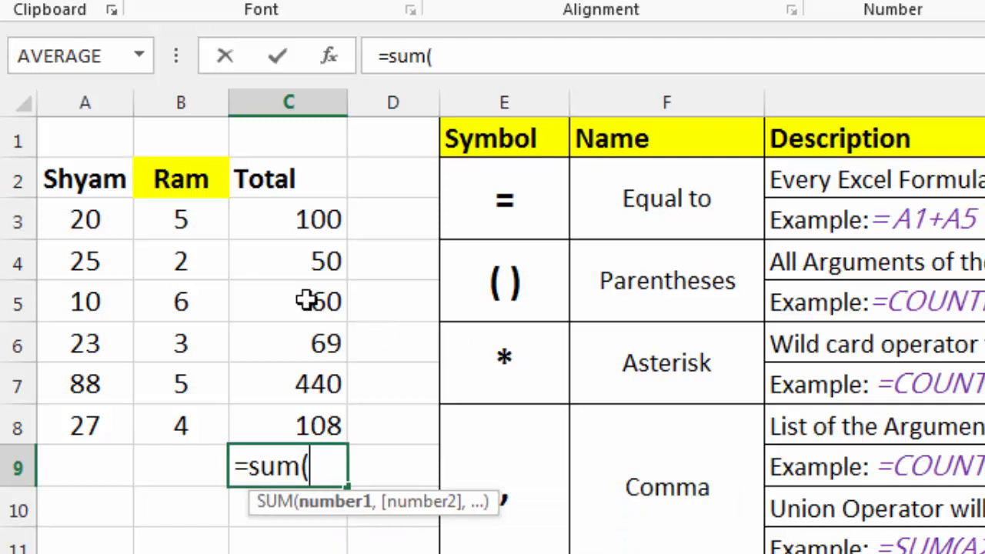
drag(279, 220, 290, 423)
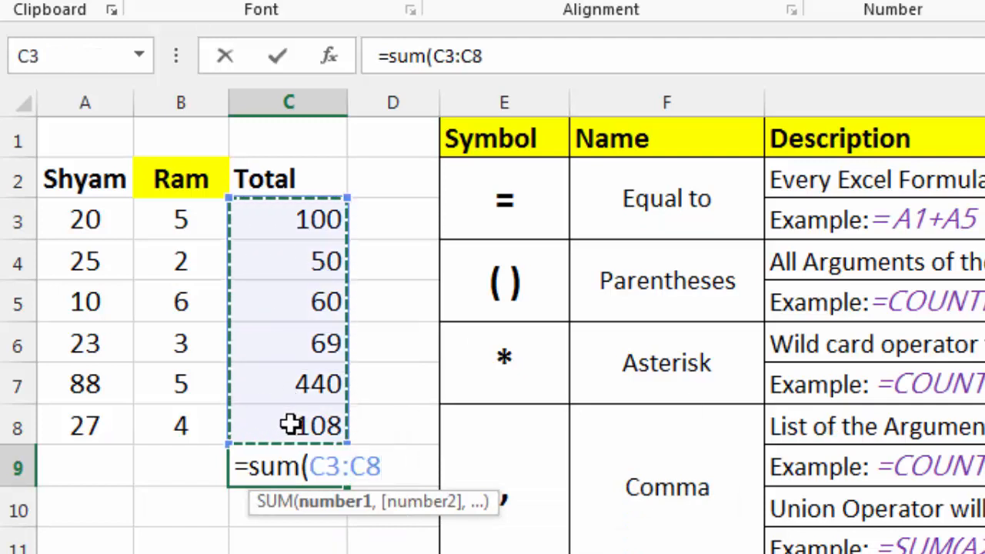
text())
key(Return)
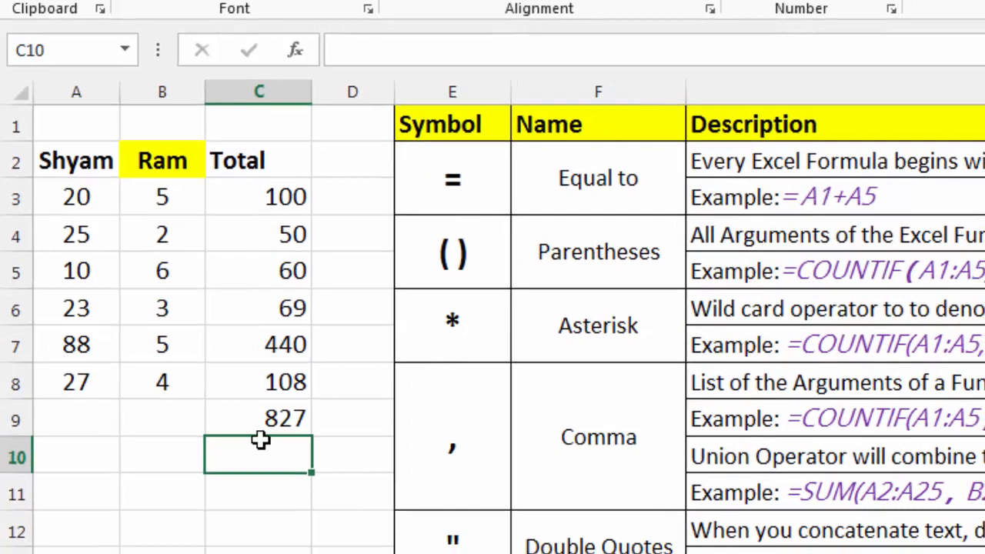
click(279, 448)
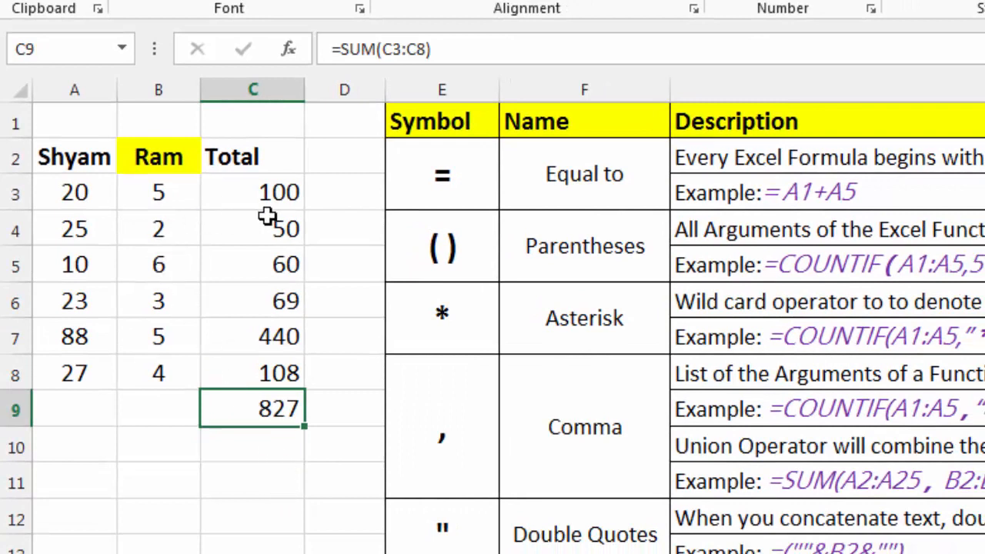
Enter =SUM(A3:A8*B3:B8) in cell C10 as an ordinary formula
click(252, 447)
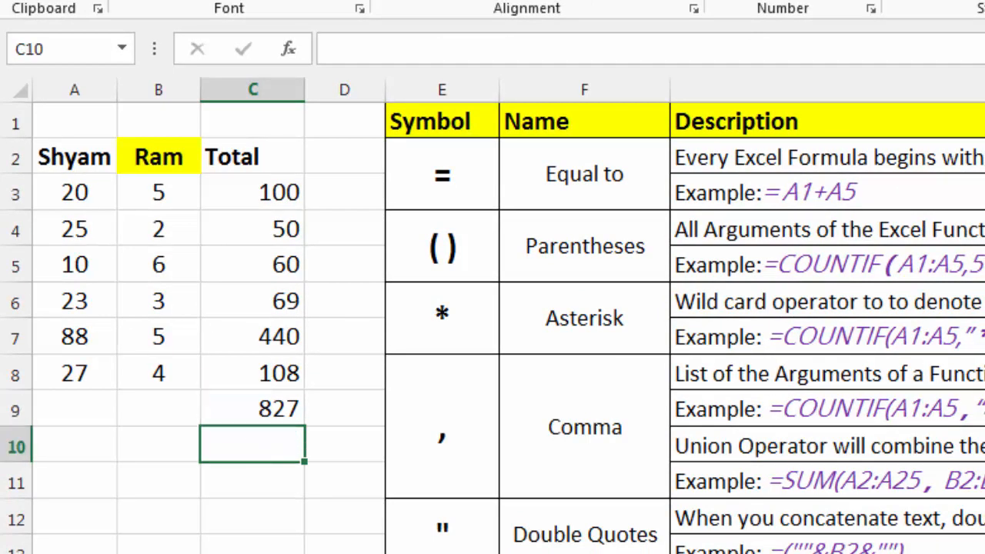
text(=sum()
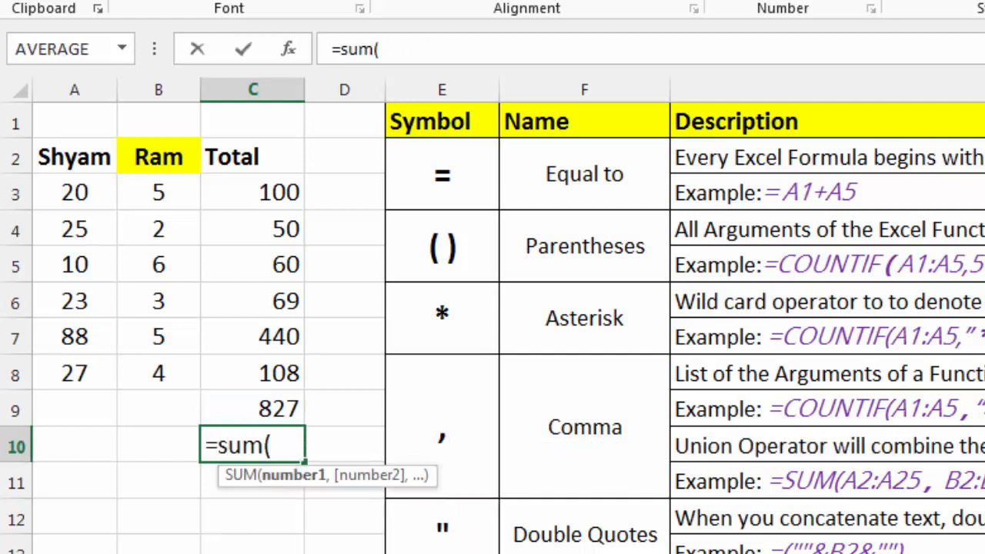
drag(76, 196, 94, 363)
text(*)
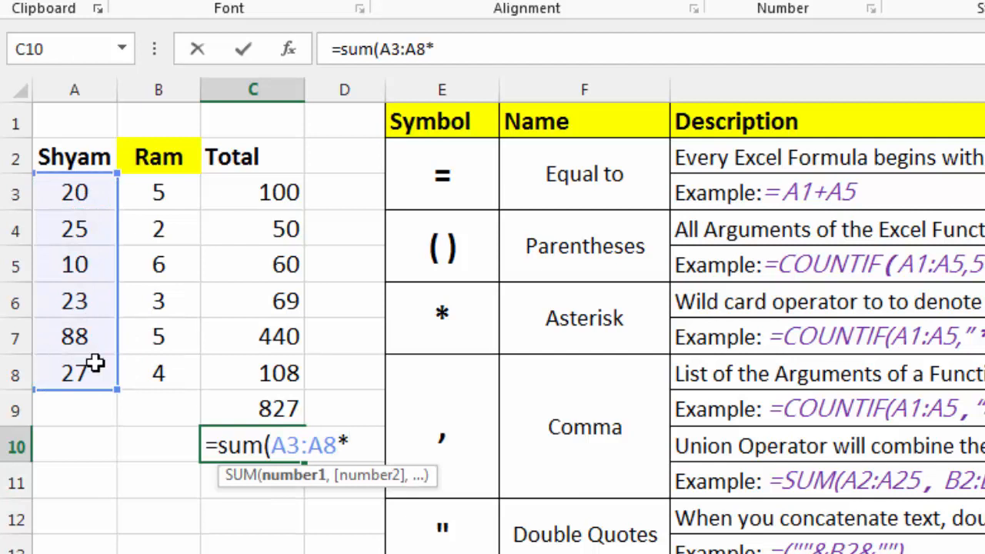
drag(170, 195, 173, 386)
text())
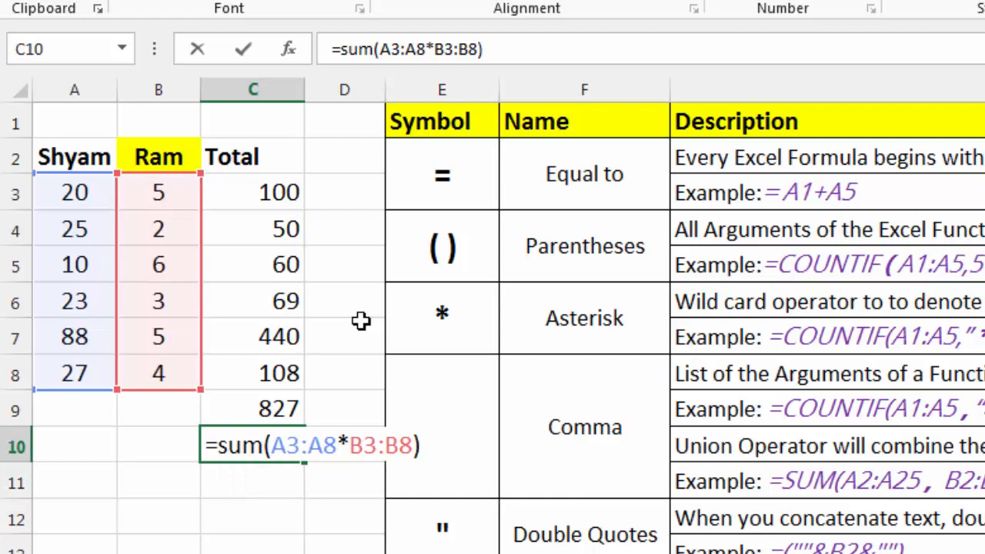
key(Return)
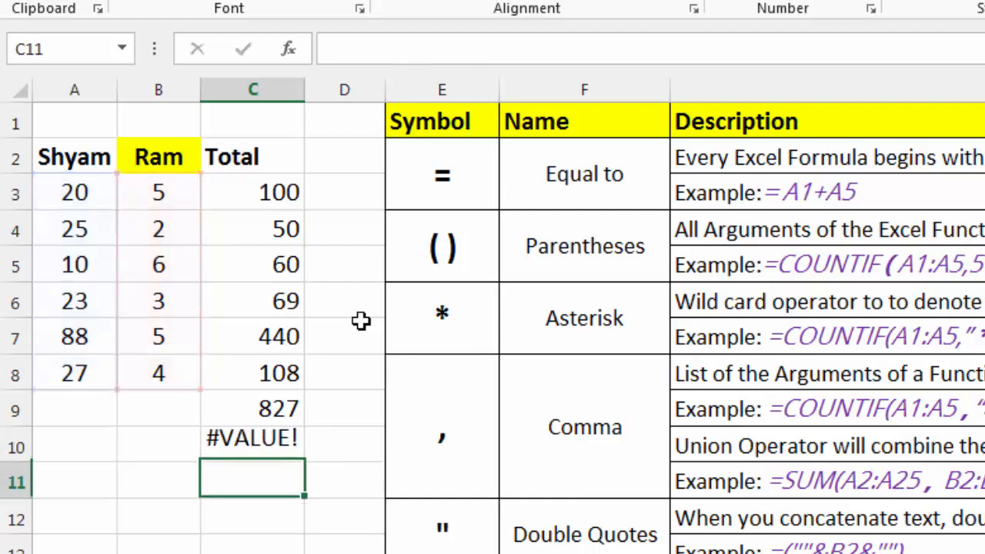
Re-enter the C10 formula as an array formula so it is enclosed in curly brackets
key(Up)
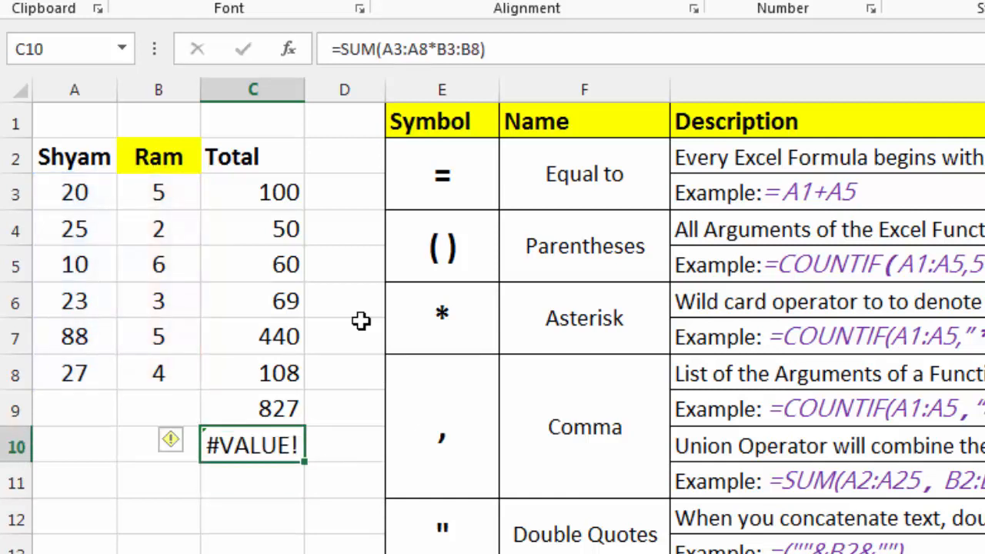
key(F2)
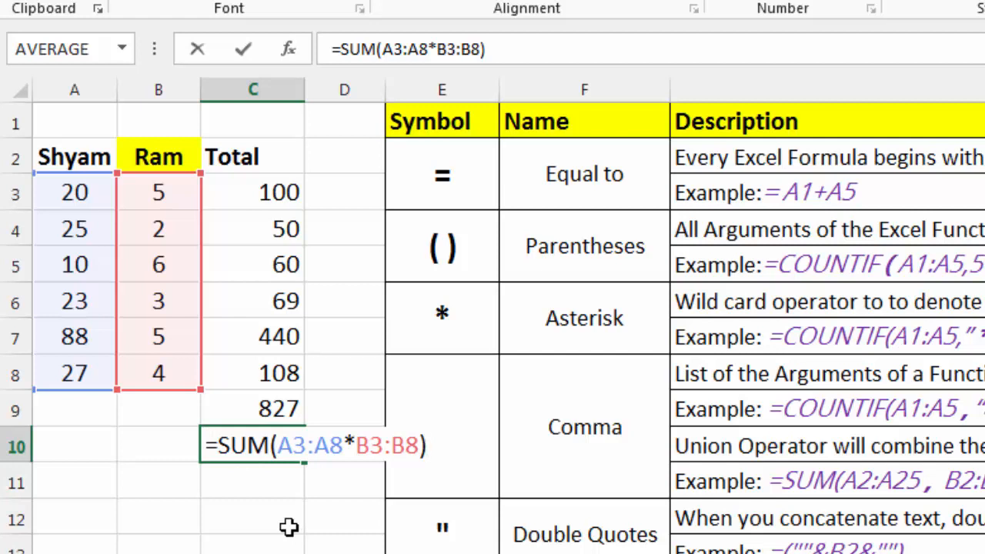
key(ctrl+shift+Return)
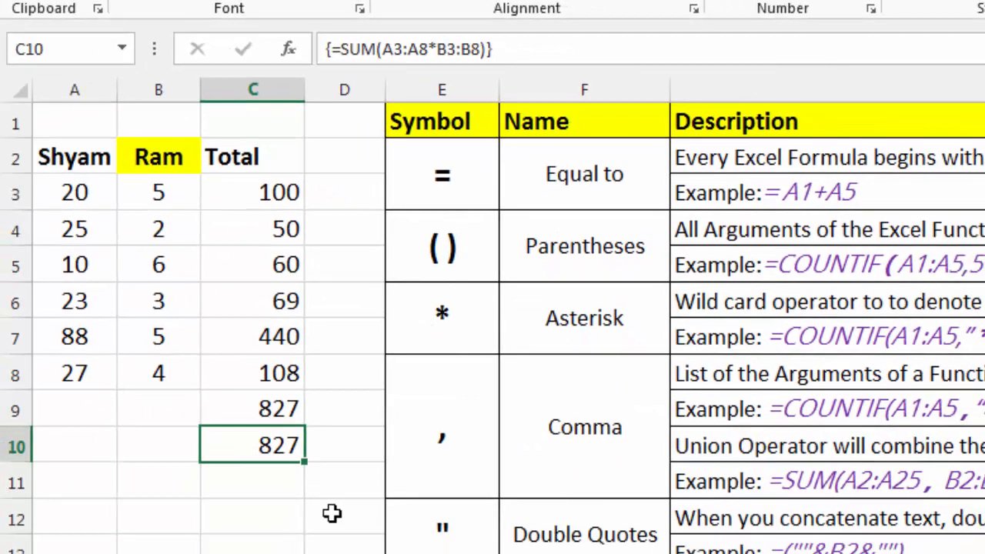
Start a SUM formula in A9 with A3 and A8 as comma-separated arguments
scroll(359, 495, down, 5)
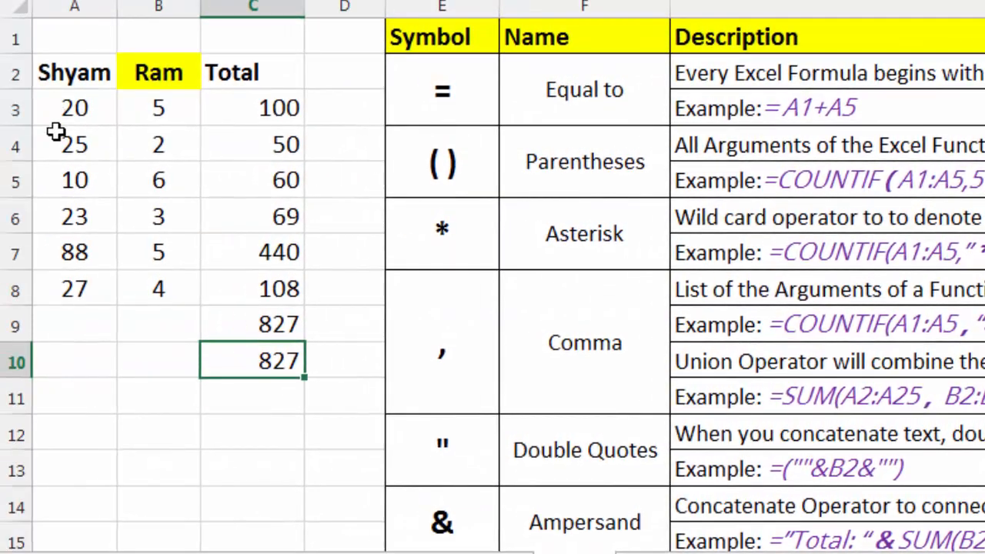
click(83, 320)
text(=sum()
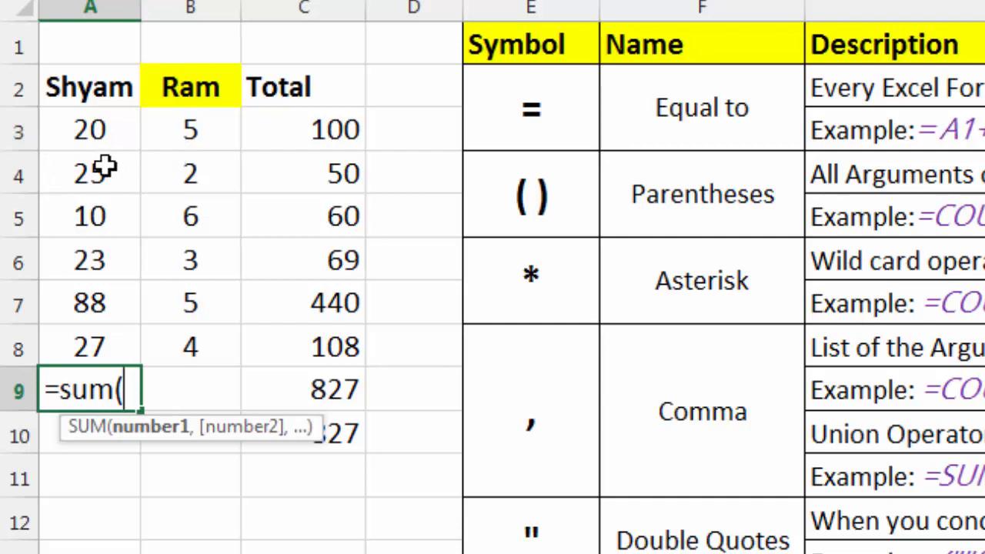
text(a3)
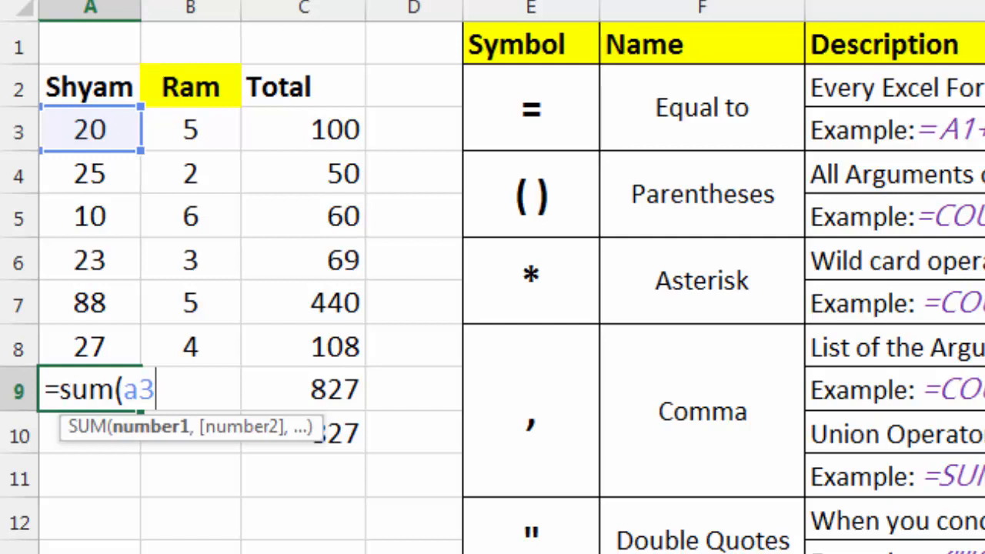
text(,)
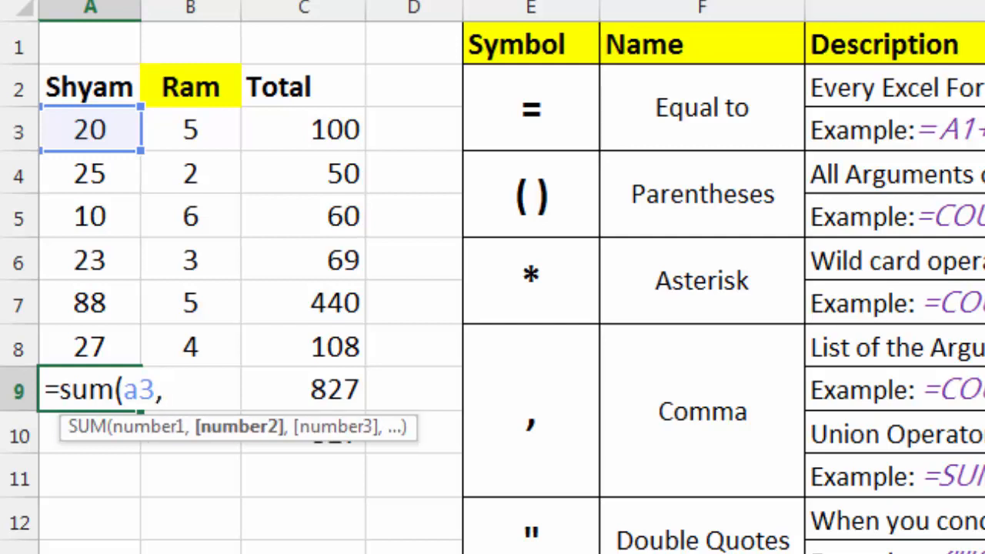
text(a8)
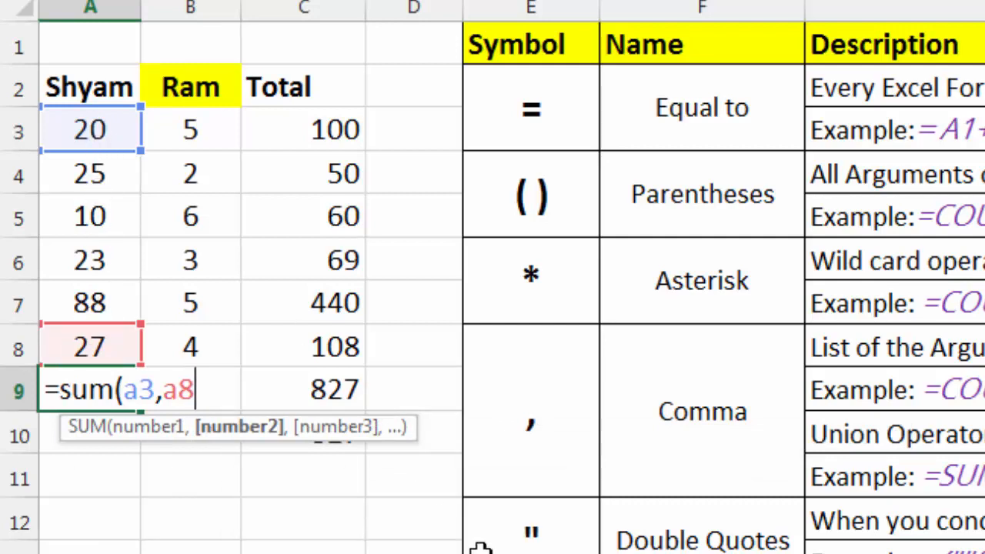
Replace the comma with a colon and complete the formula in A9 as =SUM(A3:A8)
key(BackSpace)
key(BackSpace)
key(BackSpace)
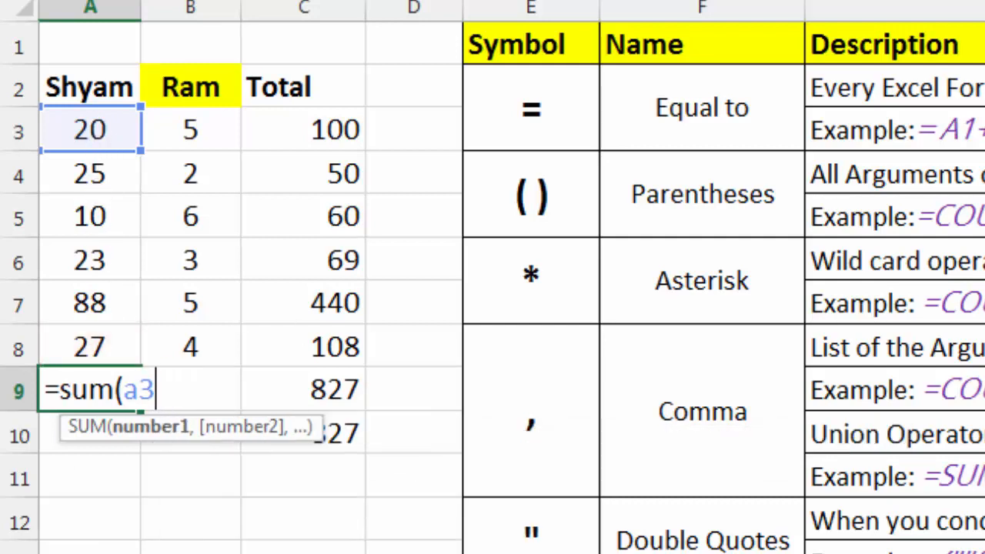
text(:a8)
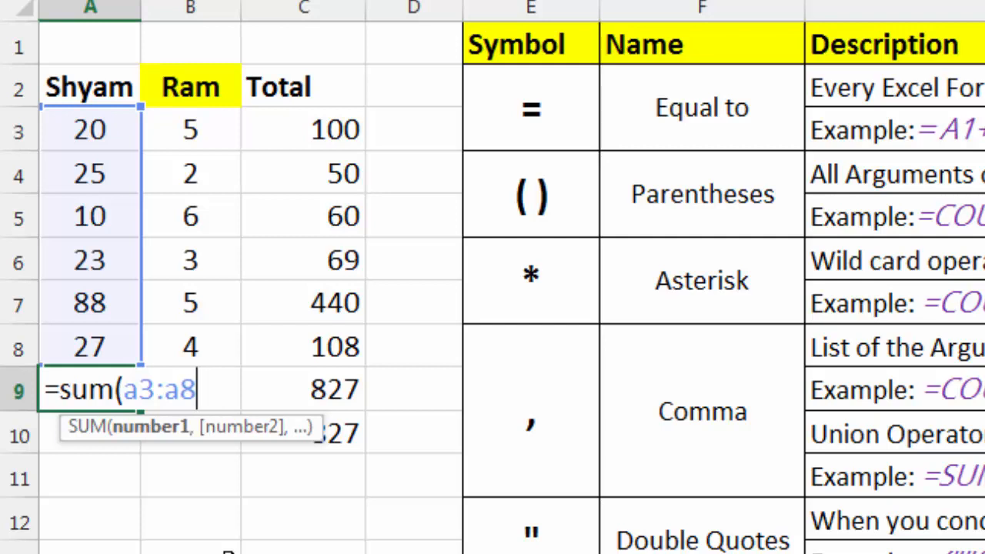
text())
key(Return)
scroll(227, 549, down, 6)
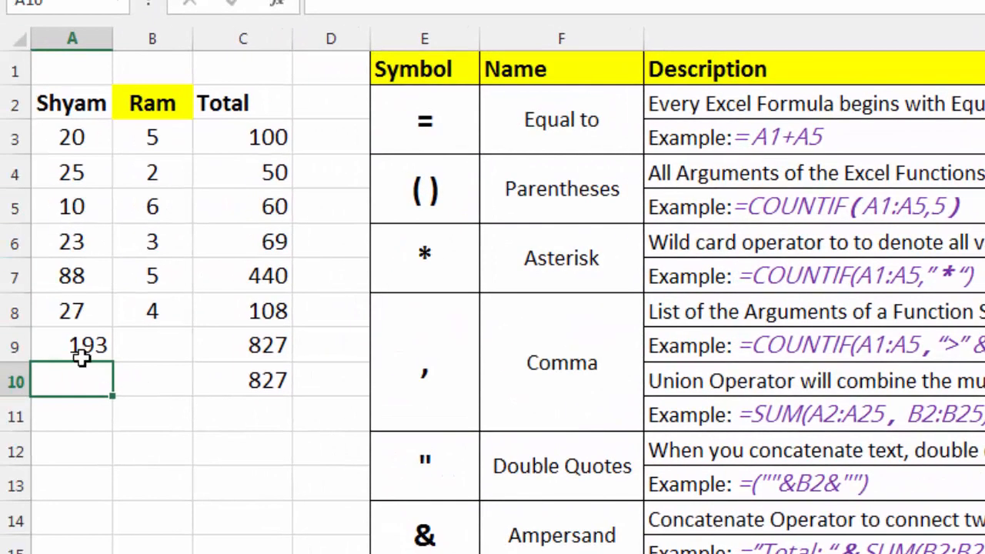
Clear the sum in A9 and enter =SUM(A3:A6 A5:A8), with a space between the two ranges as intersection operator
click(82, 356)
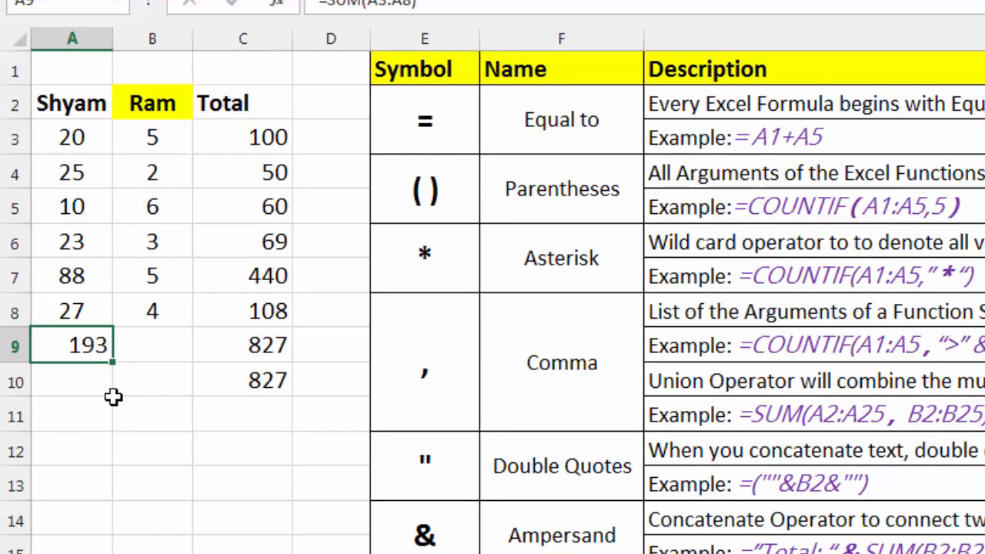
key(Delete)
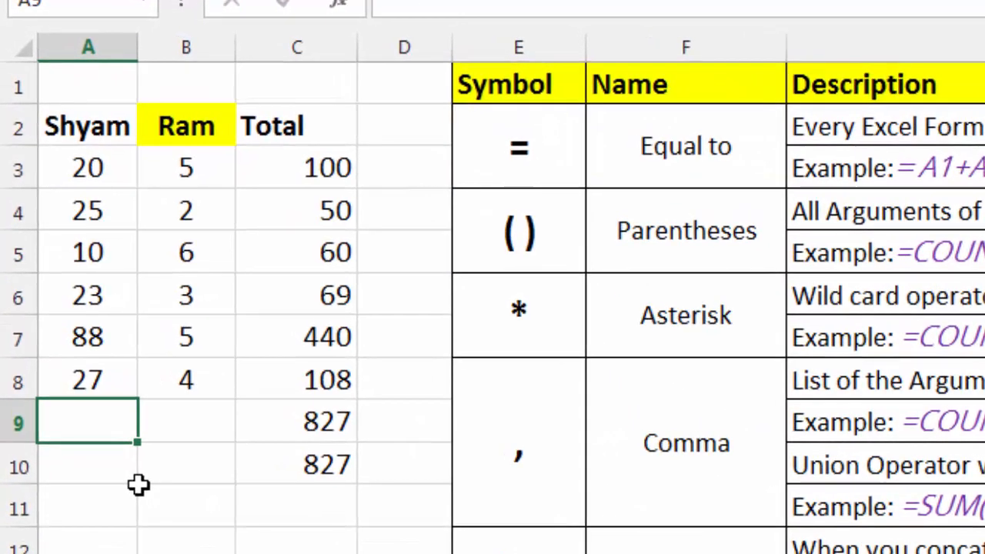
text(=s)
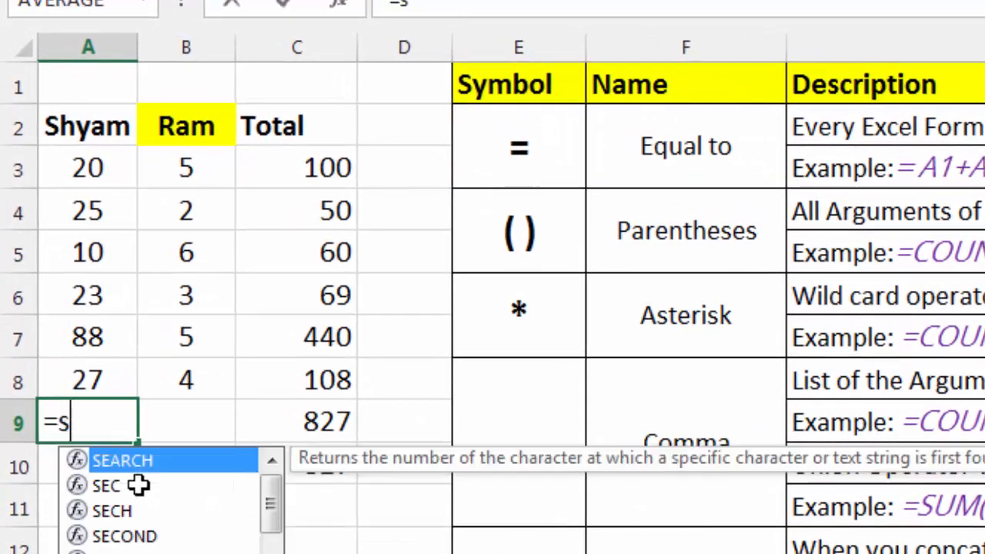
text(um()
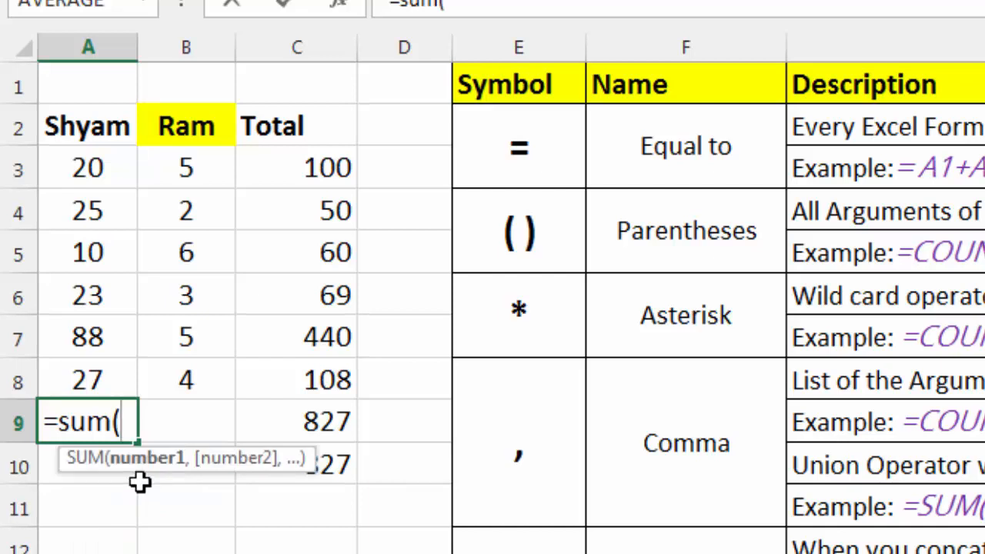
drag(83, 161, 81, 310)
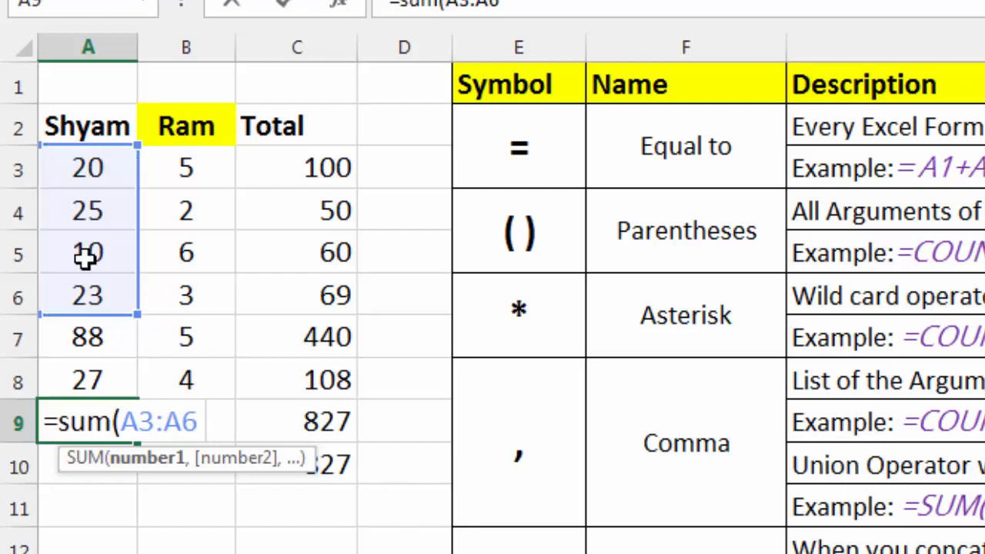
drag(87, 258, 87, 365)
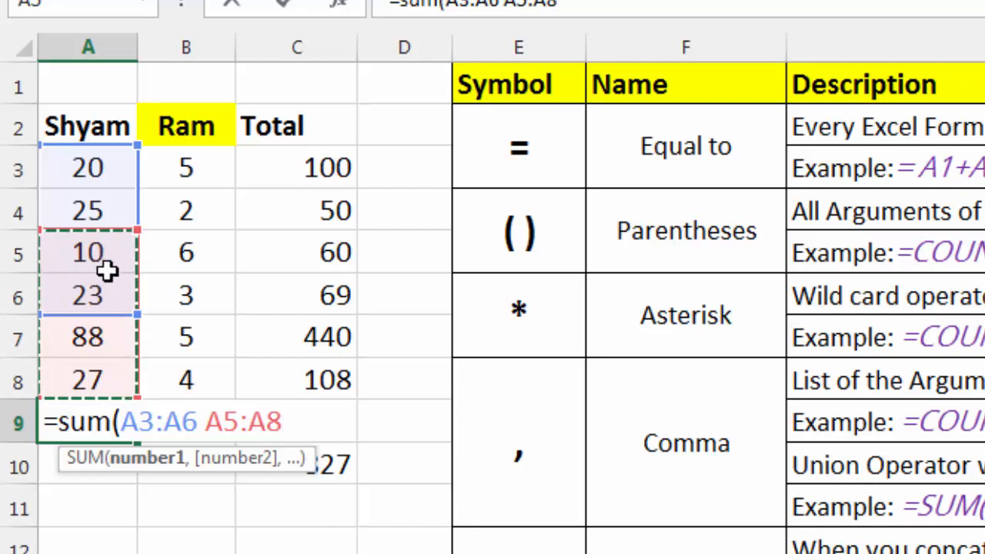
text())
key(Return)
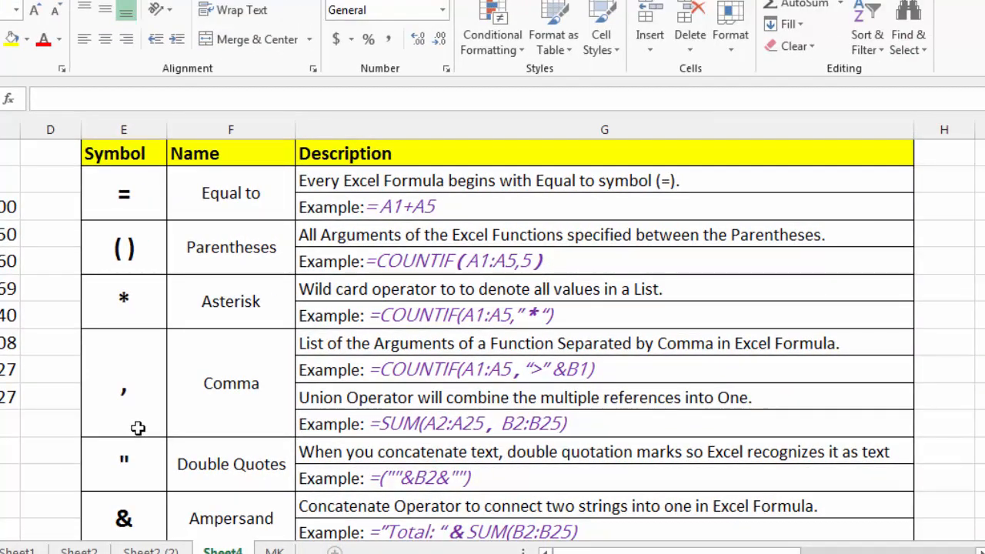
Review the symbol reference table down to the Space row and return to its header row
scroll(46, 455, down, 4)
scroll(70, 453, down, 1)
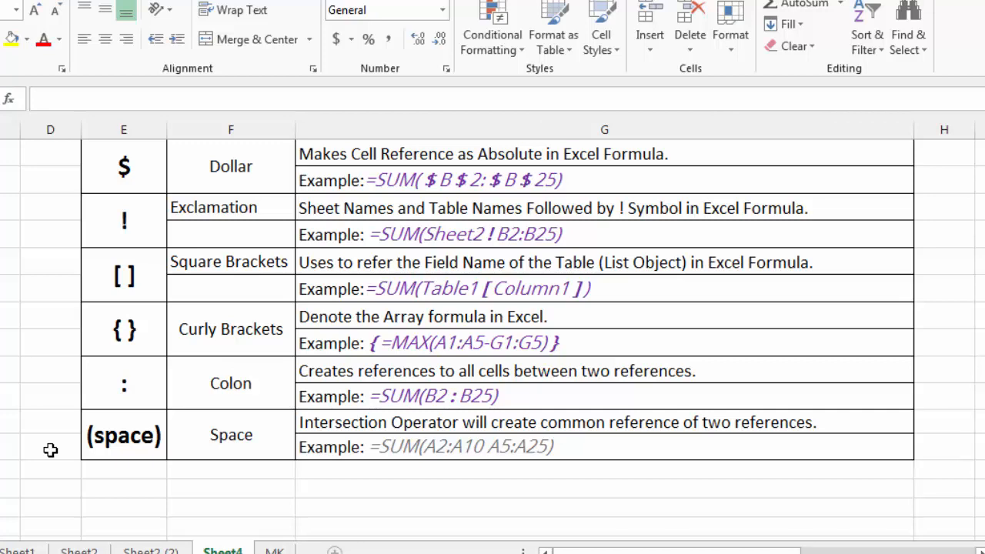
scroll(50, 450, up, 4)
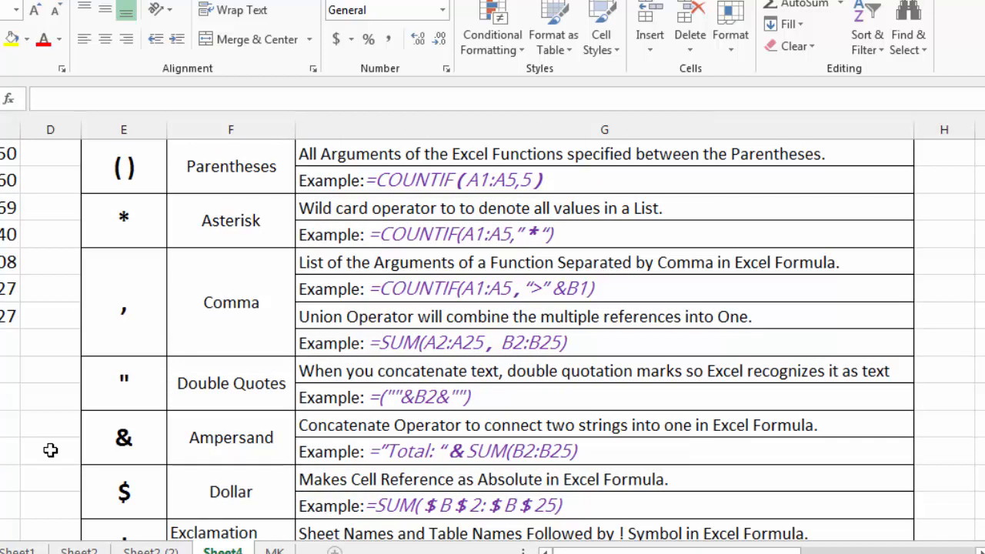
scroll(50, 450, up, 2)
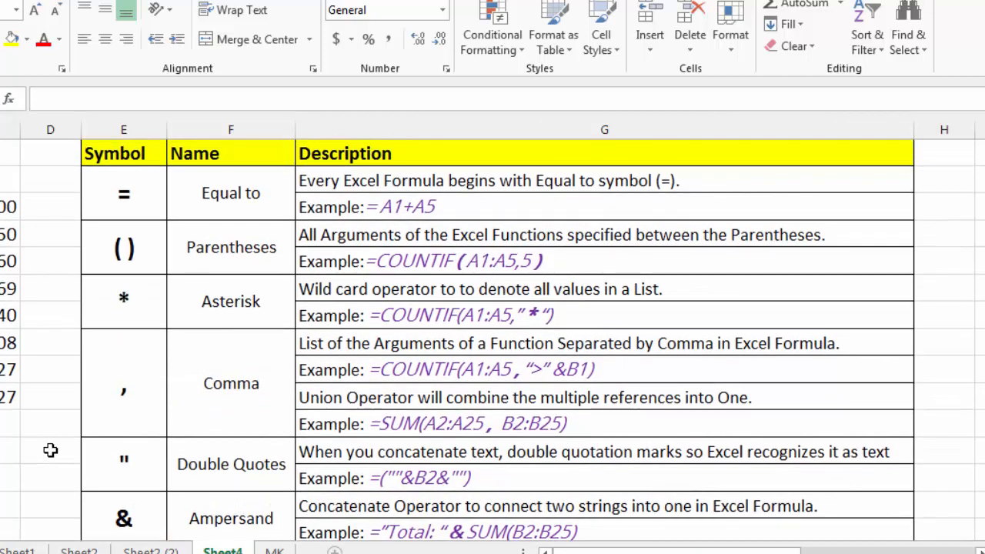